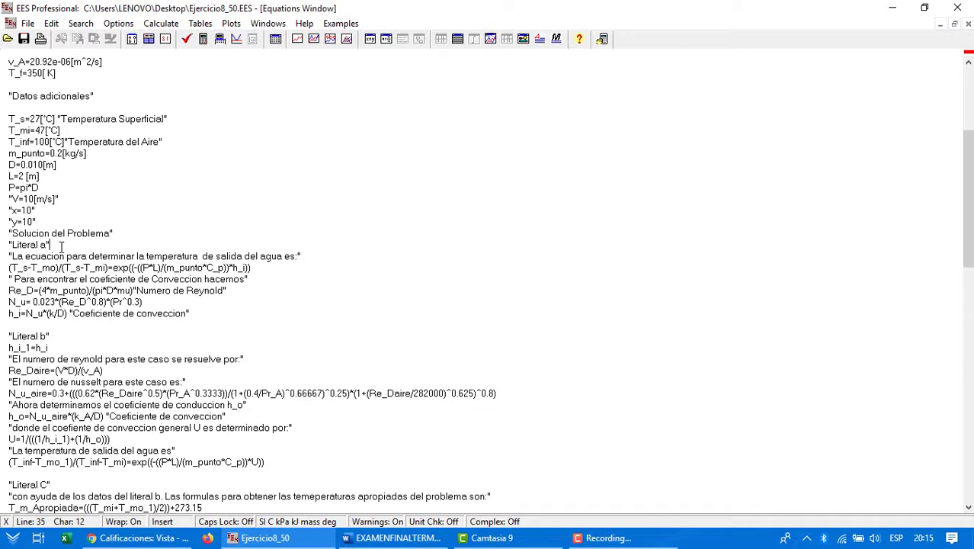
Review the equations and select the lines that program the circle sizes and arrow movement, starting at C1.width=V/2
scroll(61, 245, down, 3)
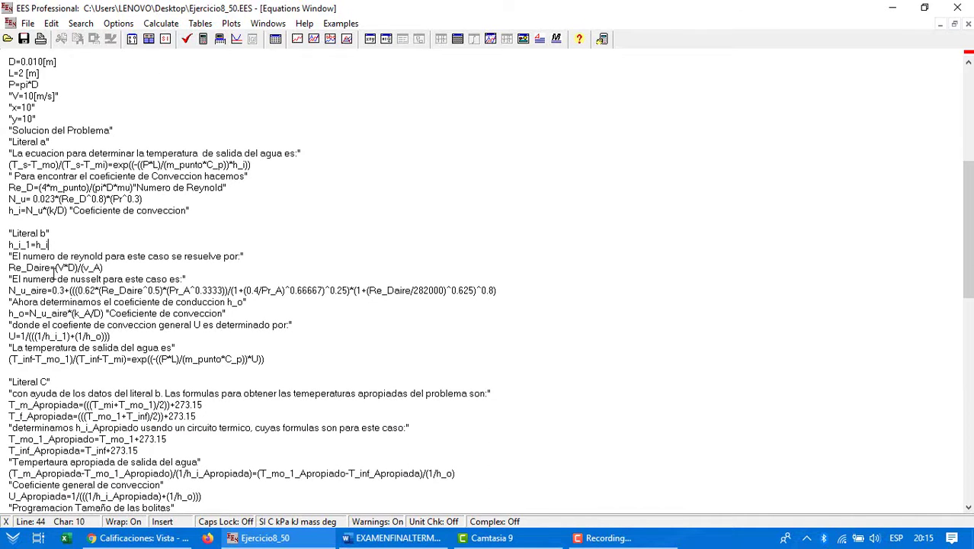
scroll(54, 271, down, 3)
scroll(109, 289, down, 16)
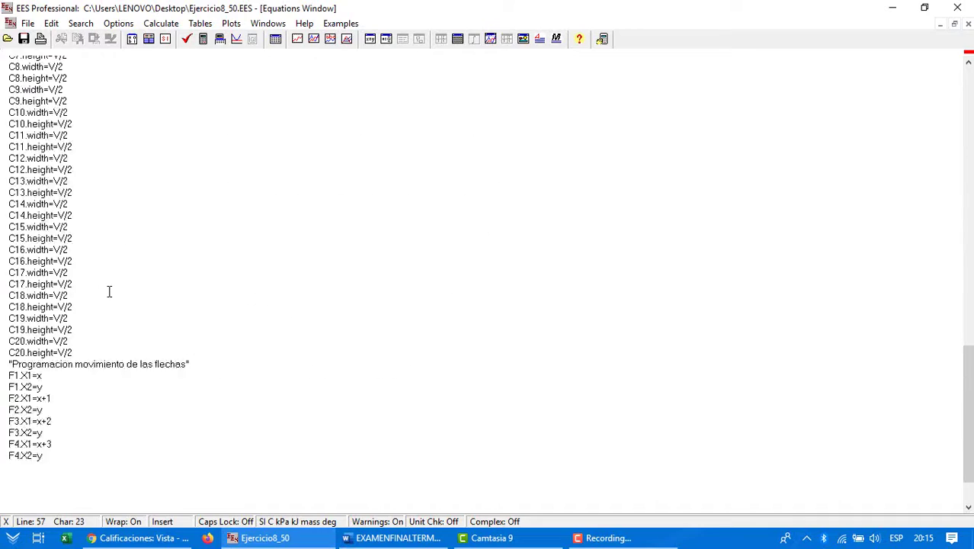
scroll(89, 371, up, 7)
scroll(89, 371, up, 20)
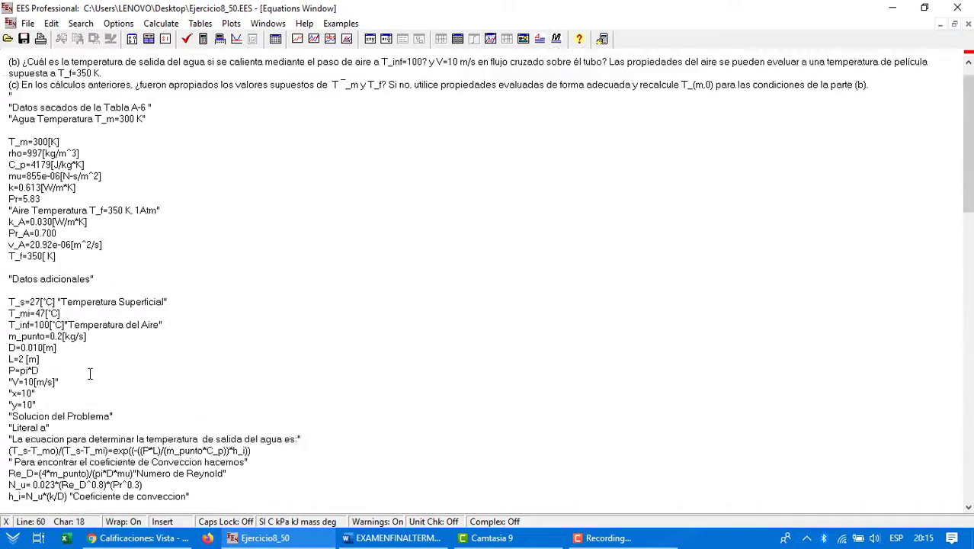
scroll(95, 358, down, 6)
click(99, 347)
scroll(99, 358, down, 18)
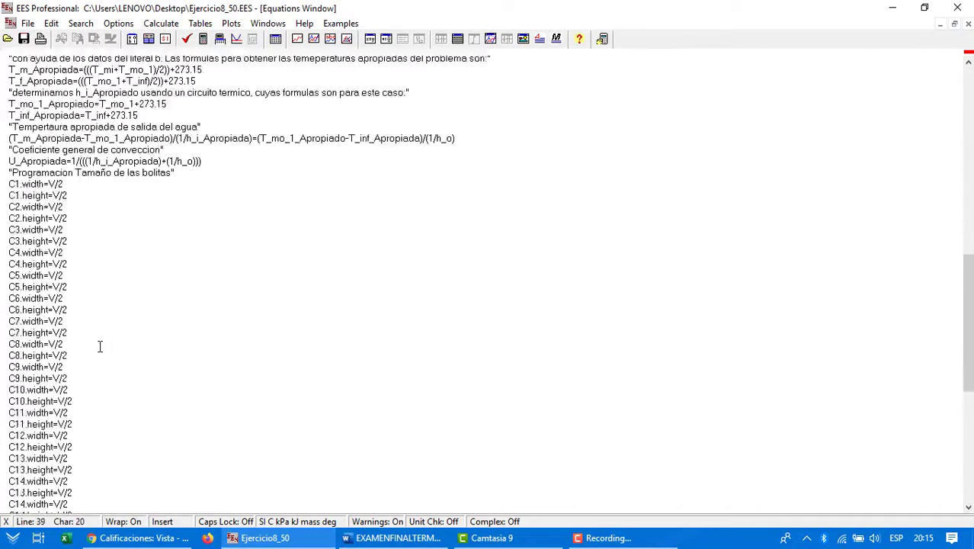
click(16, 164)
drag(10, 84, 116, 543)
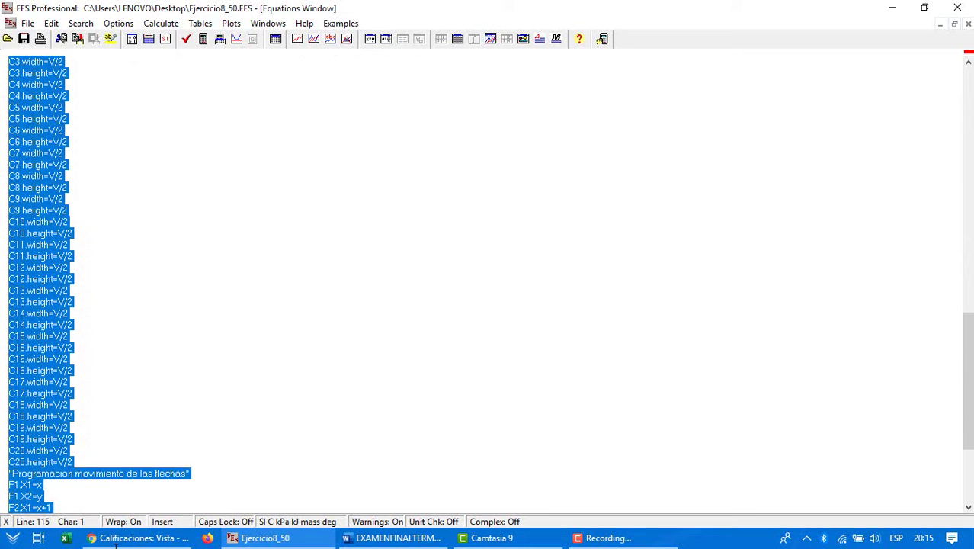
scroll(229, 266, up, 5)
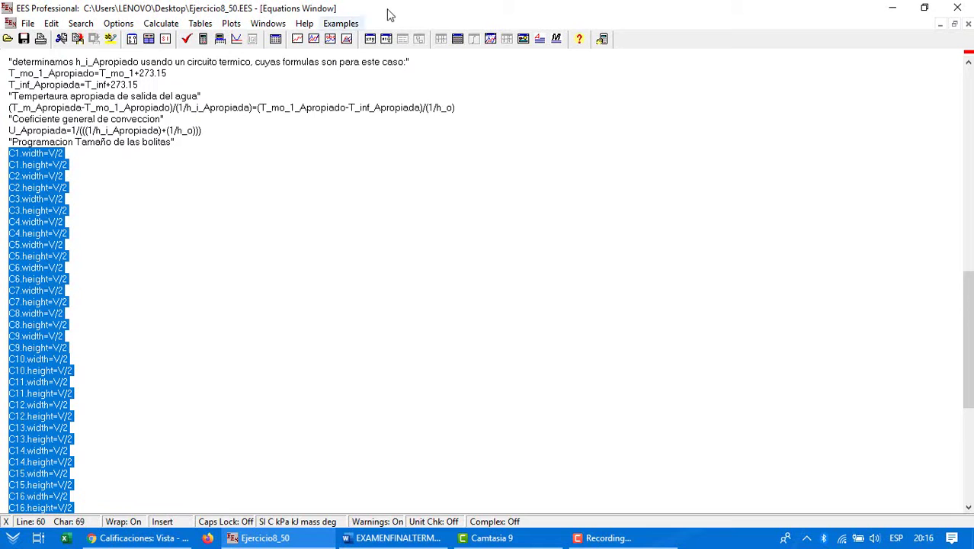
Show the Diagram Window to view the tube and air flow animation
click(522, 41)
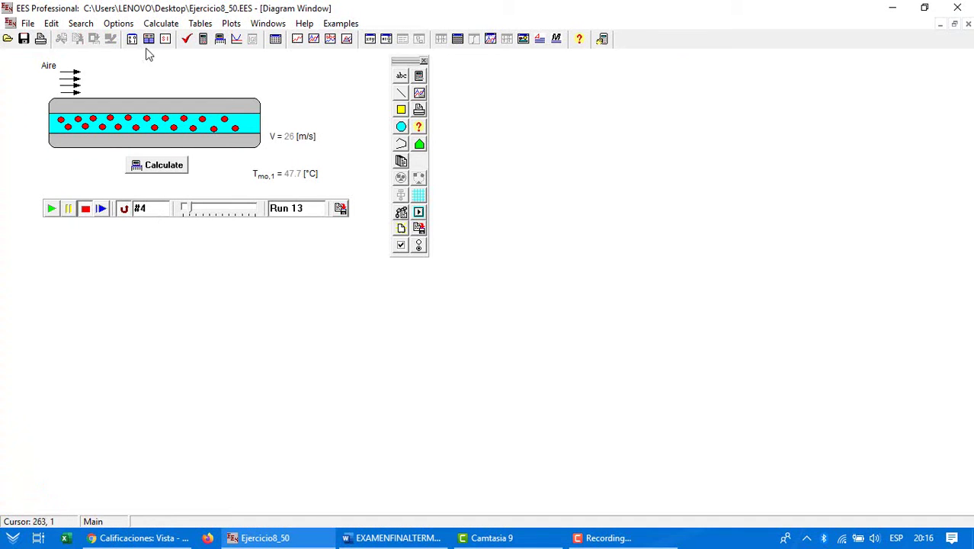
click(523, 42)
click(523, 40)
Return to the equations and highlight the block from the Tabla A-6 data through the U_Apropiada equation
click(267, 23)
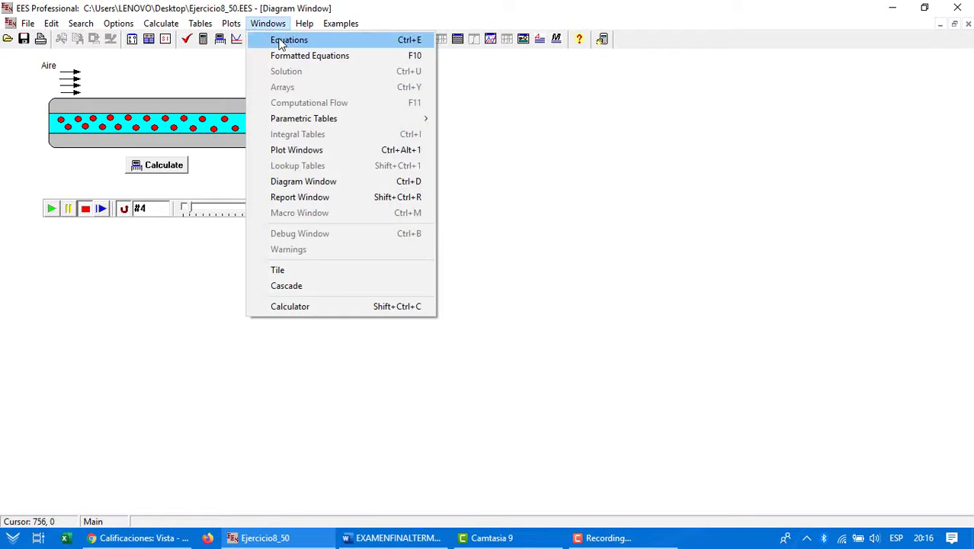
click(281, 37)
scroll(149, 246, up, 20)
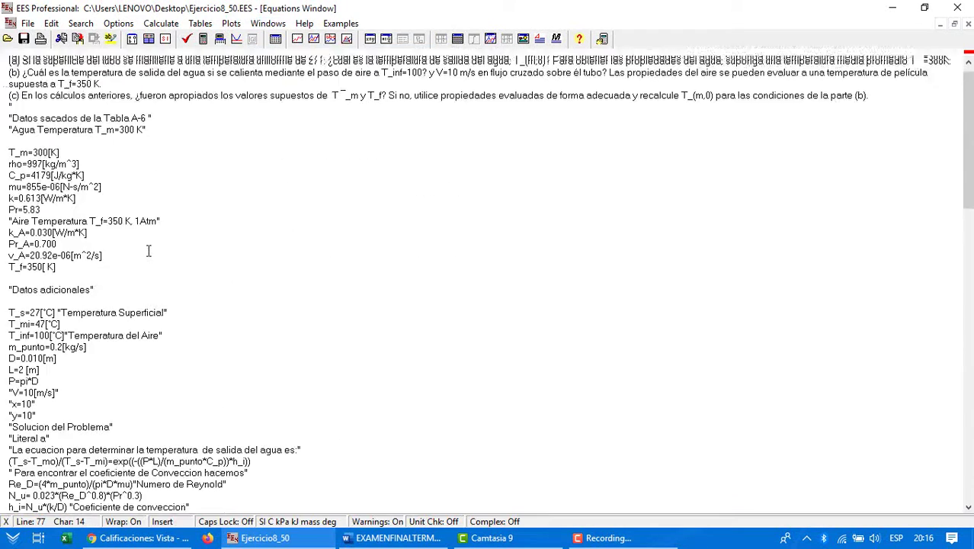
click(74, 142)
click(59, 148)
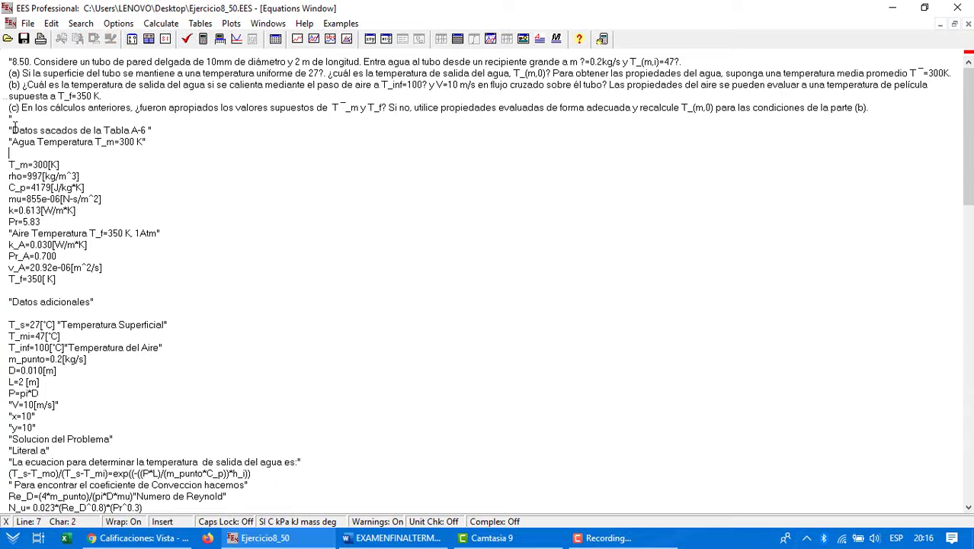
drag(23, 142, 222, 307)
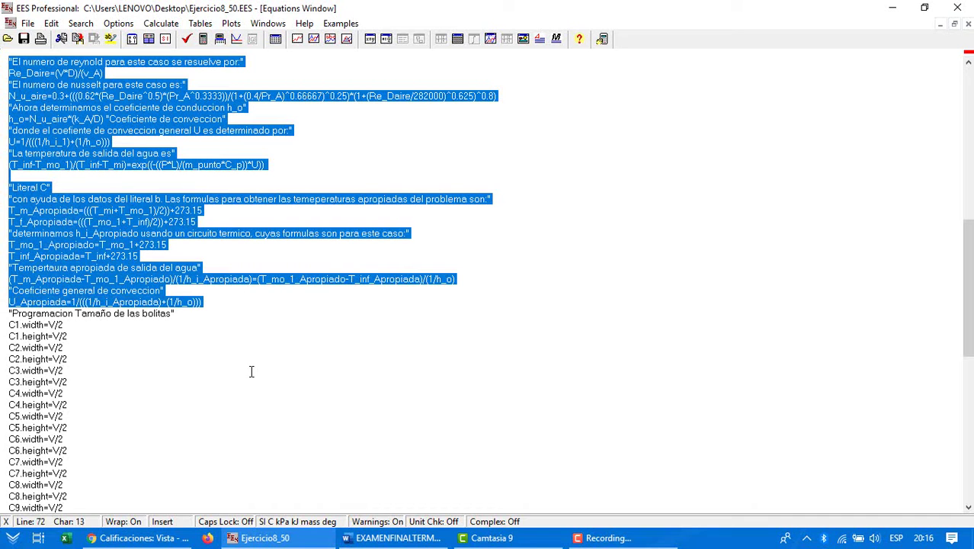
click(264, 313)
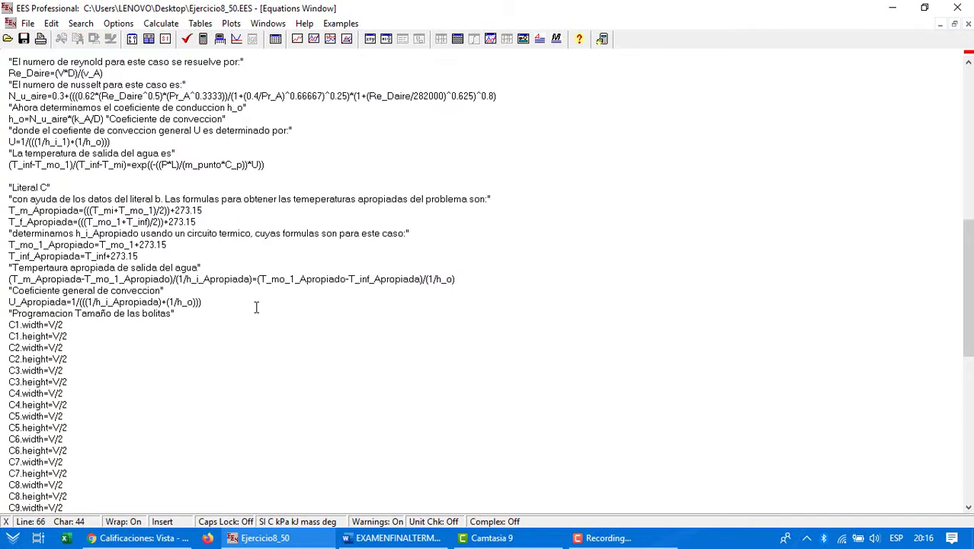
Review the given data and highlight the full statement of problem 8.50 at the start of the equations
scroll(256, 307, up, 10)
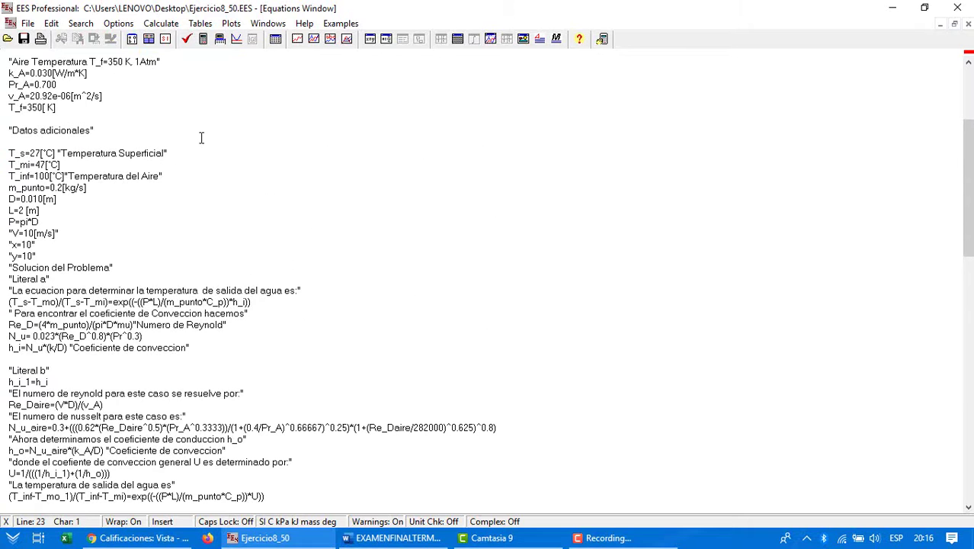
click(44, 210)
click(109, 206)
scroll(110, 206, up, 5)
click(210, 86)
click(58, 126)
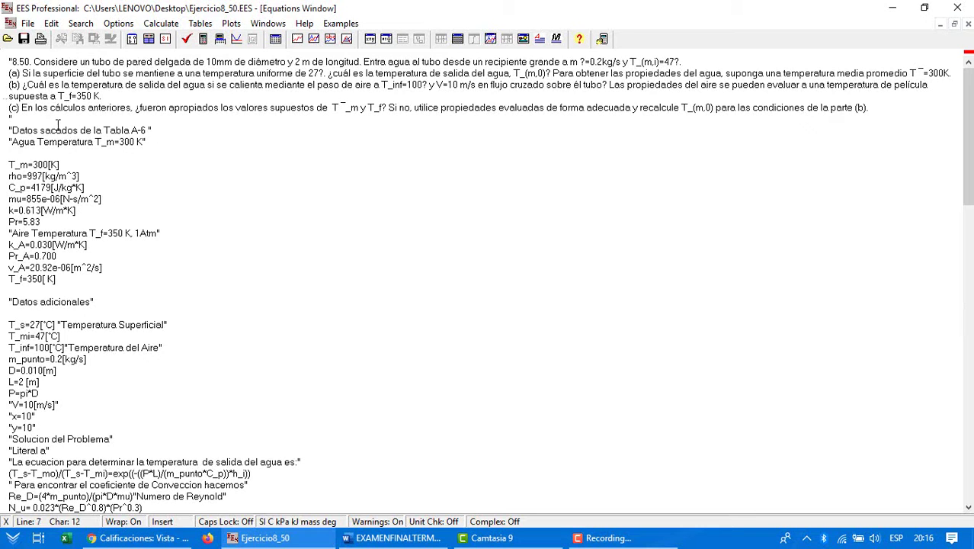
drag(12, 119, 8, 60)
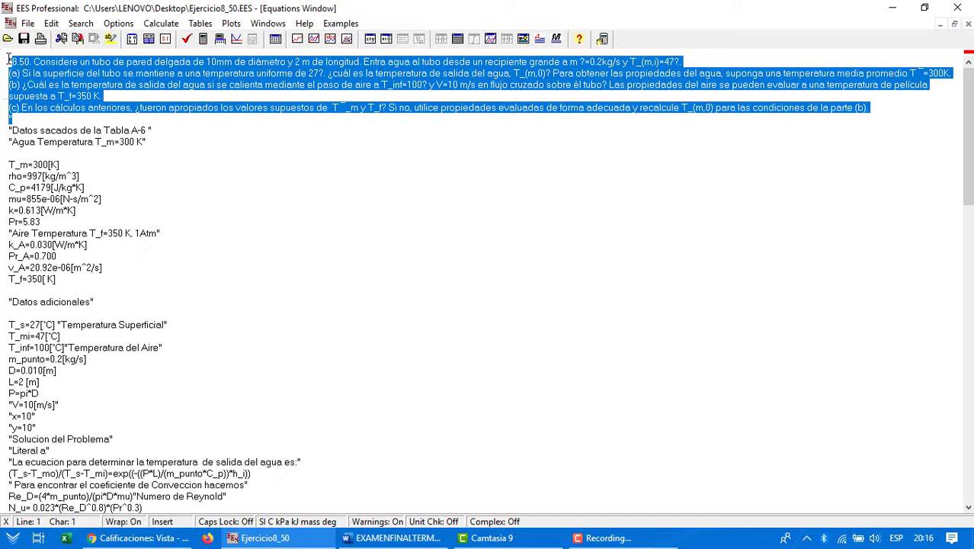
click(28, 119)
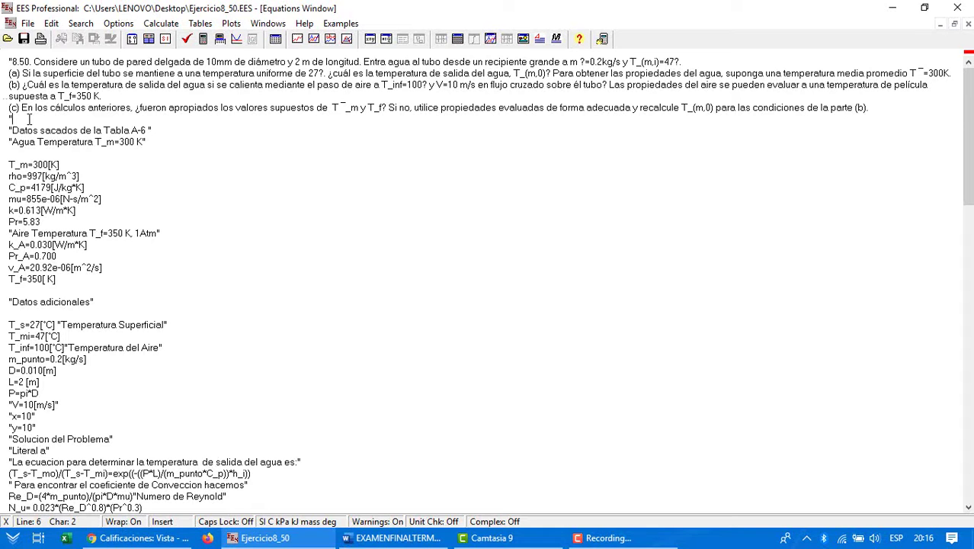
click(67, 163)
click(94, 167)
scroll(95, 168, down, 3)
scroll(94, 168, up, 3)
click(183, 62)
click(199, 23)
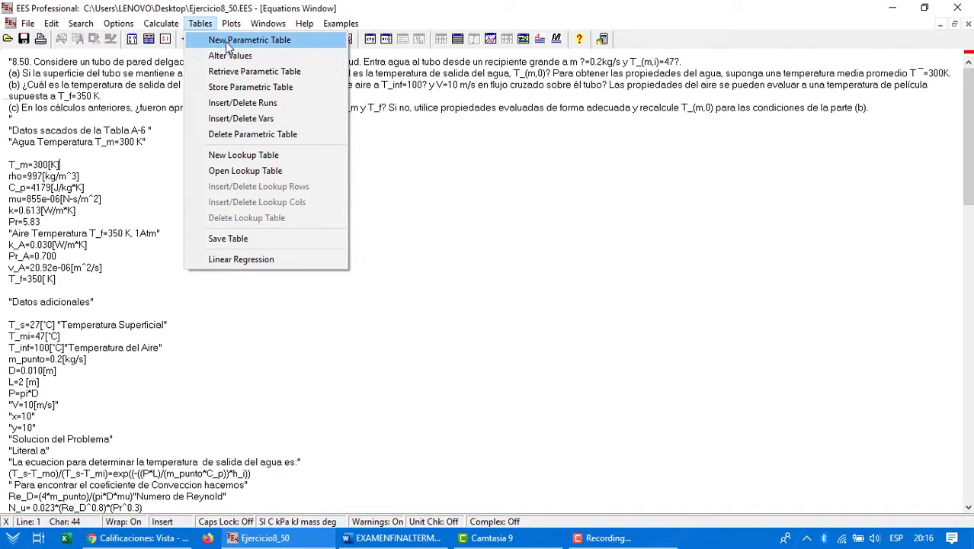
click(229, 40)
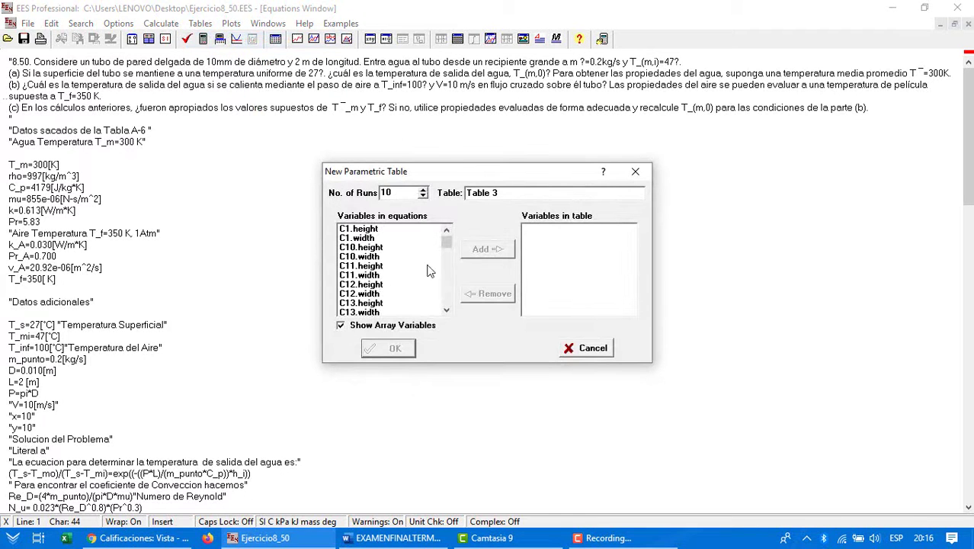
scroll(400, 276, down, 10)
scroll(403, 275, down, 15)
click(349, 265)
shift+click(349, 276)
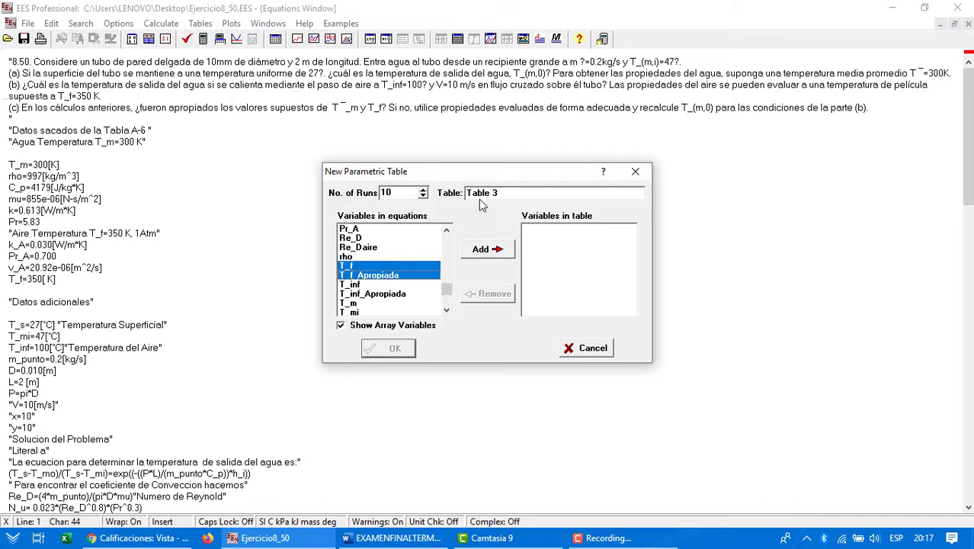
drag(508, 194, 442, 195)
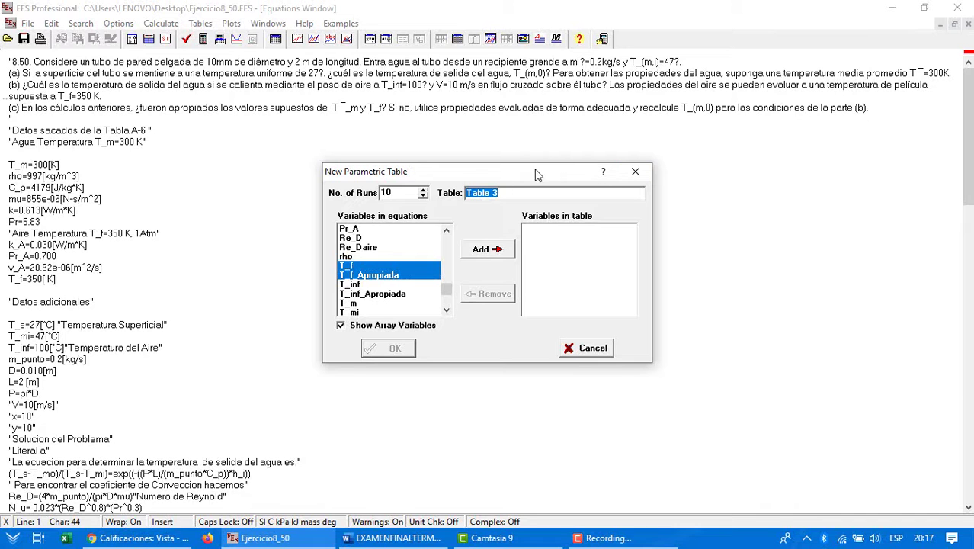
click(634, 172)
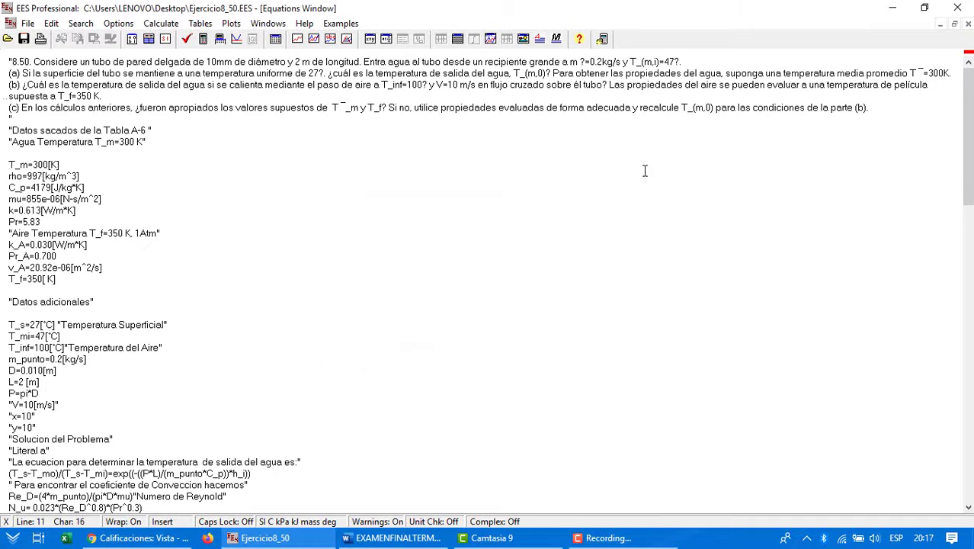
Open the parametric table "Temperatura del agua mediante el paso de aire" and examine its V column
click(202, 24)
click(400, 289)
click(276, 61)
click(270, 24)
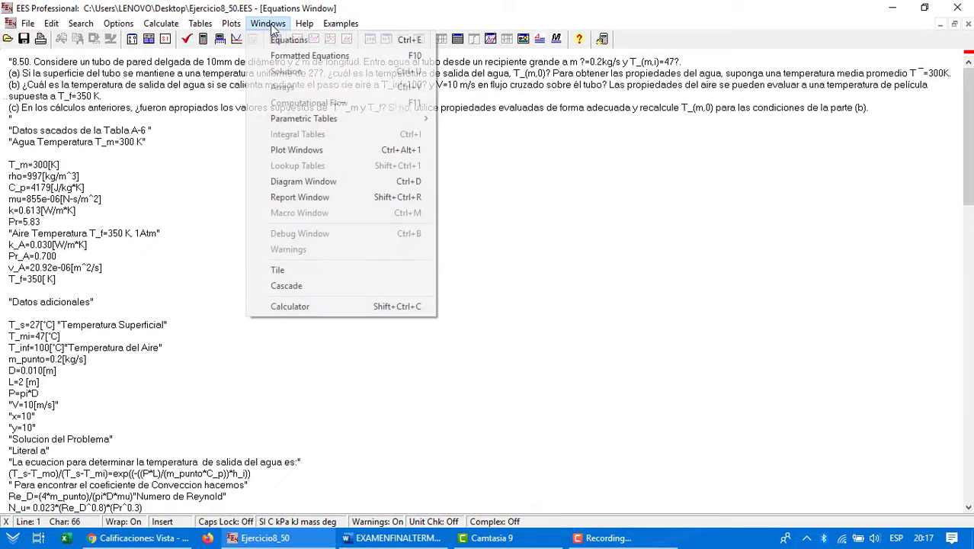
mouse_move(287, 124)
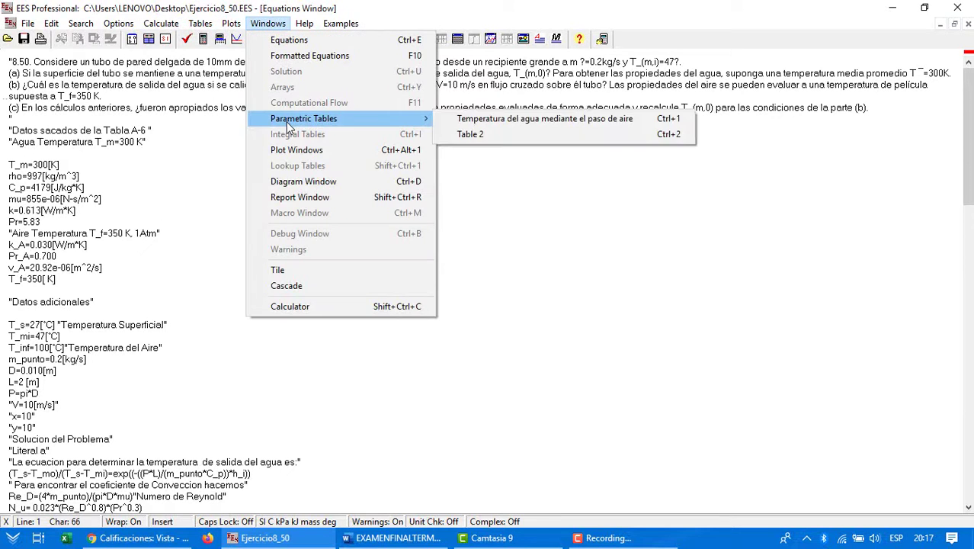
click(539, 122)
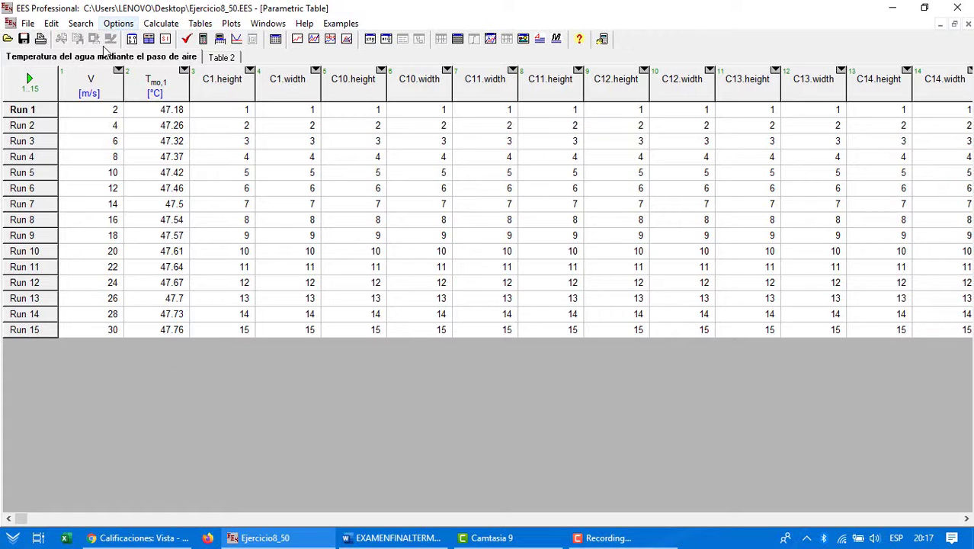
click(96, 114)
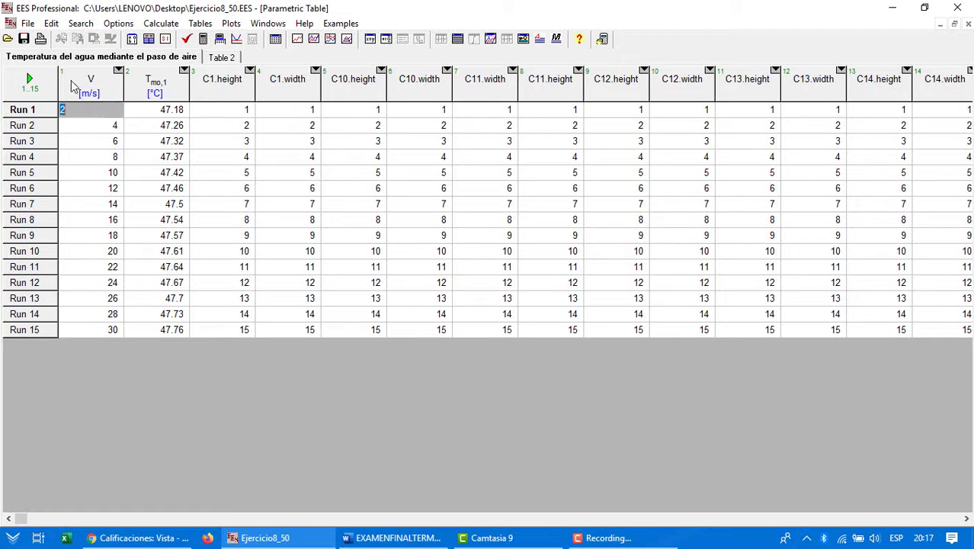
Return to the equations and highlight the commented-out air velocity line V=10[m/s] in the additional data
click(268, 23)
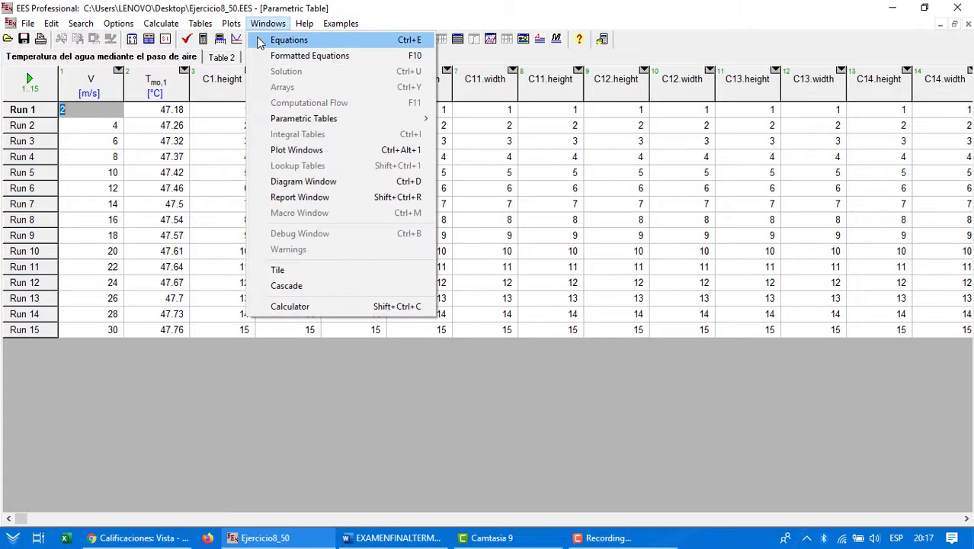
click(274, 40)
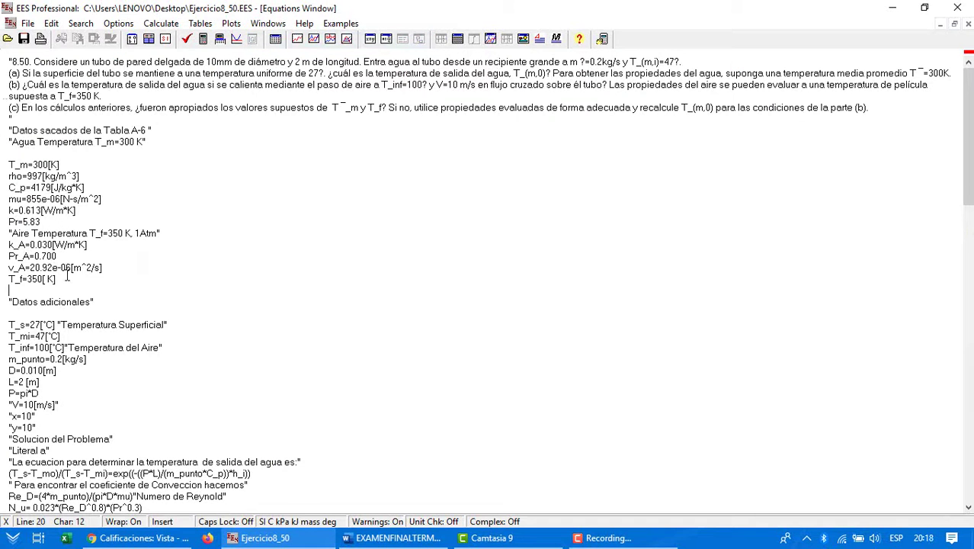
scroll(67, 277, down, 1)
click(27, 207)
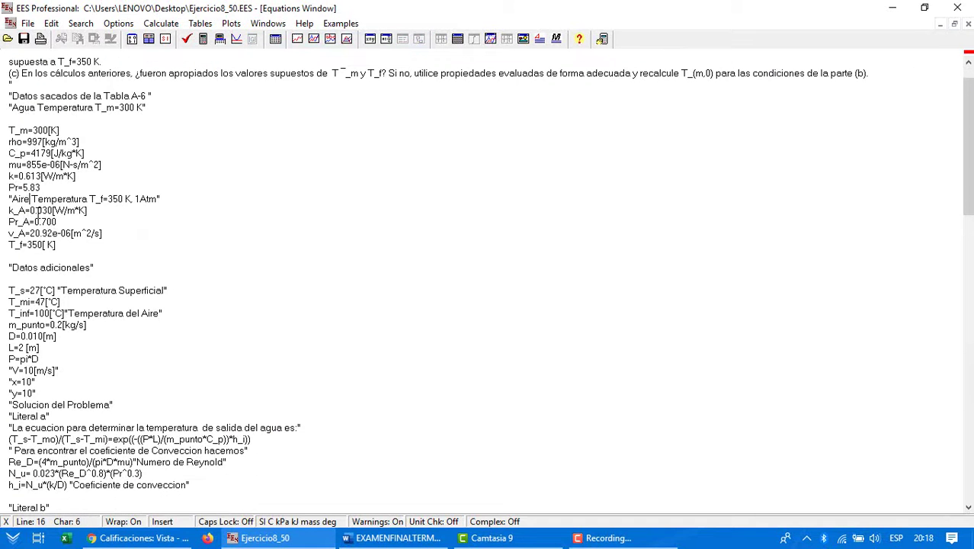
scroll(36, 183, down, 4)
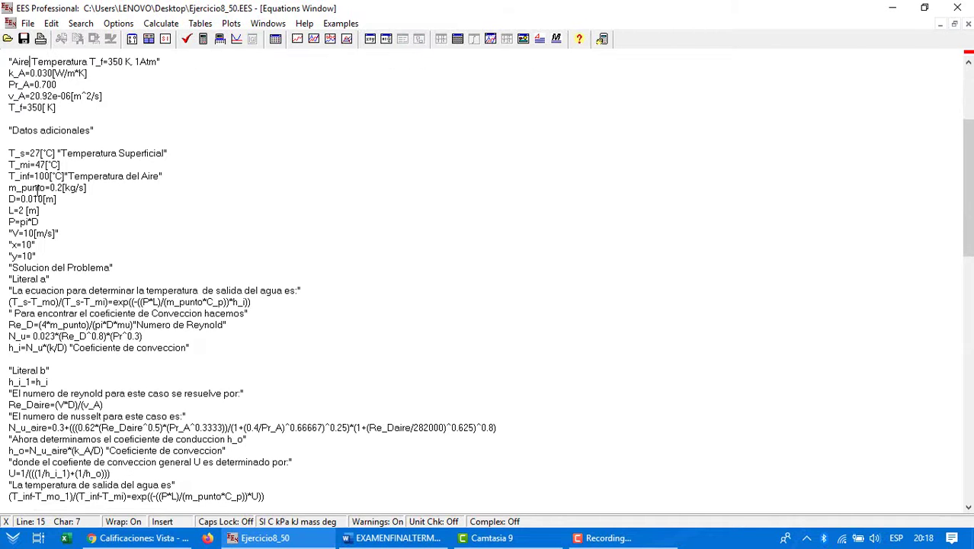
drag(71, 236, 8, 231)
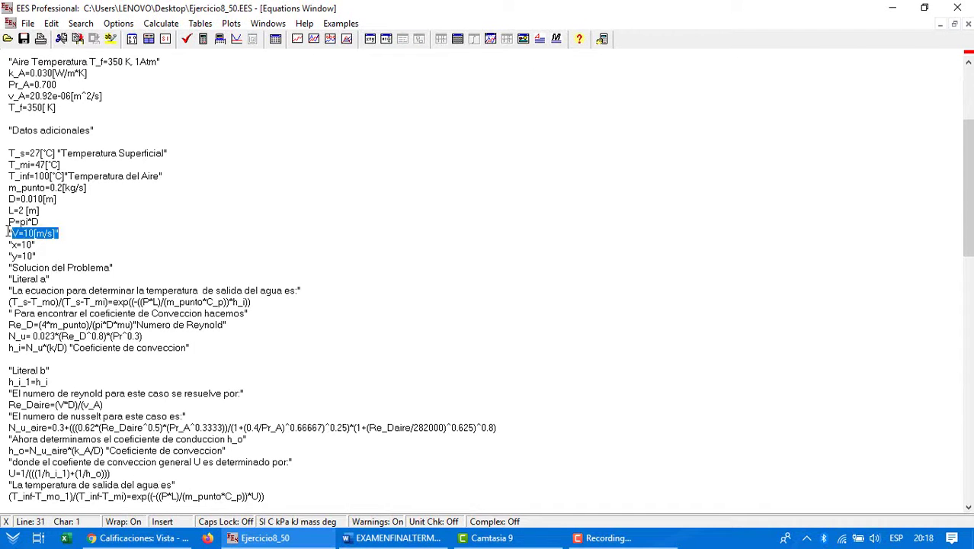
click(75, 231)
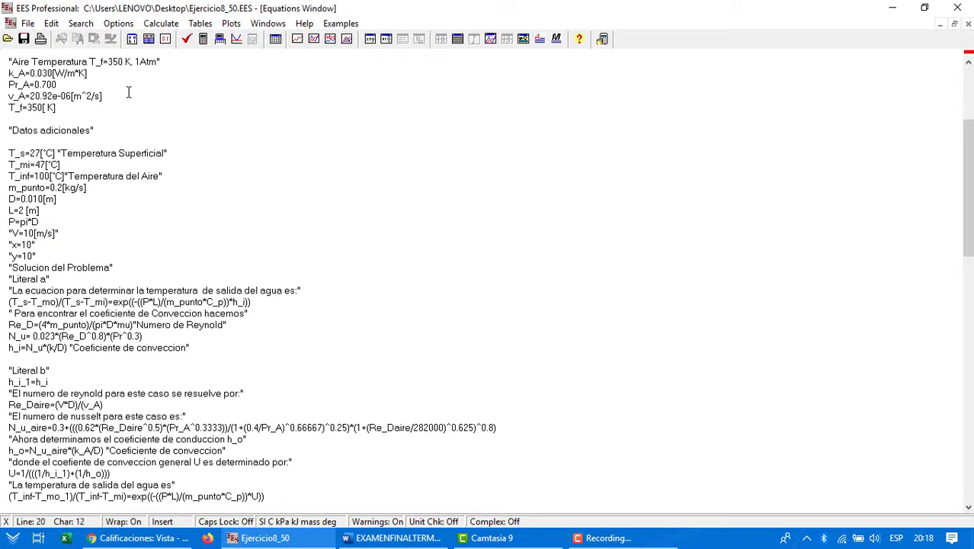
Review the Literal a and Literal b equations and highlight the water outlet temperature equation for T_mo_1
scroll(131, 226, down, 2)
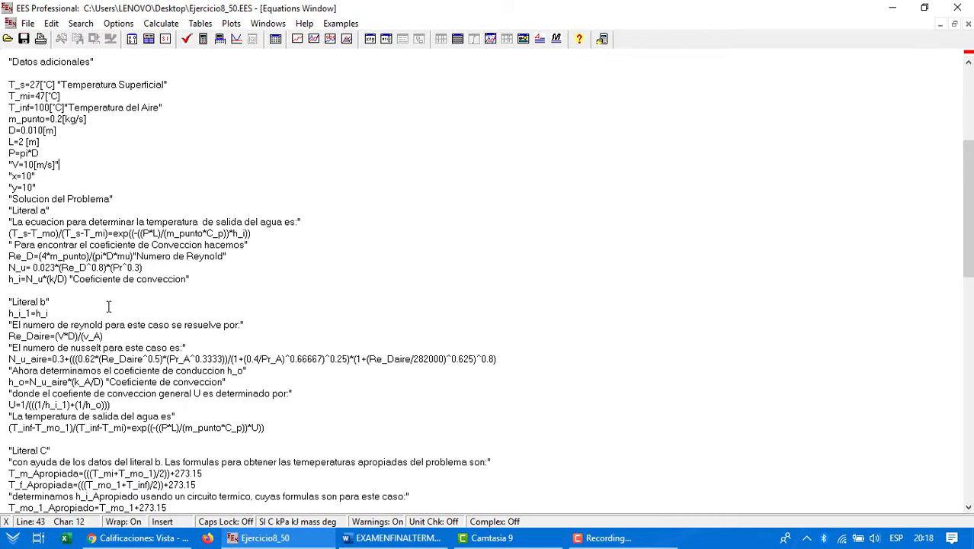
scroll(99, 307, down, 2)
scroll(78, 245, up, 1)
click(77, 245)
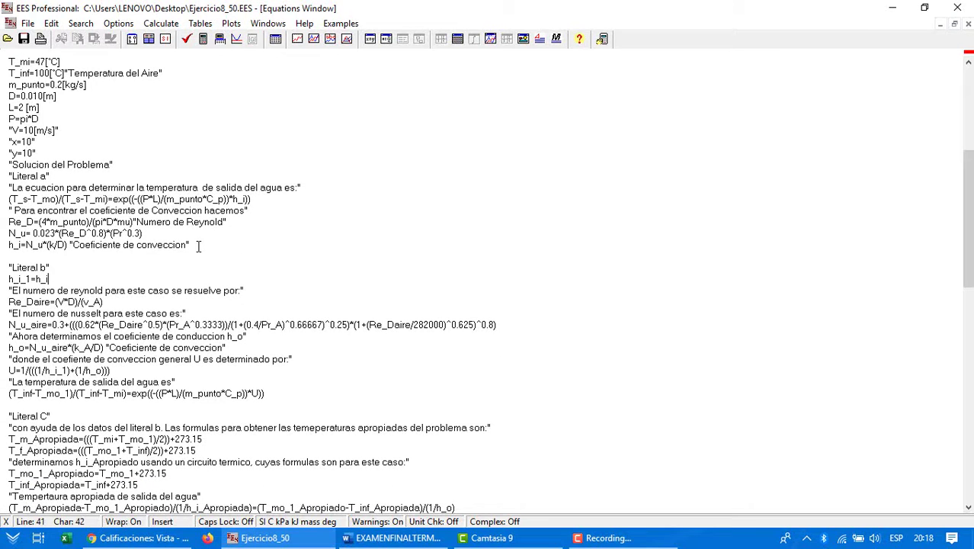
scroll(108, 242, down, 2)
scroll(108, 241, down, 1)
click(175, 291)
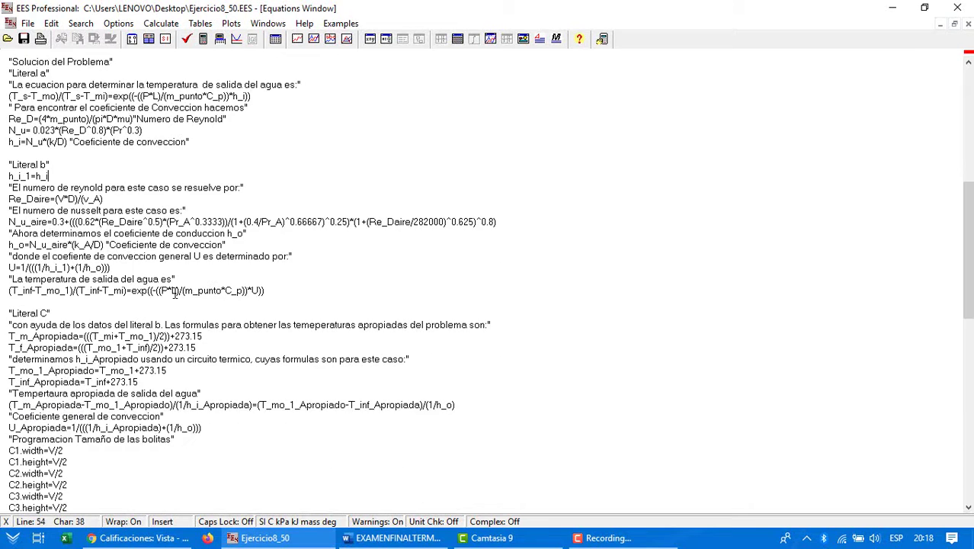
click(323, 289)
drag(296, 289, 9, 290)
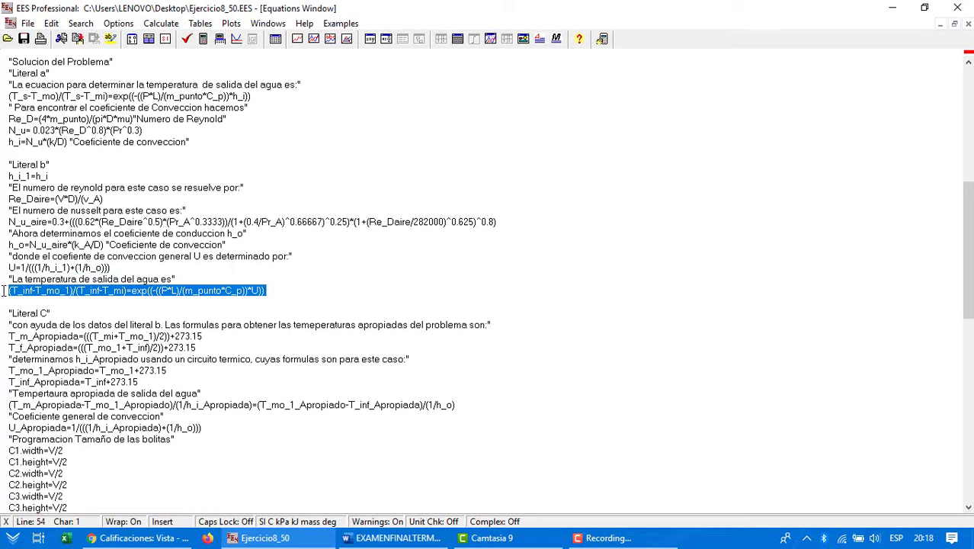
Clear the equation highlight at the Literal C heading and open the parametric table "Temperatura del agua mediante el paso de aire"
scroll(267, 257, down, 2)
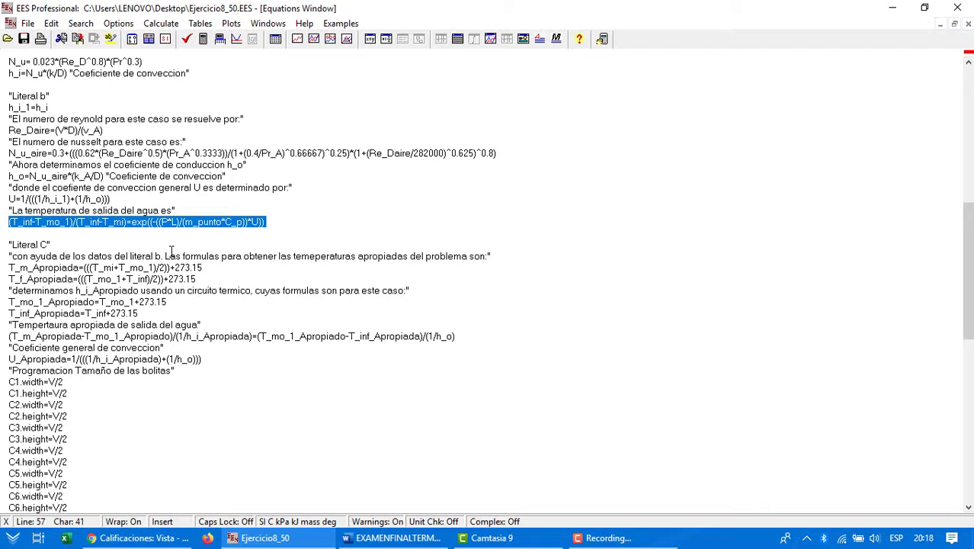
click(172, 245)
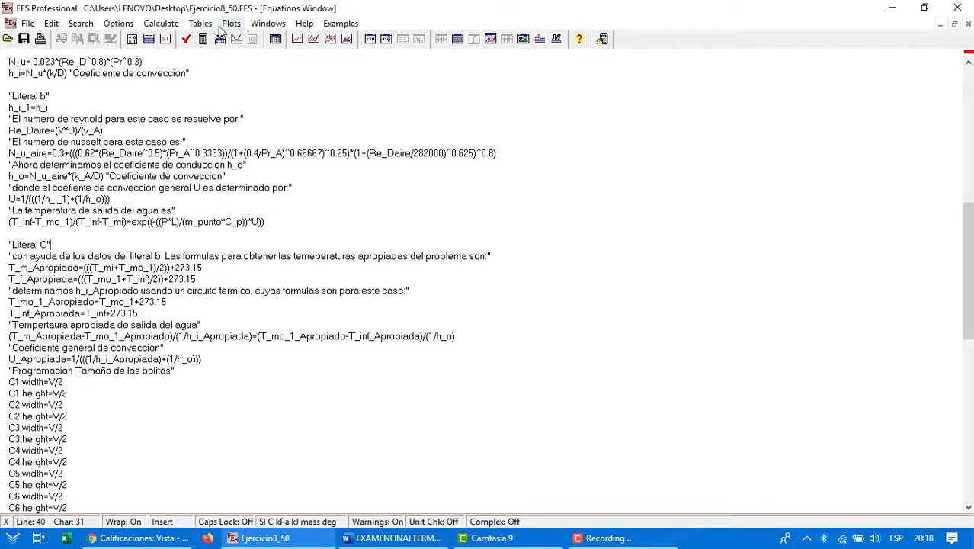
click(200, 23)
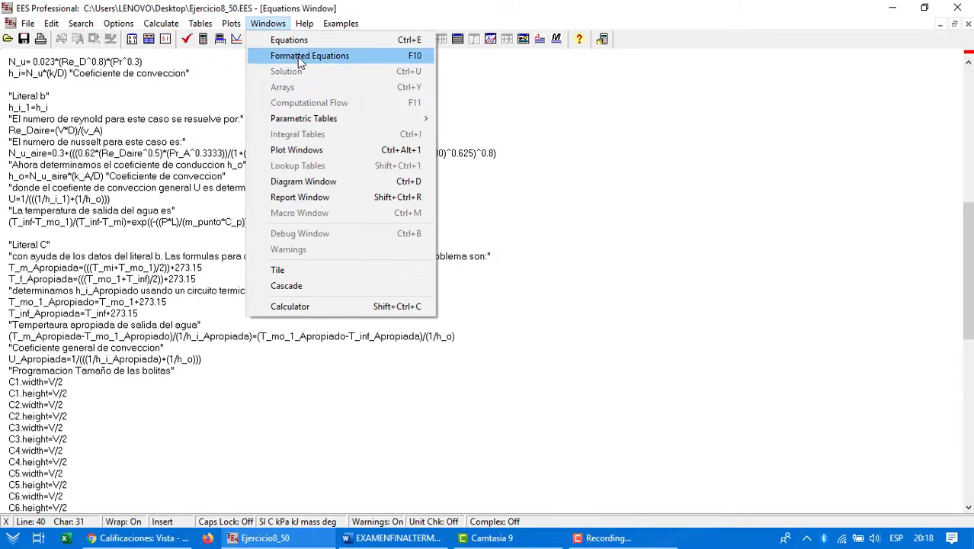
mouse_move(303, 120)
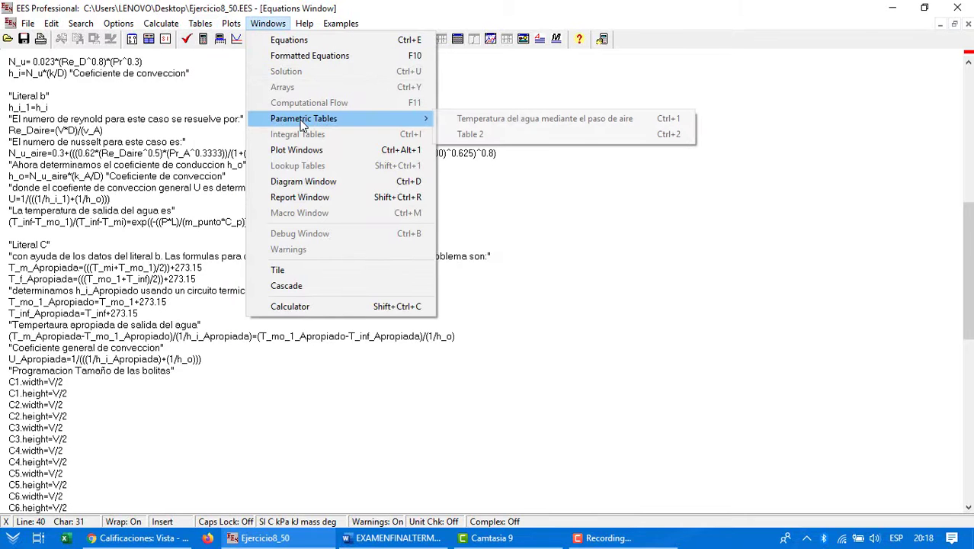
click(467, 121)
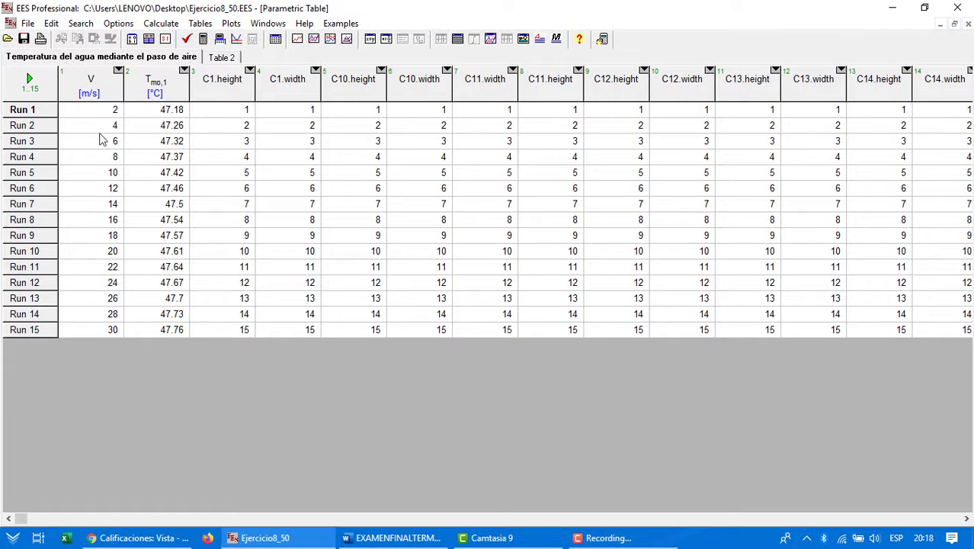
Fill the V column for rows 1 to 15 with a first value of 2 m/s and an increment of 2 m/s
click(118, 72)
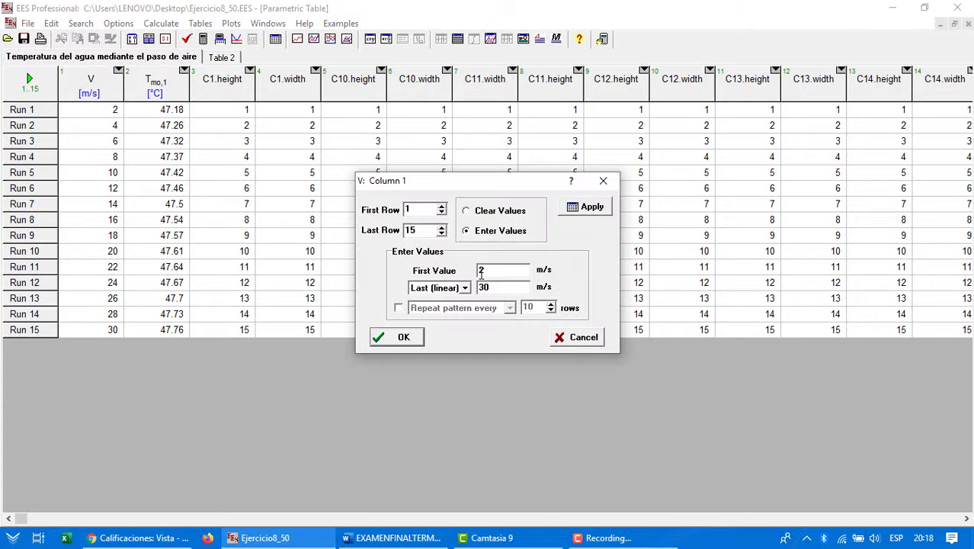
drag(487, 186, 499, 70)
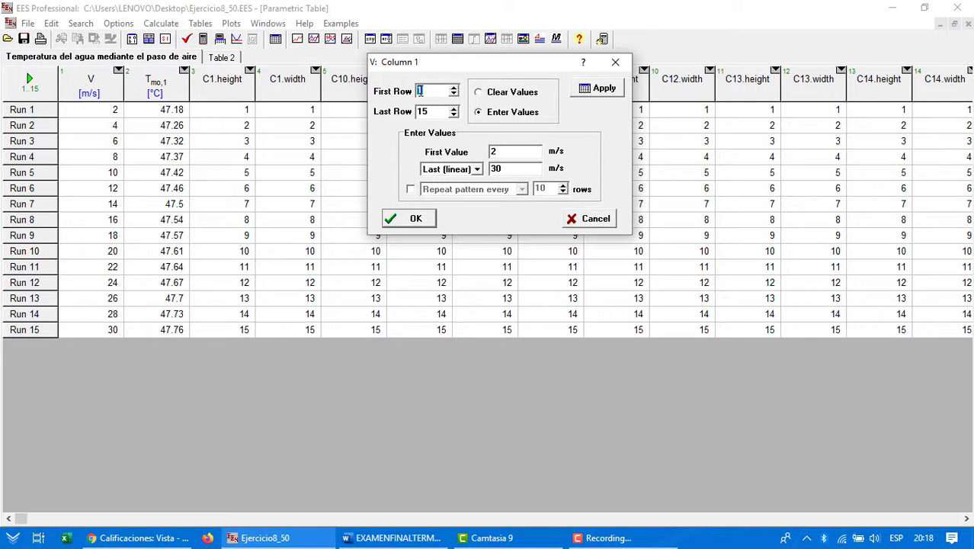
double_click(435, 112)
click(453, 114)
click(454, 114)
click(474, 170)
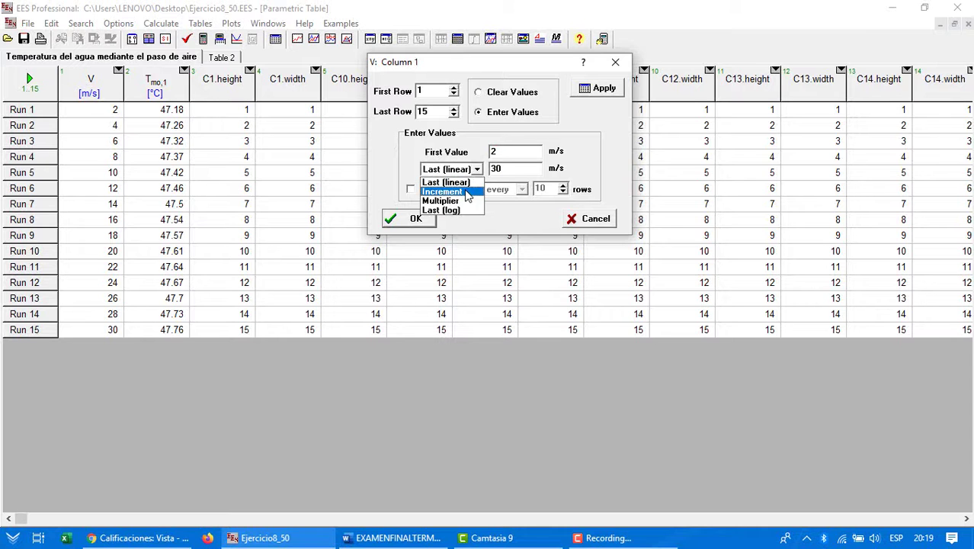
click(467, 190)
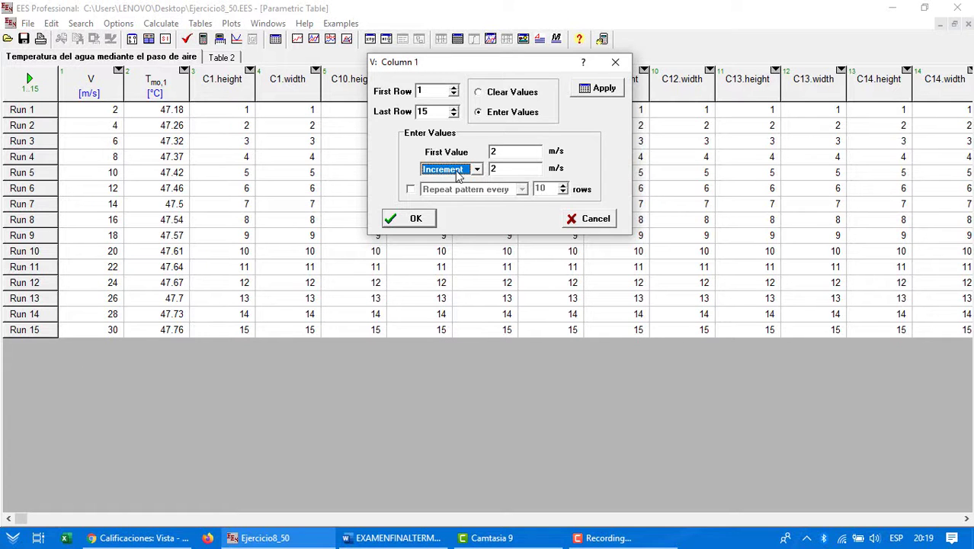
click(417, 220)
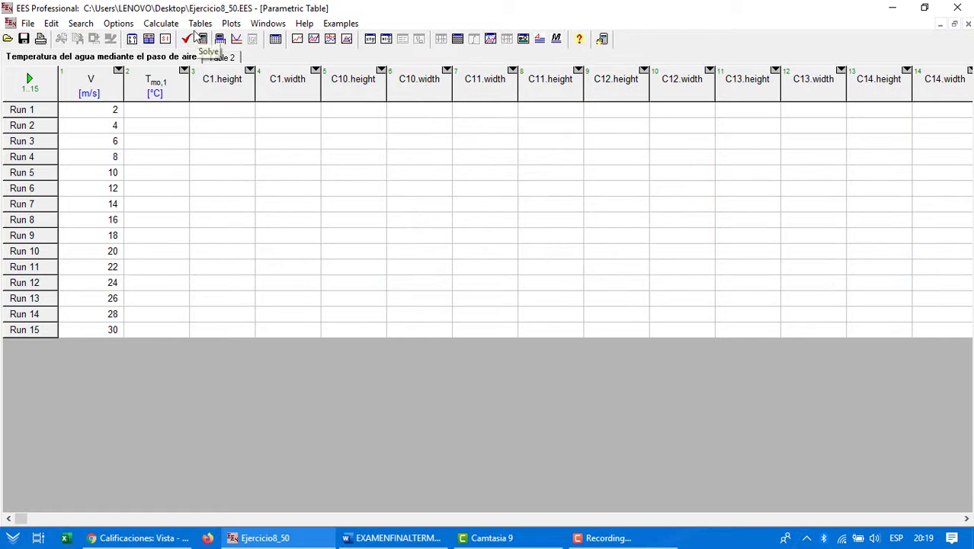
Solve the "Temperatura del agua mediante el paso de aire" table for runs 1 to 15
mouse_move(610, 542)
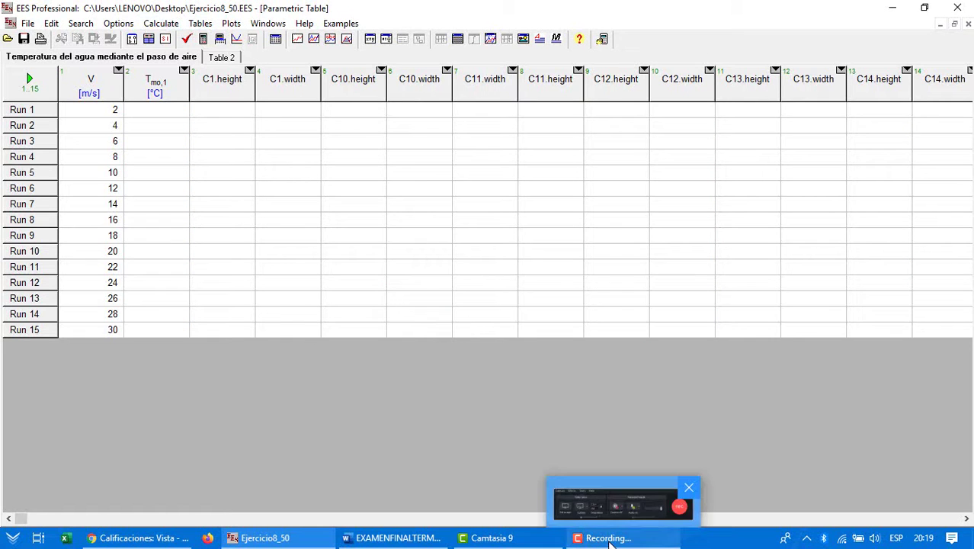
click(201, 24)
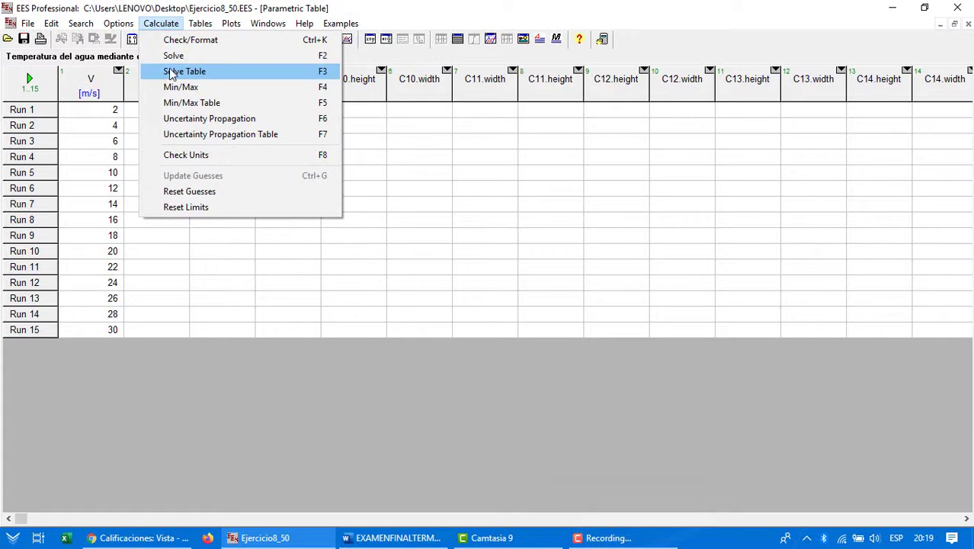
click(171, 71)
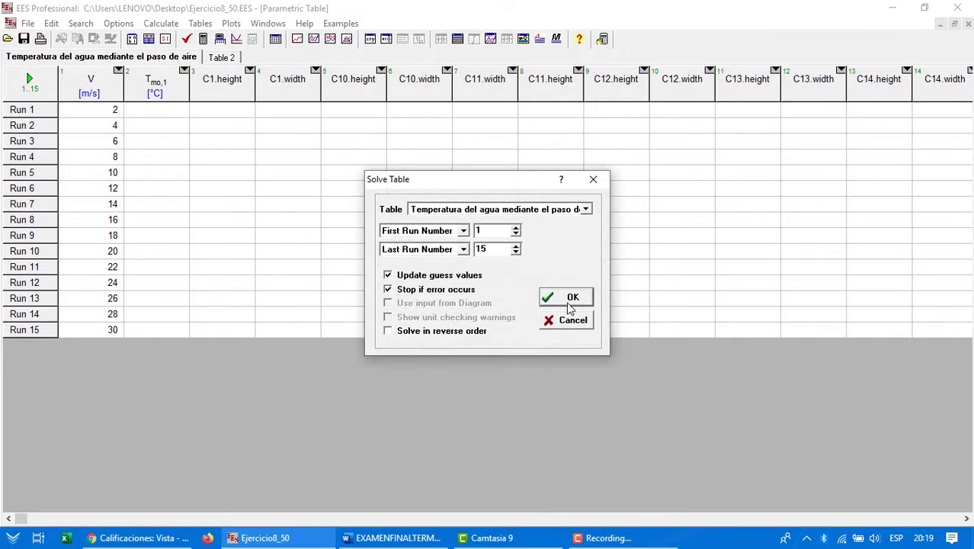
click(568, 302)
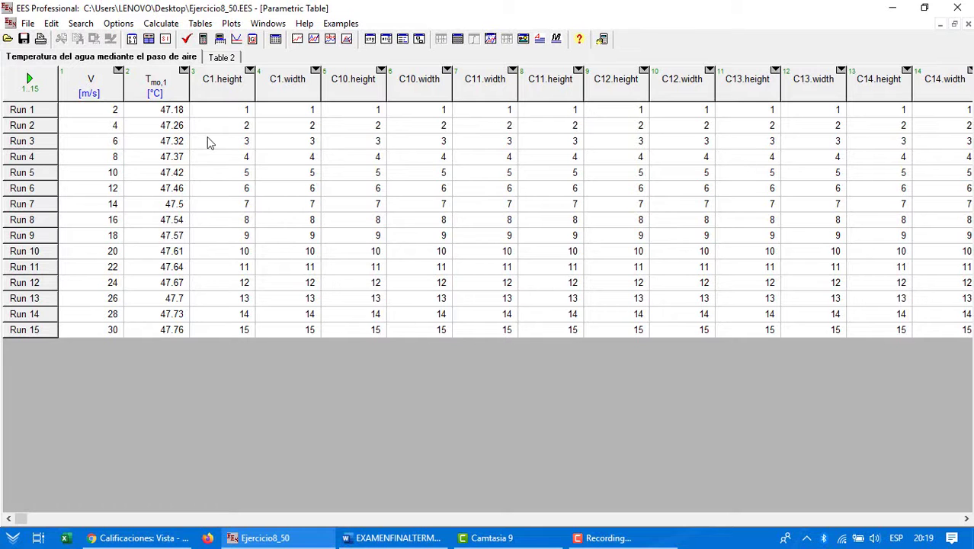
Examine which parametric tables can be chosen in the Solve Table settings, and leave without solving
click(153, 23)
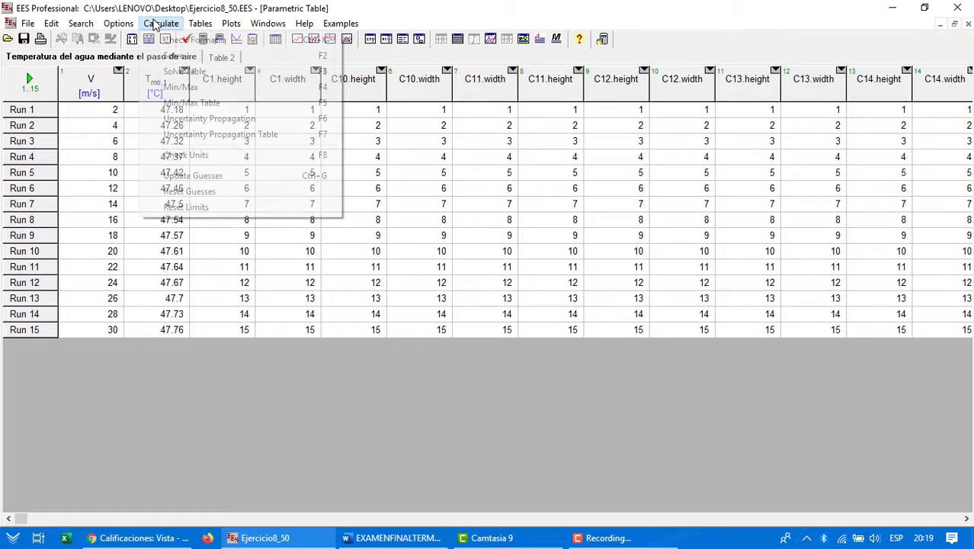
click(179, 72)
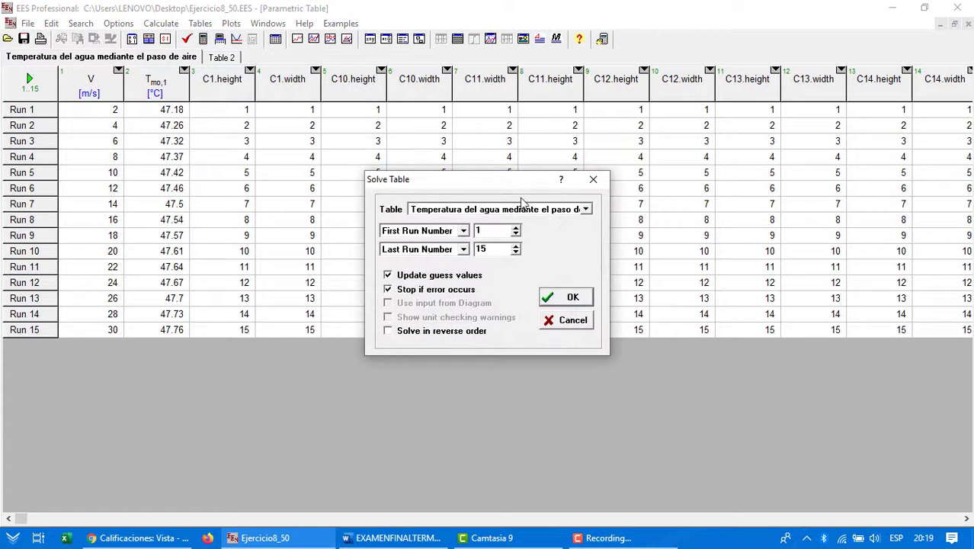
click(507, 212)
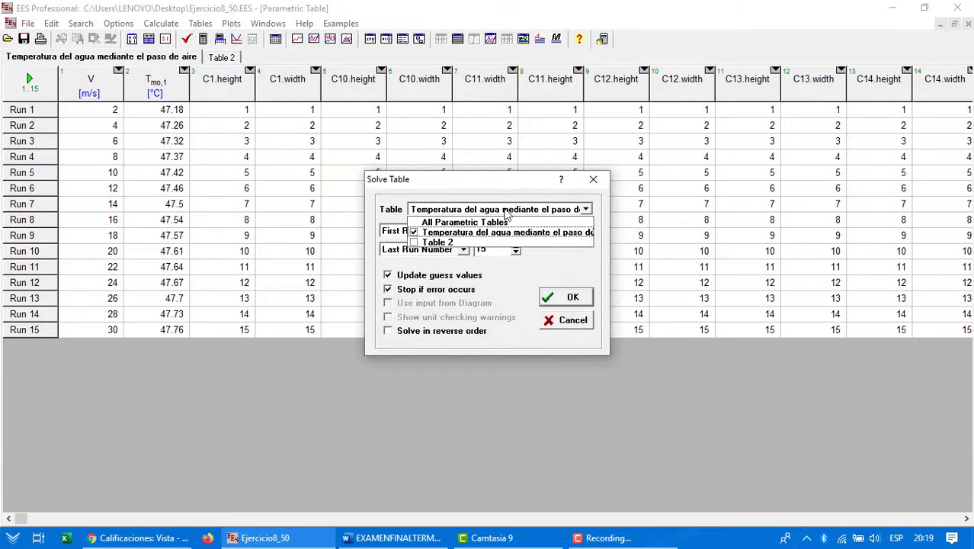
click(451, 210)
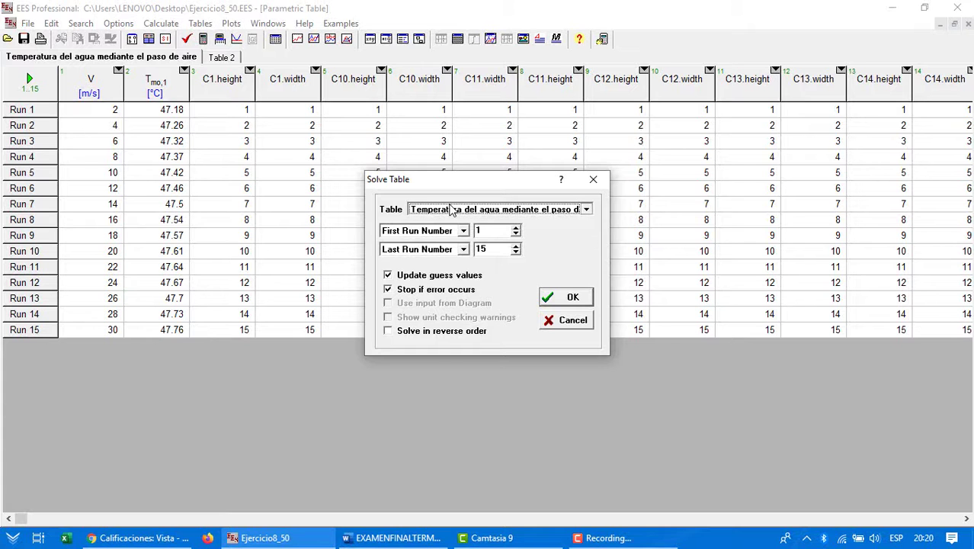
click(452, 209)
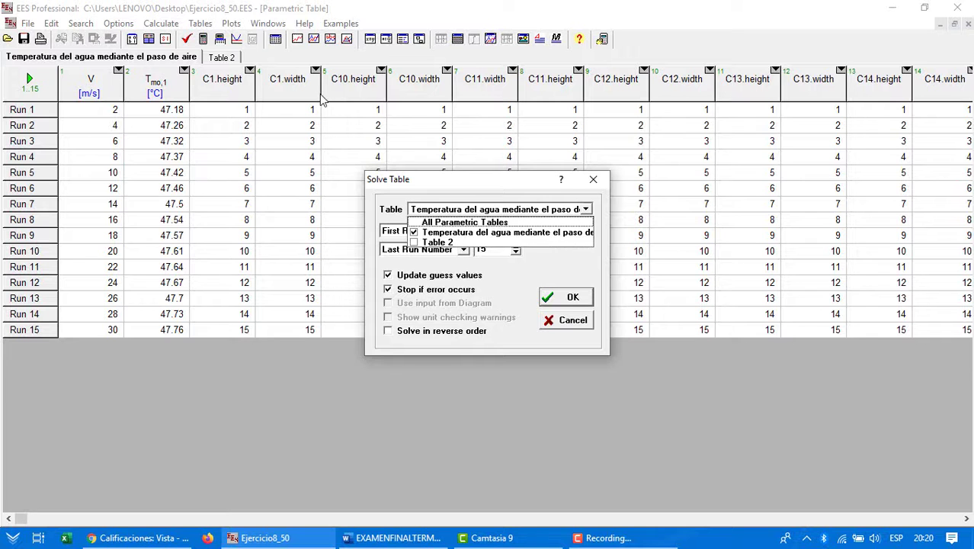
click(223, 58)
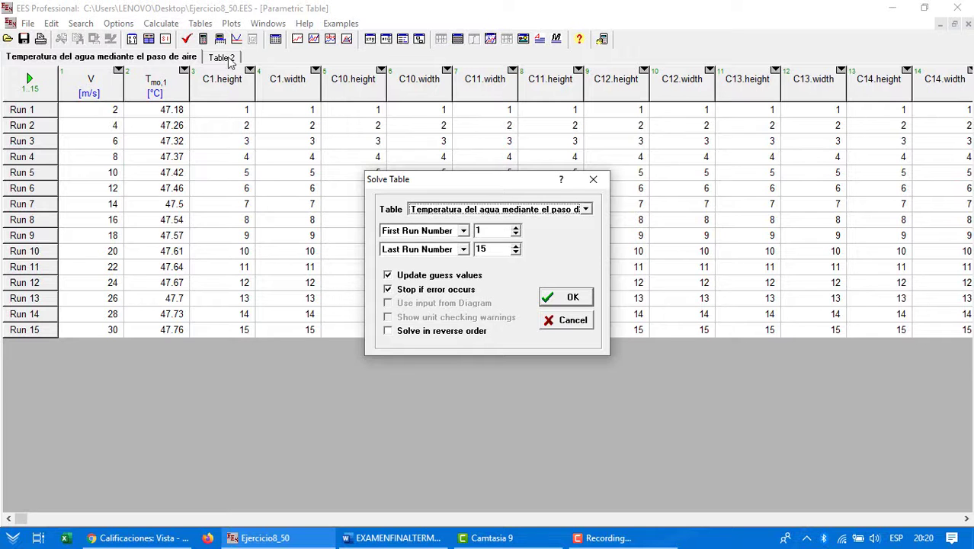
click(593, 179)
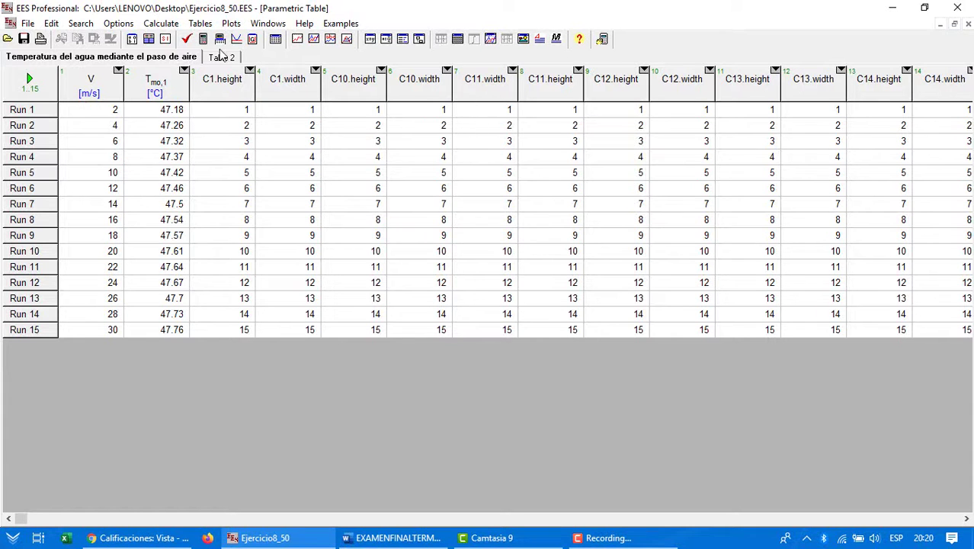
Try to solve Table 2 for runs 1 to 15 and decline the debug information
click(220, 58)
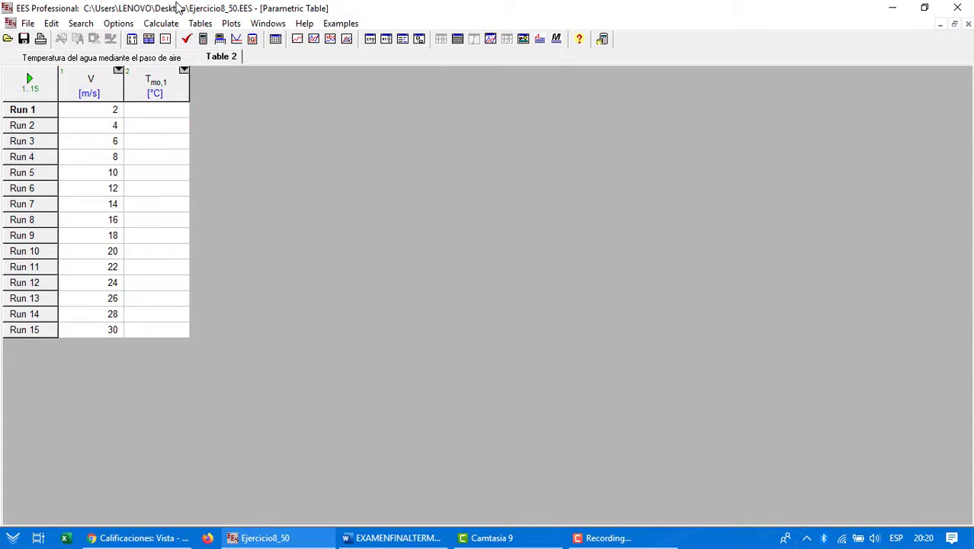
click(200, 23)
mouse_move(161, 22)
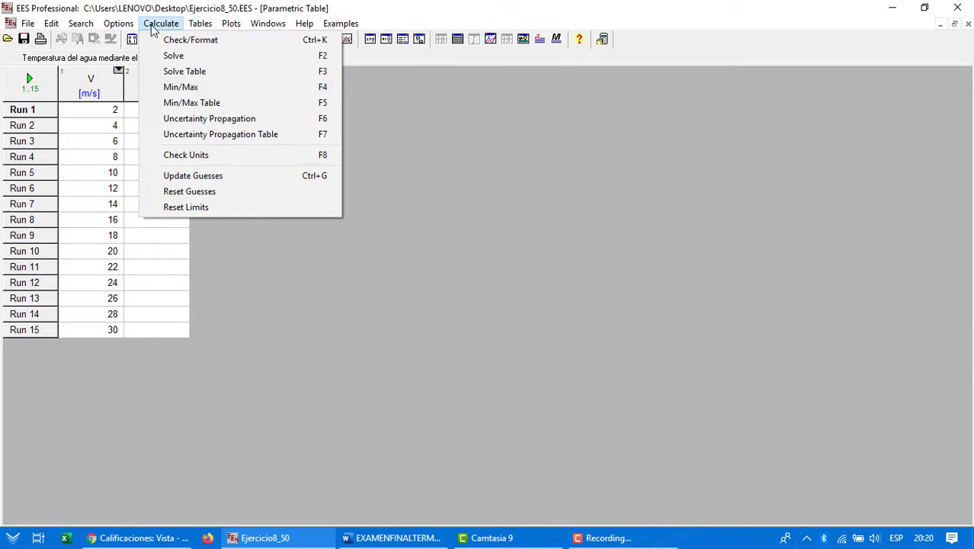
click(174, 71)
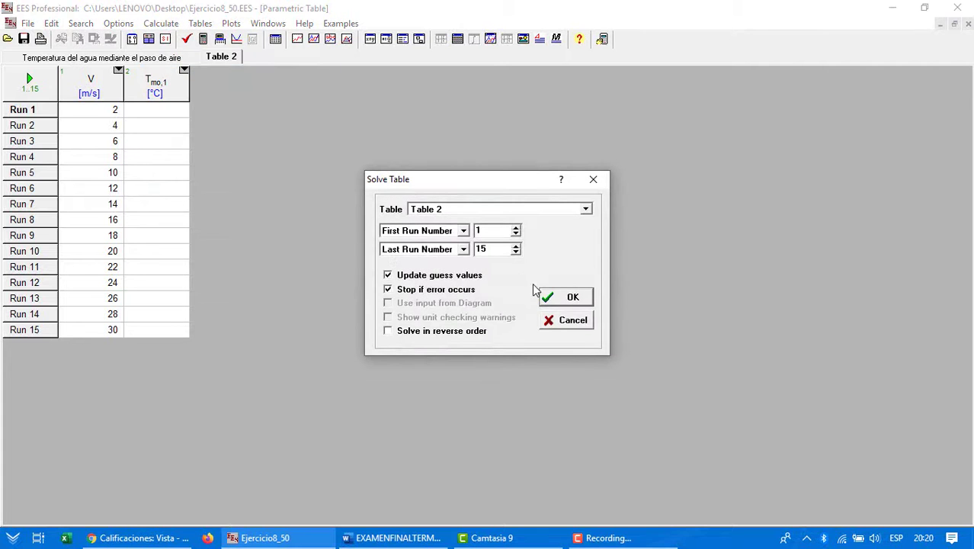
click(569, 301)
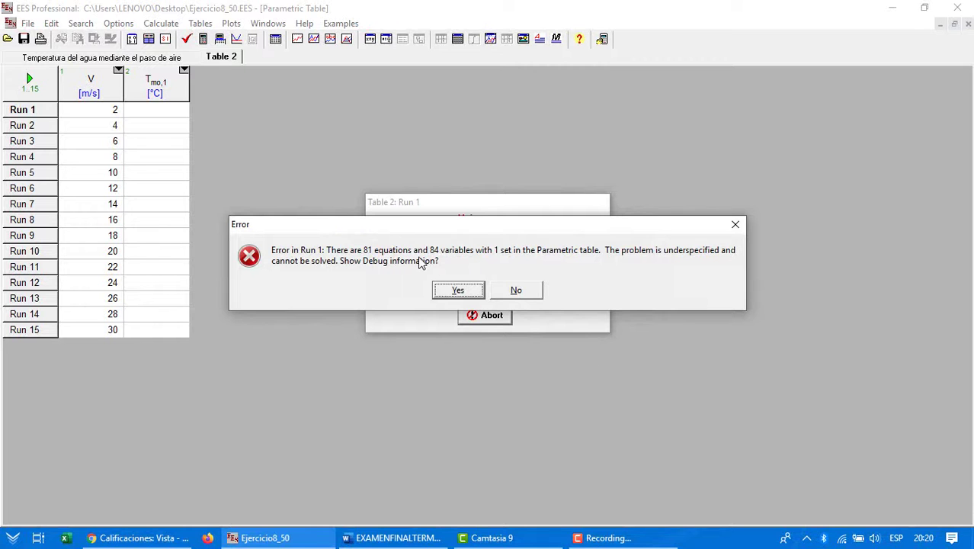
click(518, 291)
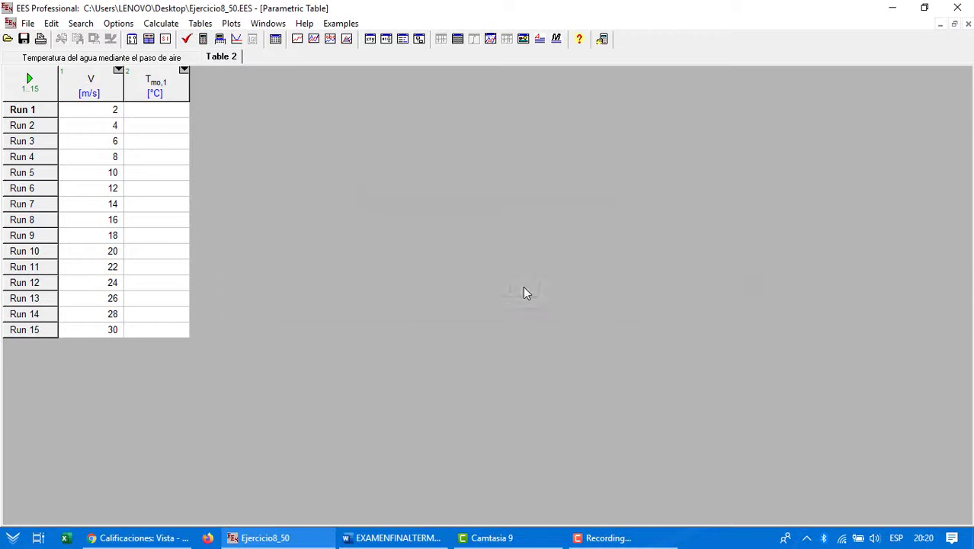
Cut the "Programacion Tamaño de las bolitas" and "Programacion movimiento de las flechas" blocks from the end of the equations
click(268, 23)
click(289, 40)
scroll(183, 350, down, 15)
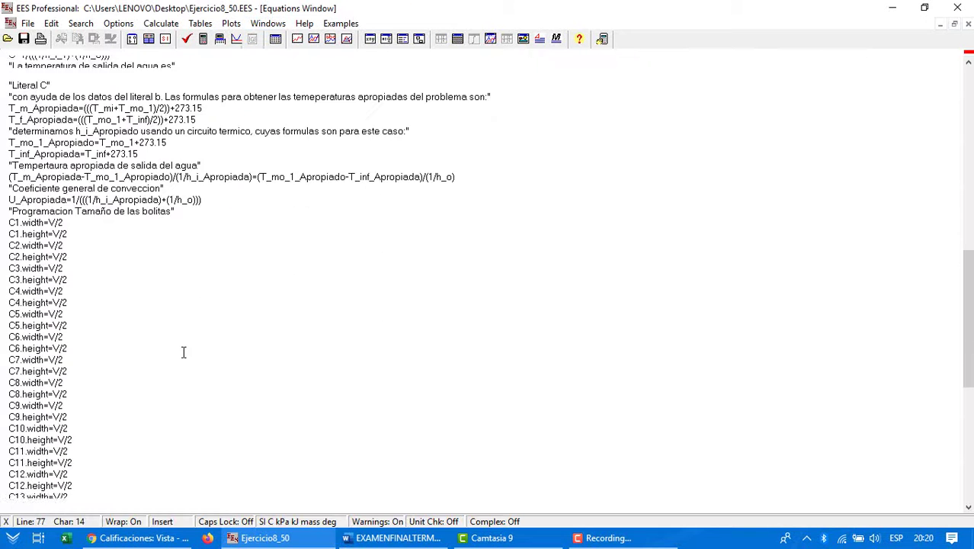
click(161, 404)
drag(70, 394, 128, 399)
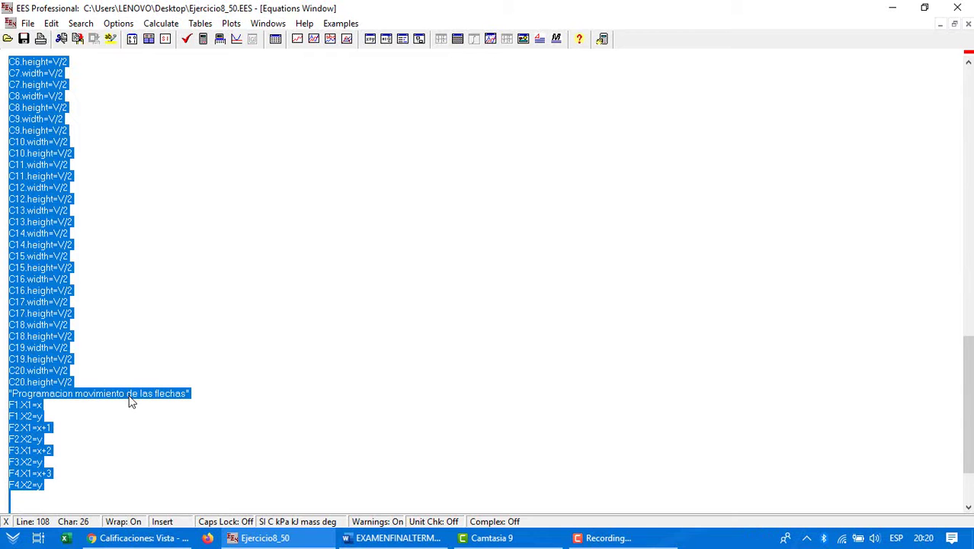
key(ctrl+x)
scroll(131, 395, up, 13)
scroll(130, 395, down, 3)
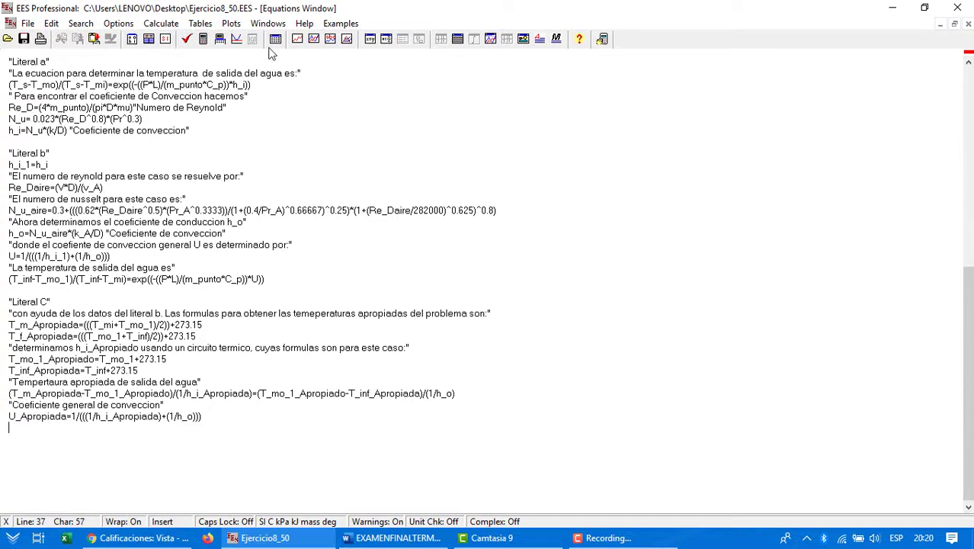
Reopen Table 2 and solve its water outlet temperatures for runs 1 to 15
click(269, 24)
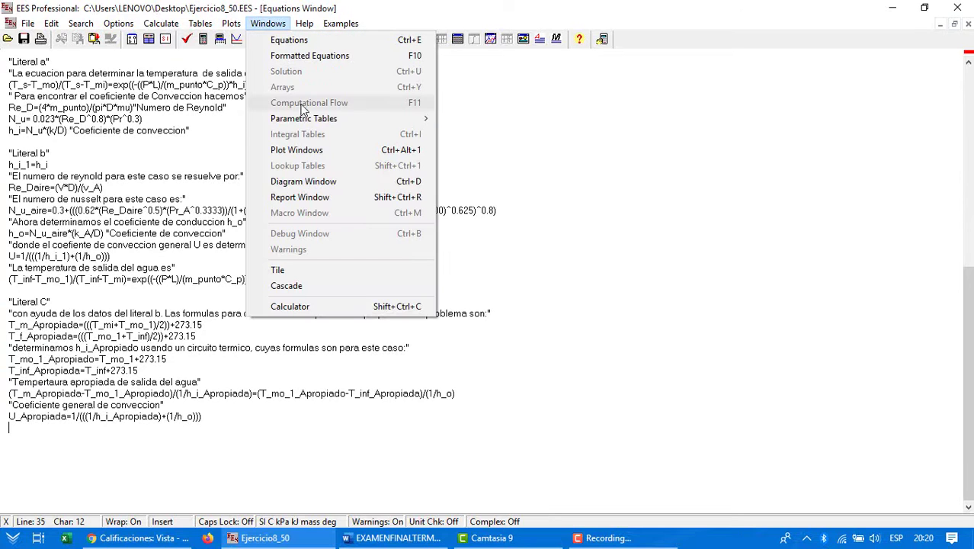
mouse_move(303, 119)
click(463, 135)
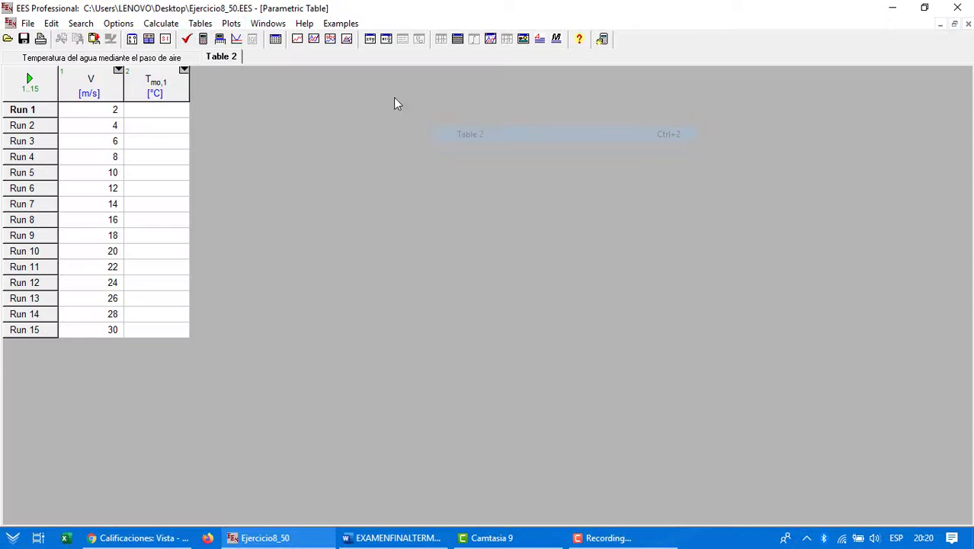
click(162, 24)
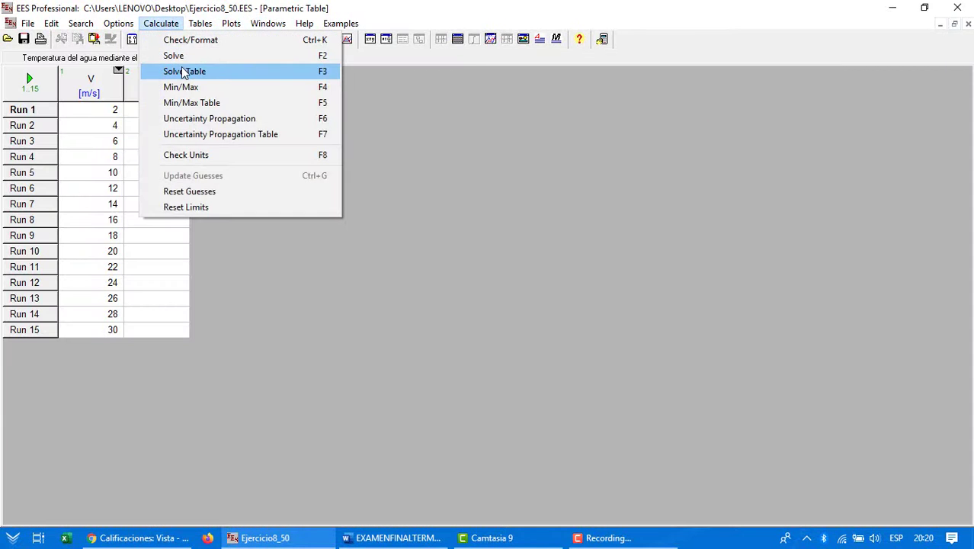
click(186, 71)
click(566, 299)
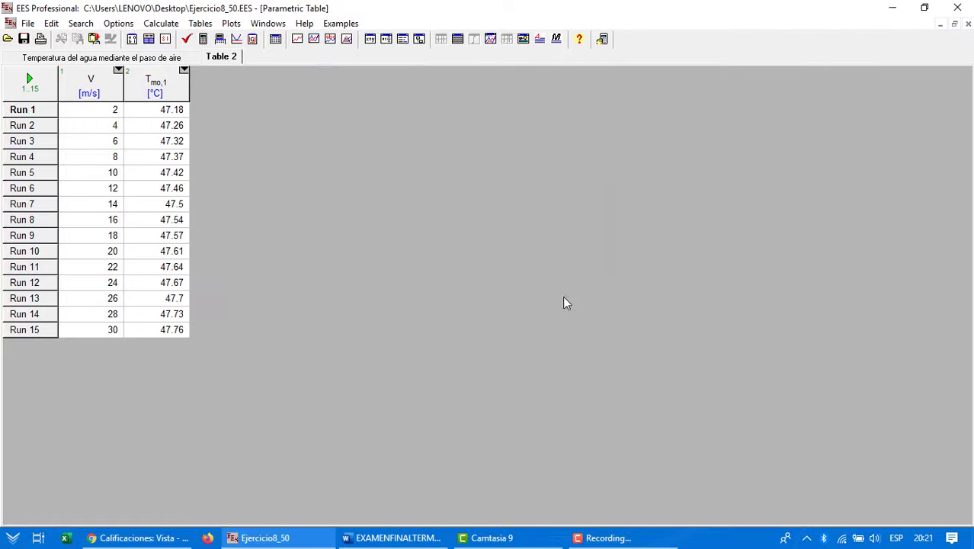
Check the "Temperatura del agua mediante el paso de aire" table and paste the cut animation blocks back at the end of the equations
click(136, 61)
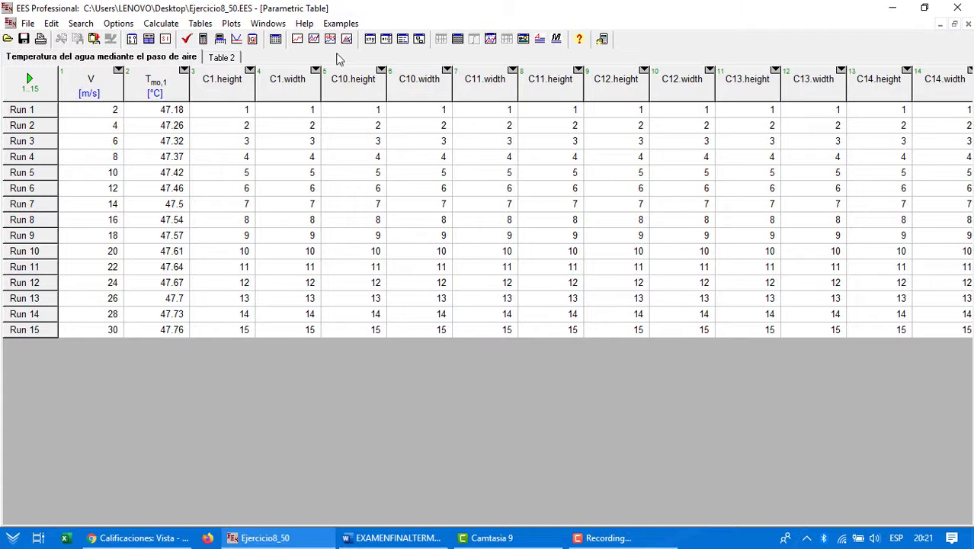
click(280, 23)
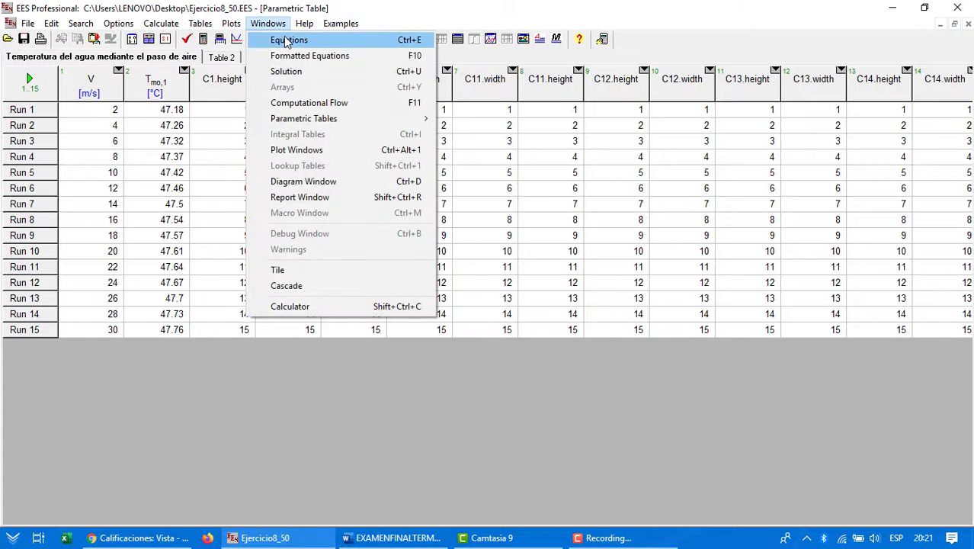
click(276, 38)
click(66, 433)
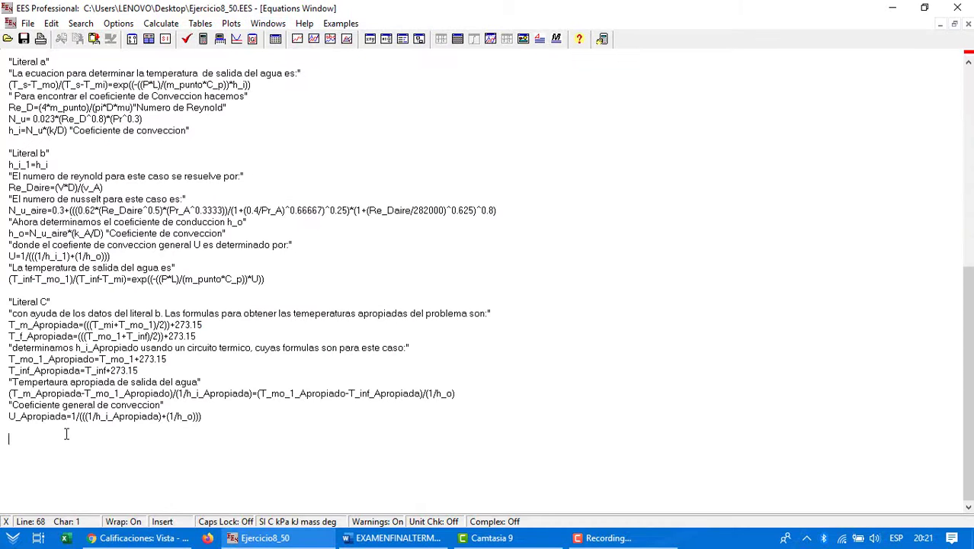
key(BackSpace)
key(ctrl+v)
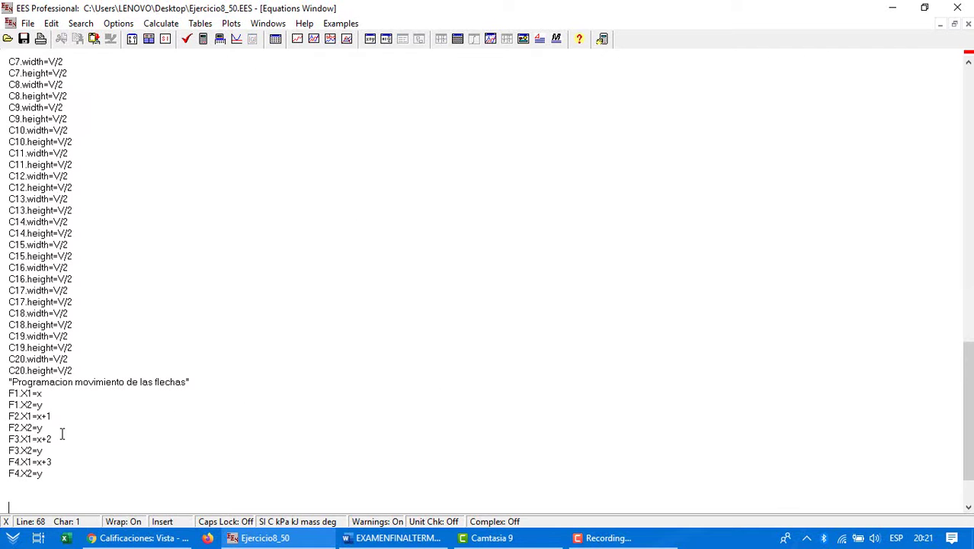
Review the whole equations text, from the problem statement and data down to the restored bolitas and flechas blocks
scroll(62, 433, up, 10)
click(62, 433)
scroll(61, 433, up, 13)
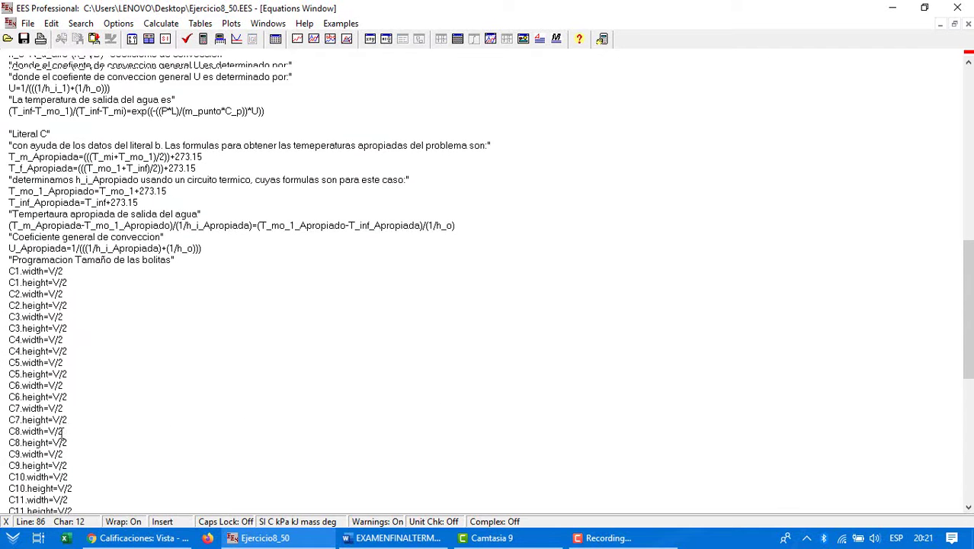
click(92, 360)
scroll(95, 355, up, 3)
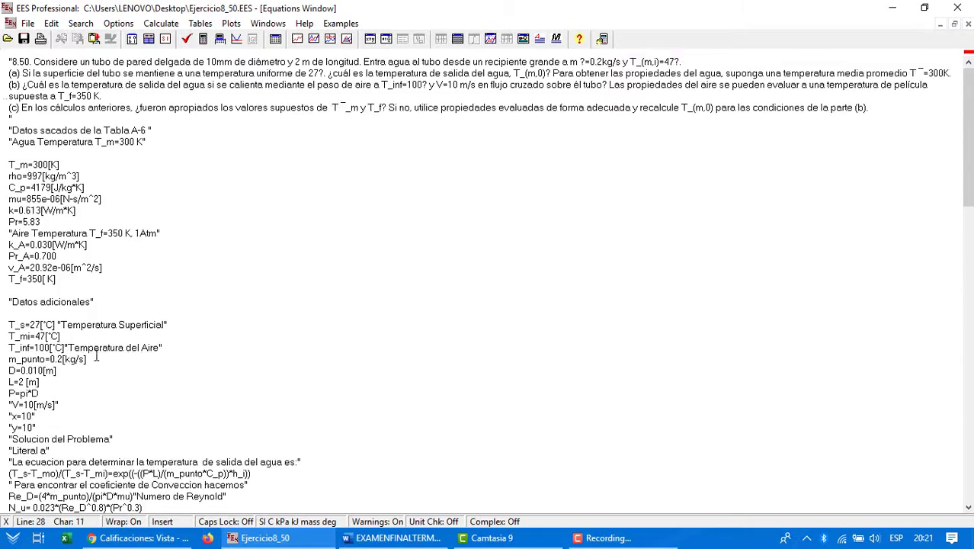
scroll(144, 285, down, 10)
click(144, 285)
scroll(144, 285, down, 14)
scroll(144, 285, down, 2)
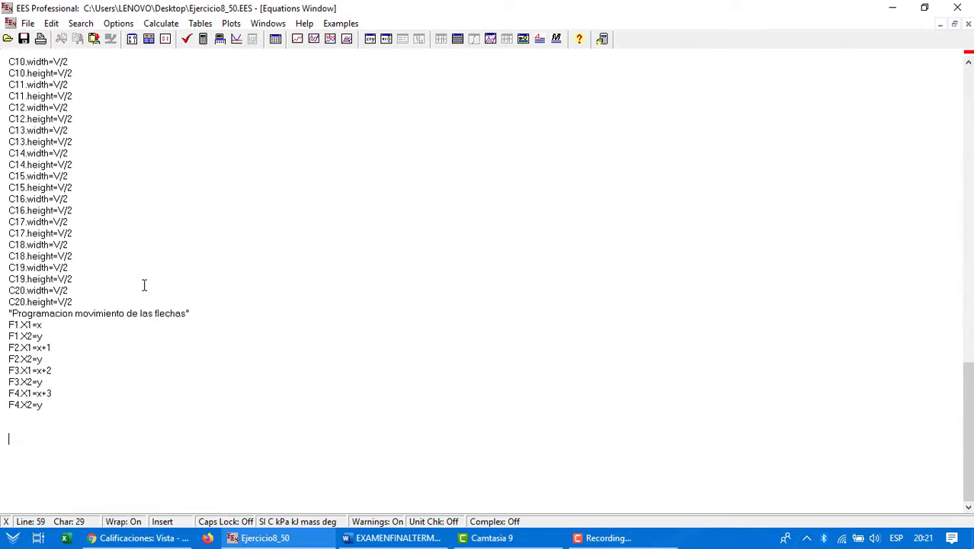
click(144, 285)
scroll(144, 285, up, 20)
click(191, 82)
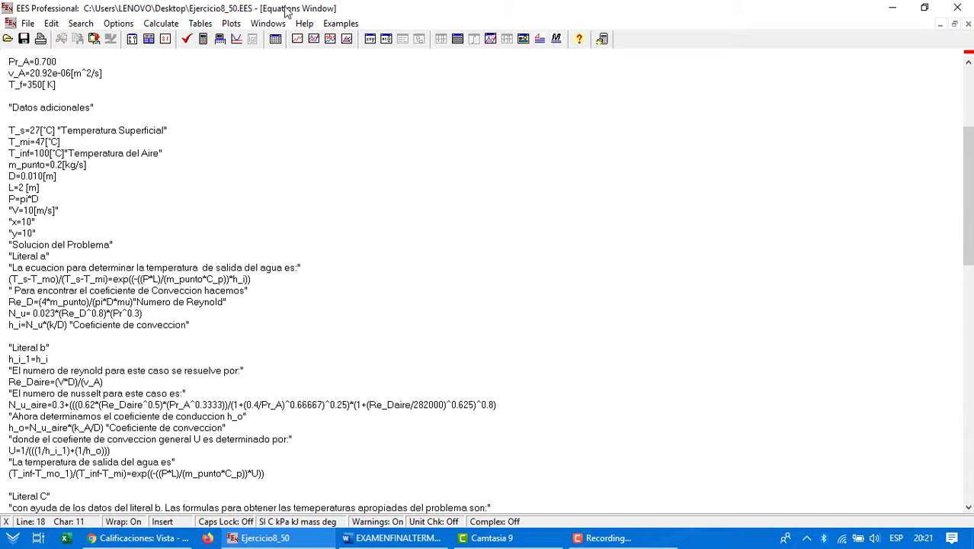
Set up a new X-Y plot with V on the X-axis and T_mo_1 on the Y-axis
click(238, 25)
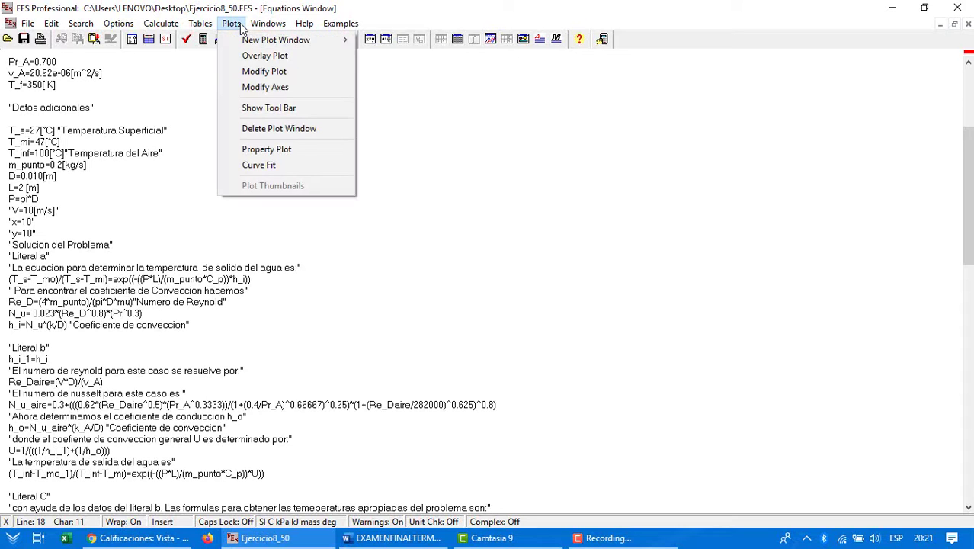
mouse_move(261, 41)
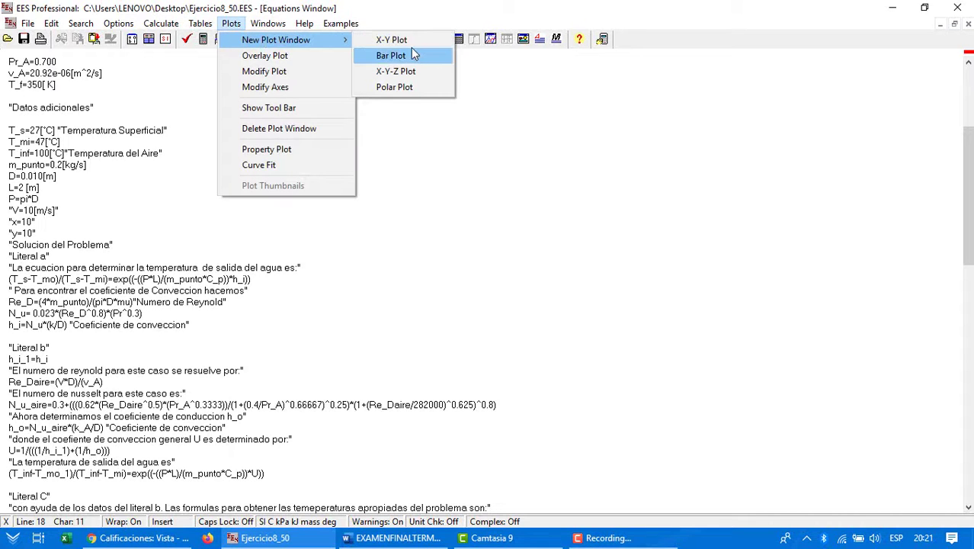
click(409, 45)
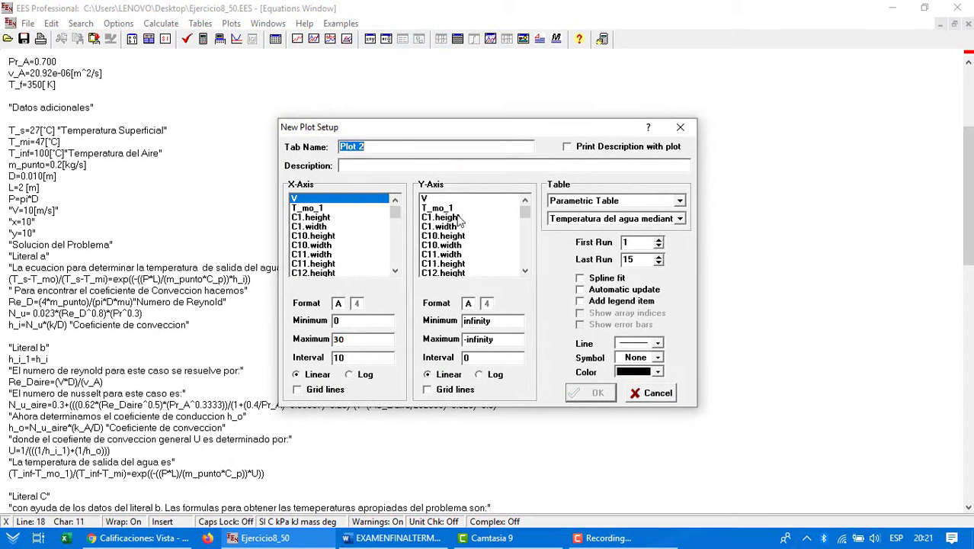
click(325, 199)
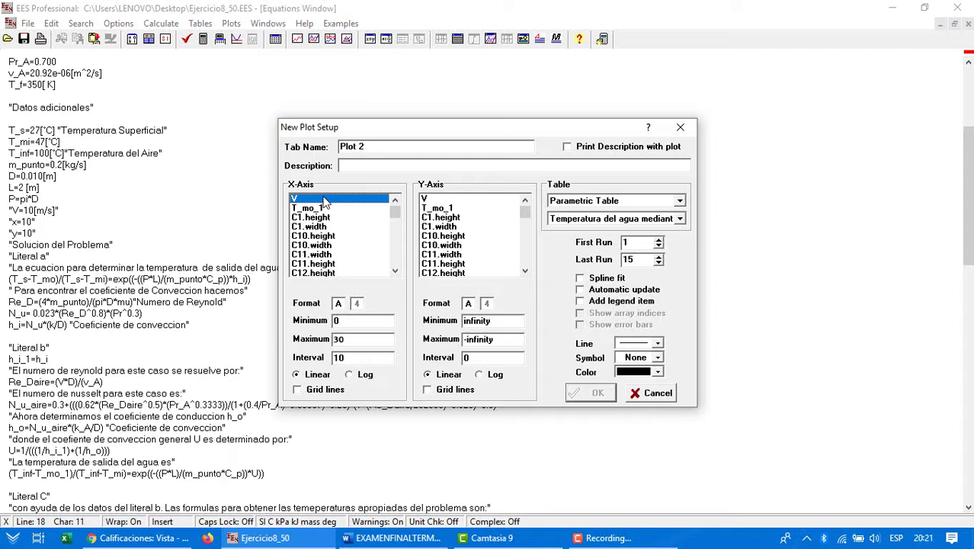
scroll(425, 219, down, 10)
scroll(437, 238, up, 10)
click(437, 208)
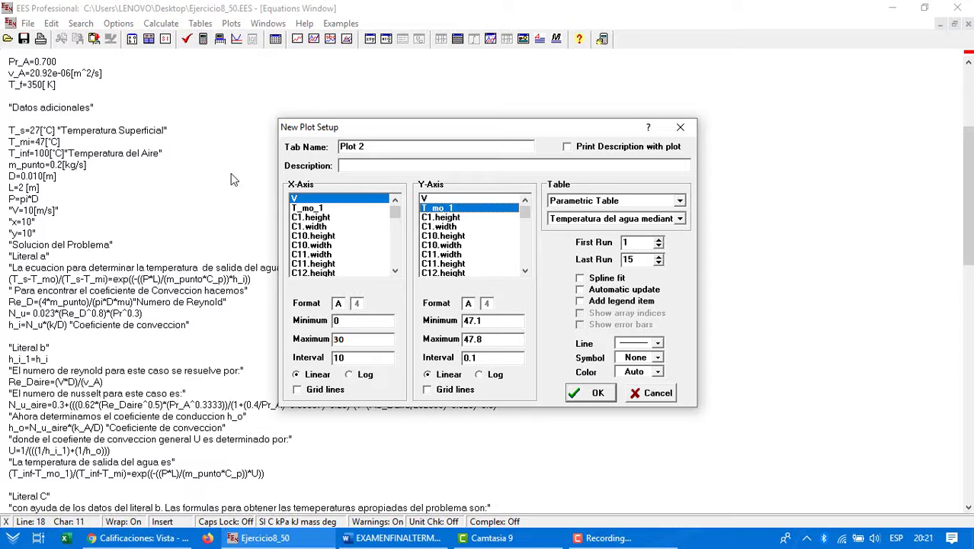
Examine the new plot's tab name, Y-axis limits and source table choices, and leave without creating the plot
drag(408, 150, 270, 148)
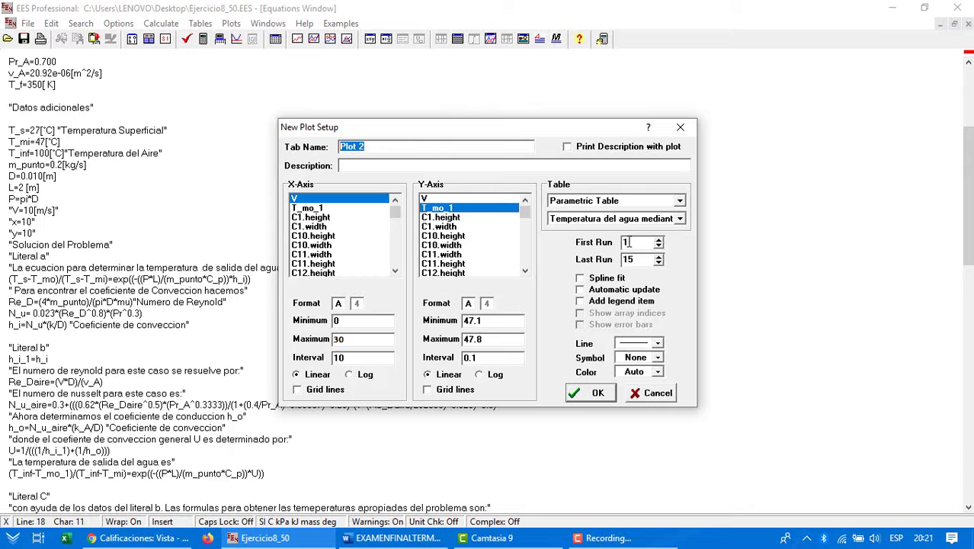
click(493, 340)
drag(490, 322, 468, 323)
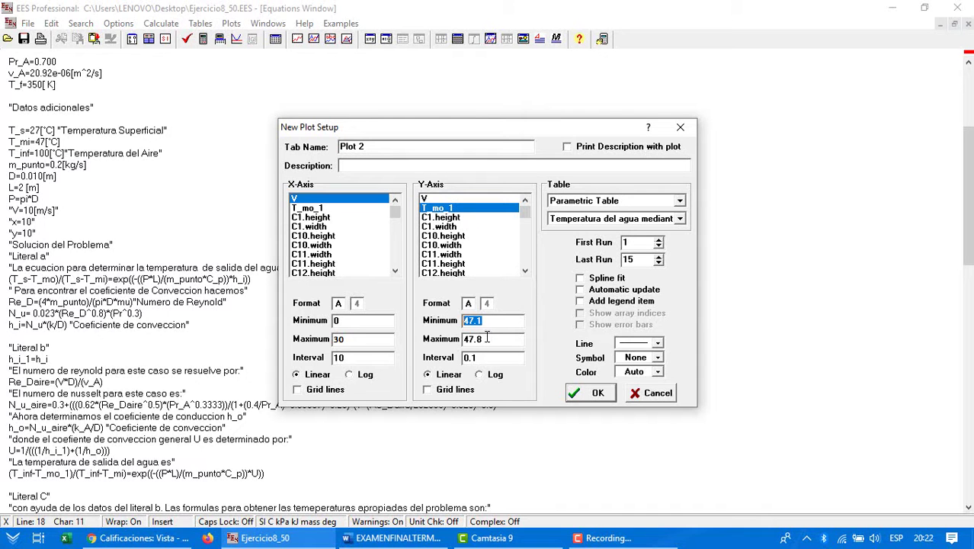
click(494, 340)
click(557, 201)
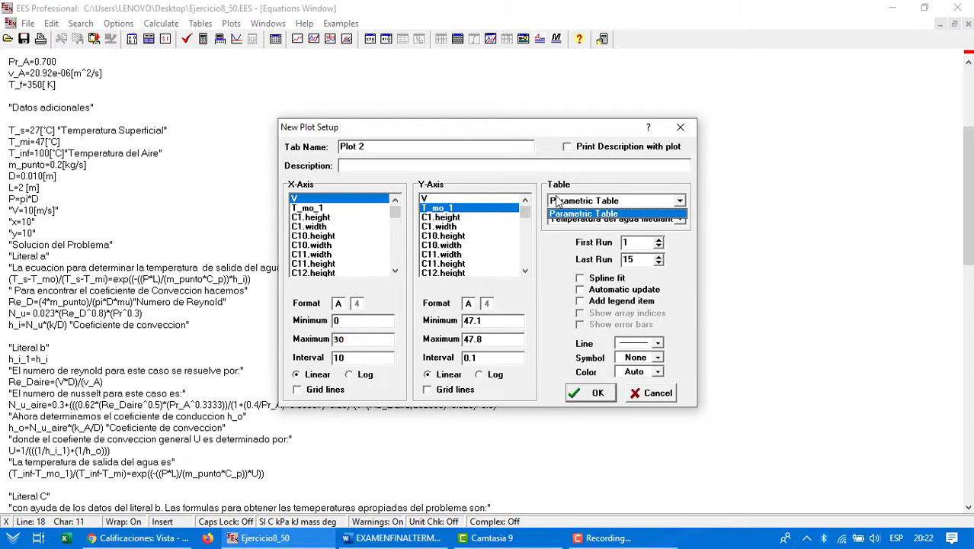
click(609, 214)
click(680, 201)
click(681, 202)
click(680, 219)
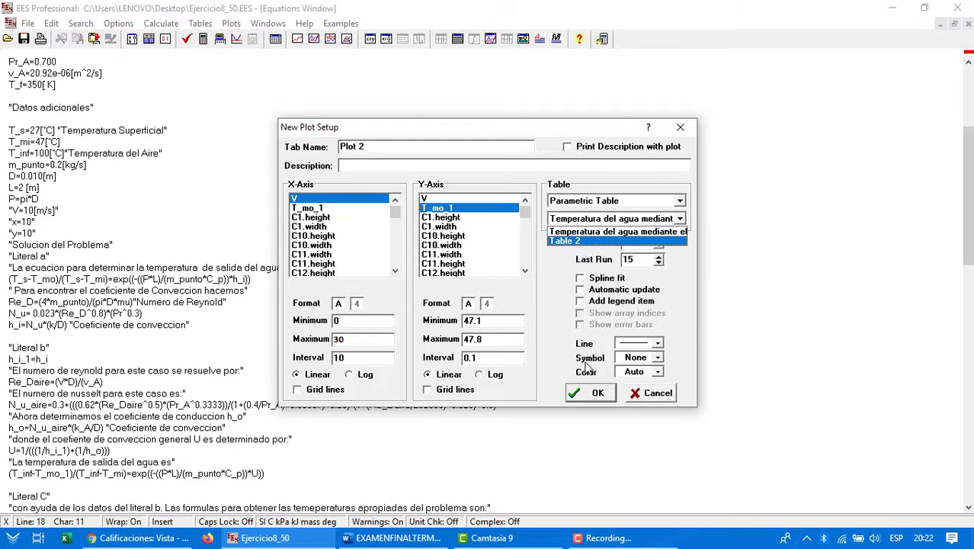
click(555, 300)
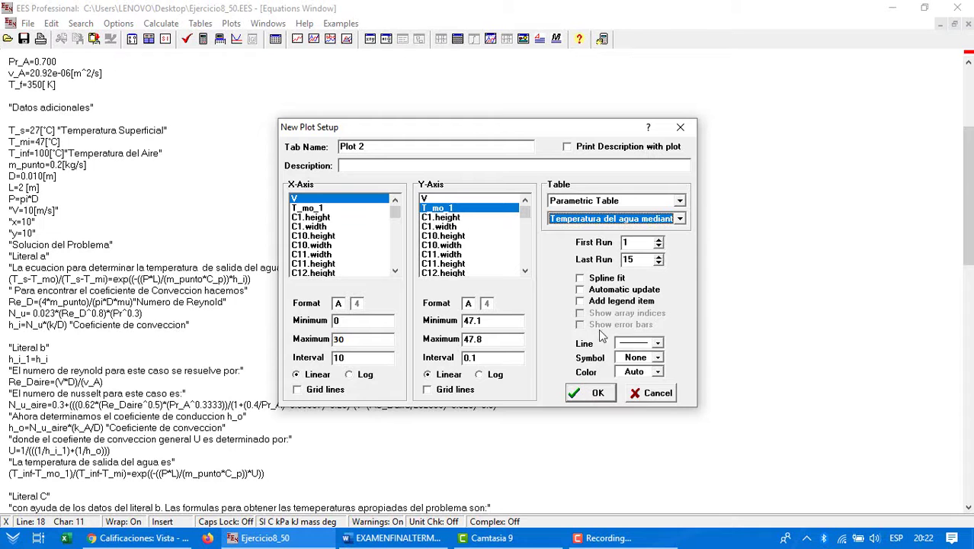
click(680, 127)
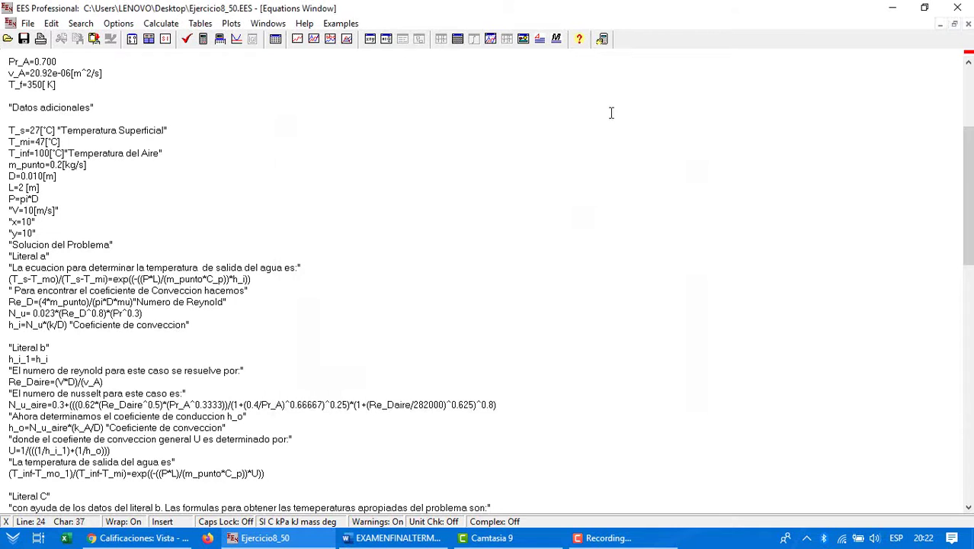
Open the existing "Velocidad y Temperatura de Salida" plot and move the drawing toolbar clear of the graph
click(268, 24)
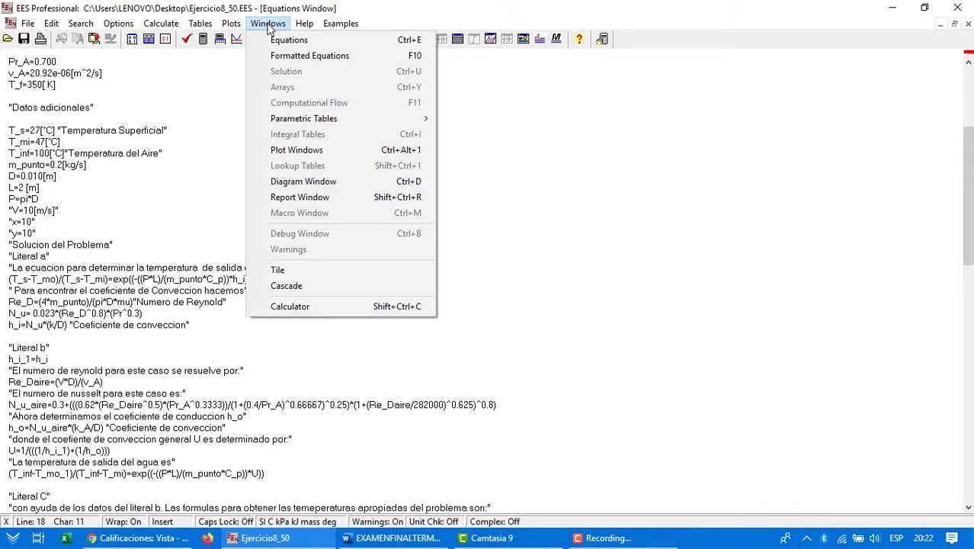
click(269, 25)
click(268, 25)
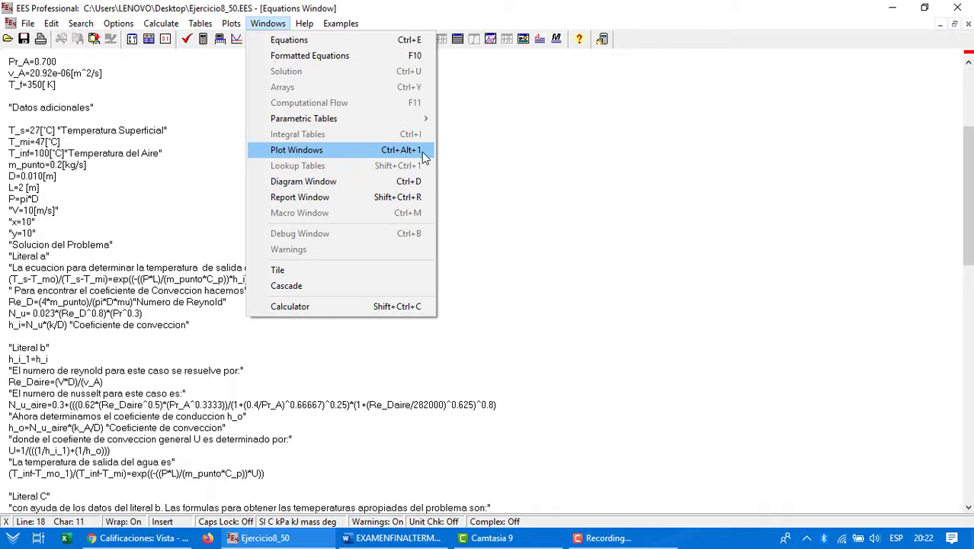
click(319, 151)
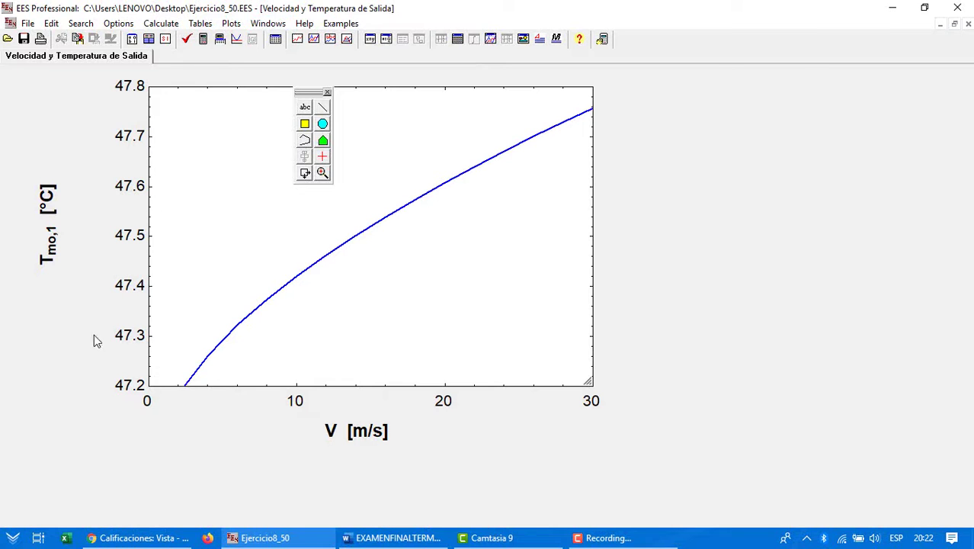
drag(320, 105, 693, 118)
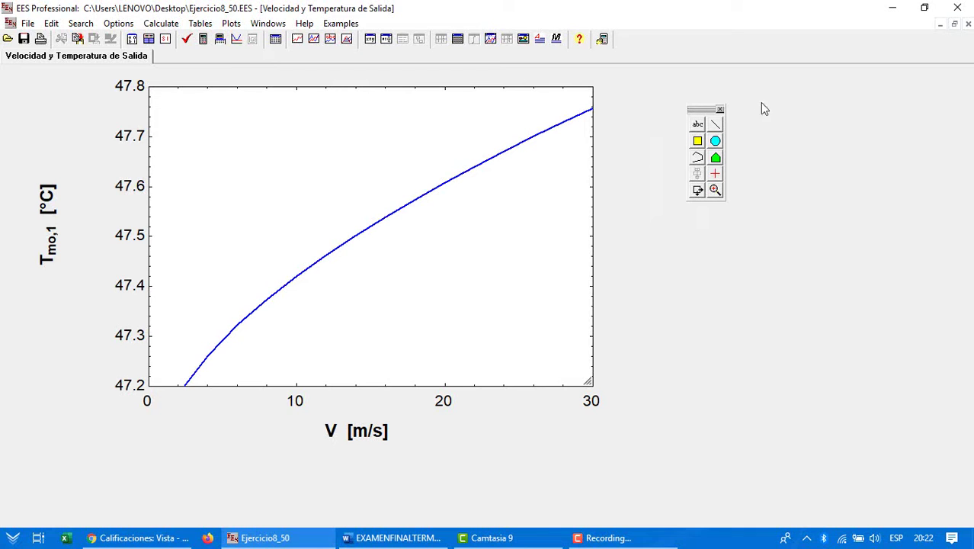
Add a "20°c" text label just above the middle of the curve and connect it to the curve with a line
click(692, 128)
click(338, 176)
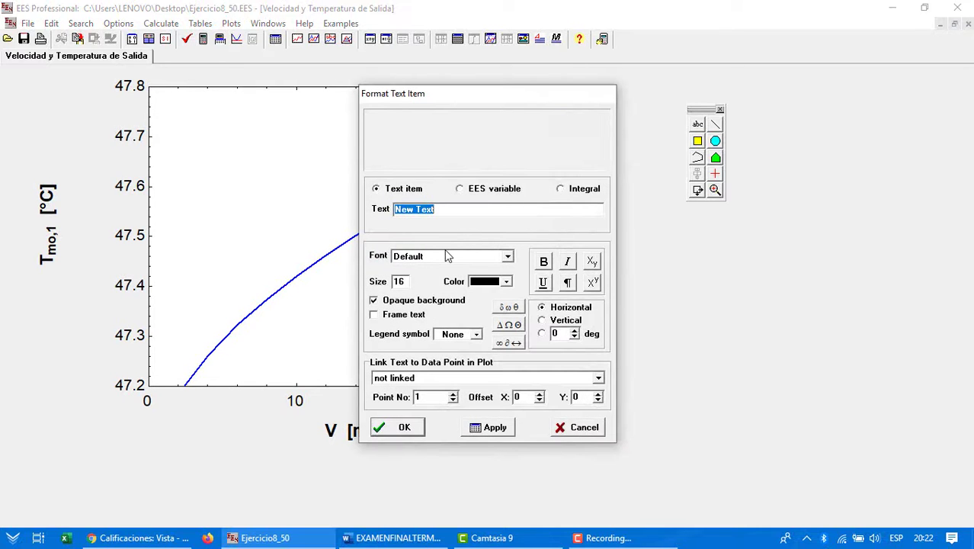
text(20)
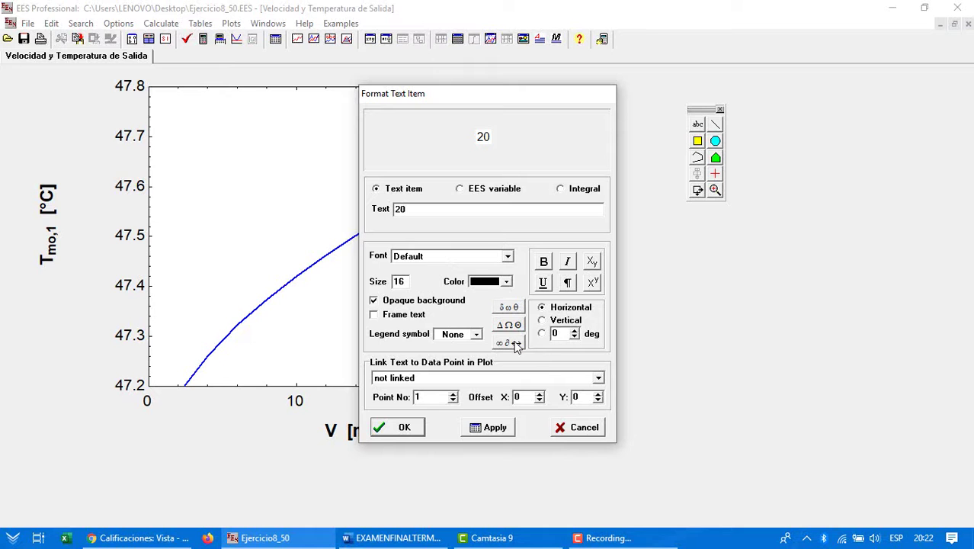
click(509, 310)
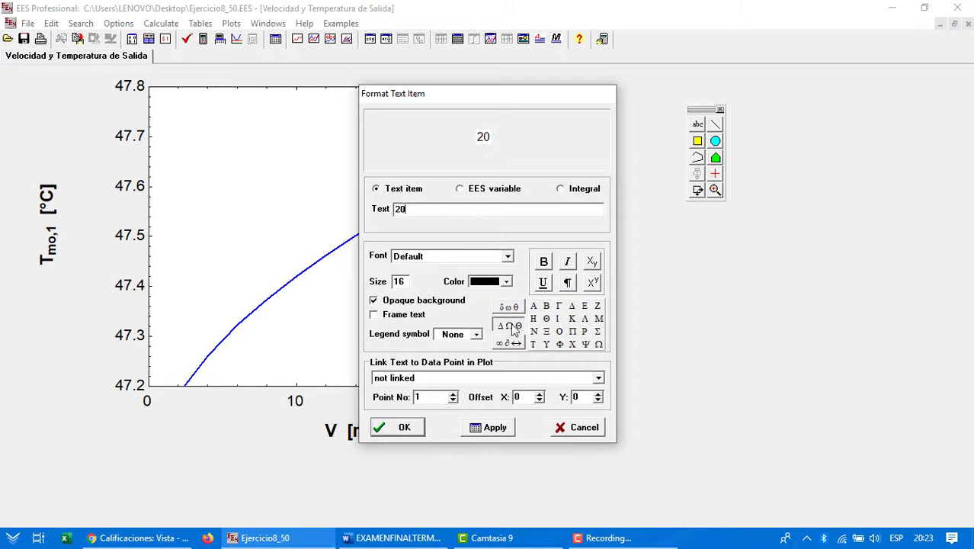
mouse_move(503, 347)
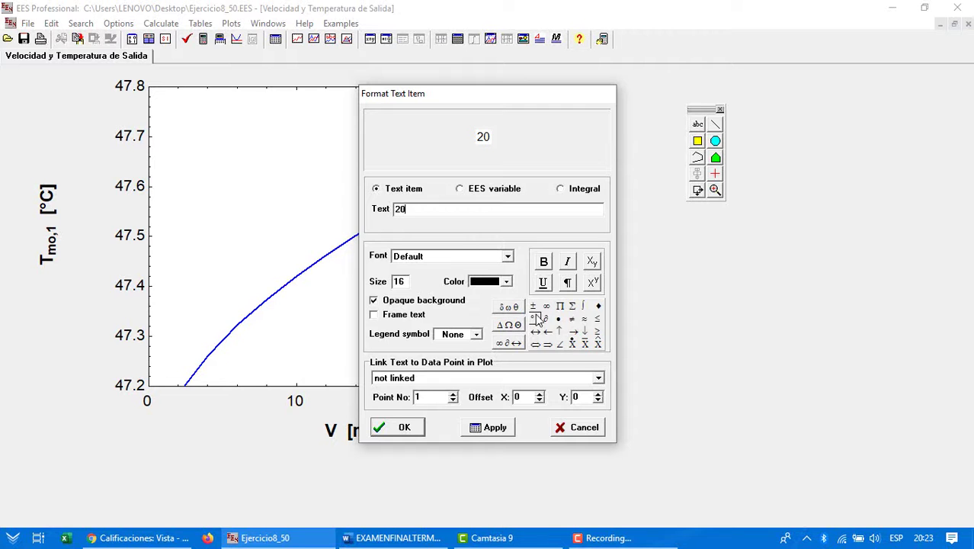
click(533, 318)
text(c)
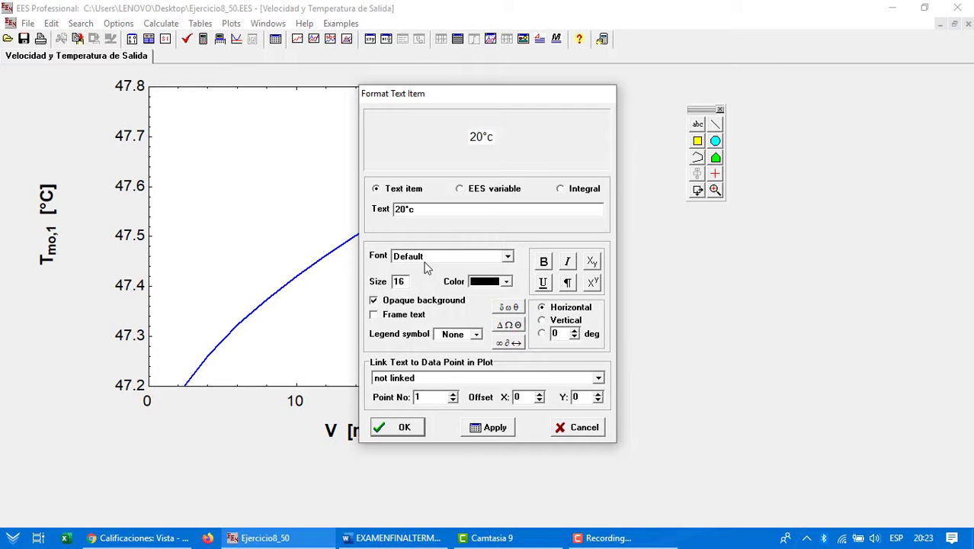
click(404, 428)
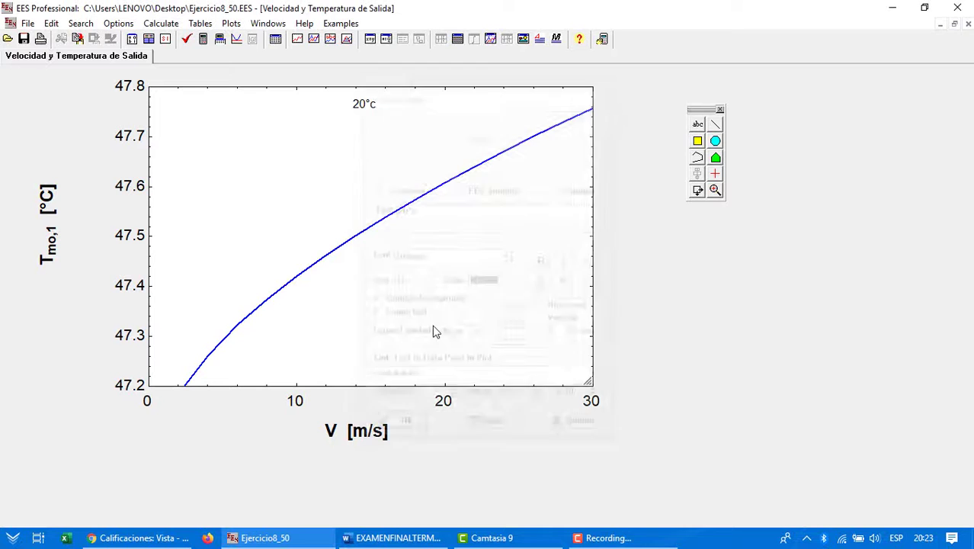
drag(368, 109, 366, 207)
click(716, 125)
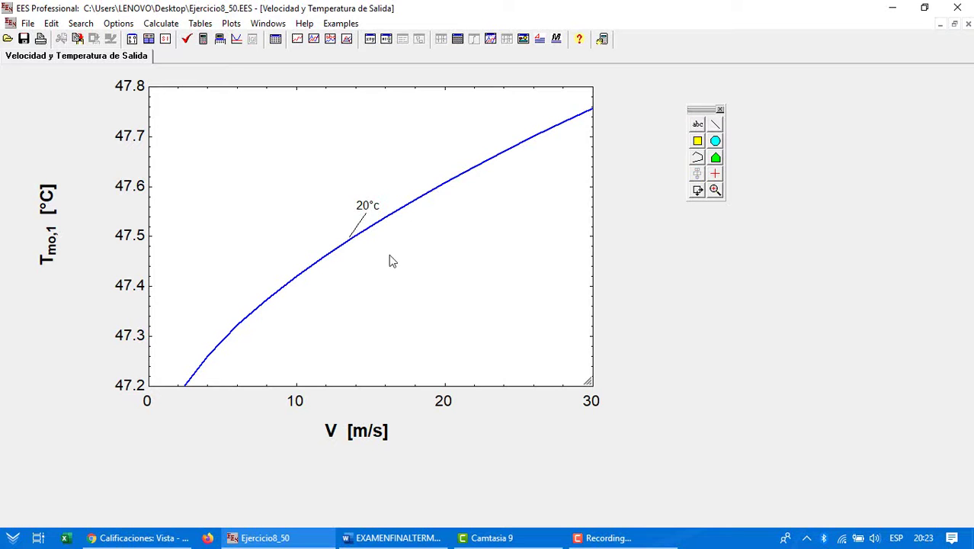
Remove the "20°c" label and its connecting line from the plot
click(371, 212)
key(ctrl+x)
click(358, 223)
key(Delete)
Open the plot's settings and examine the line style and colour choices for the T_mo_1 vs V curve
double_click(443, 184)
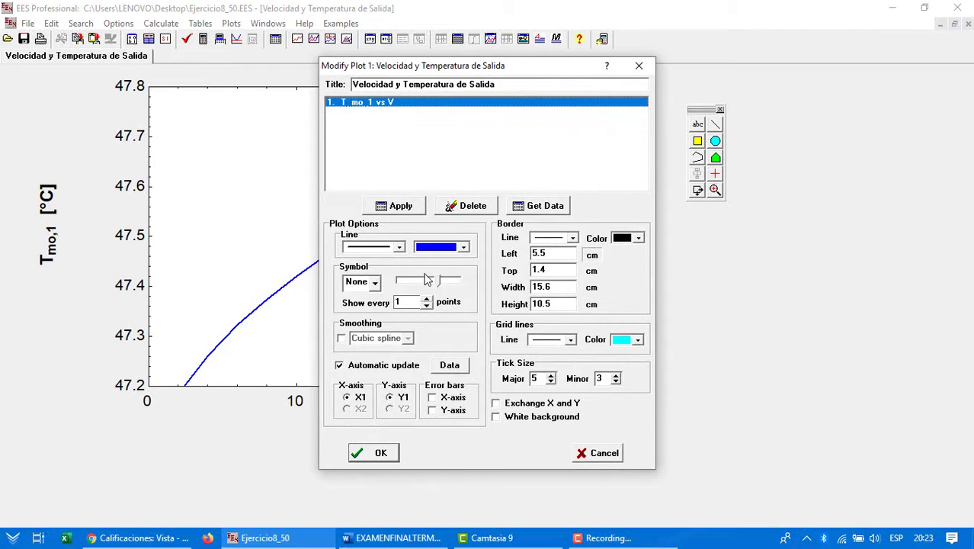
click(398, 247)
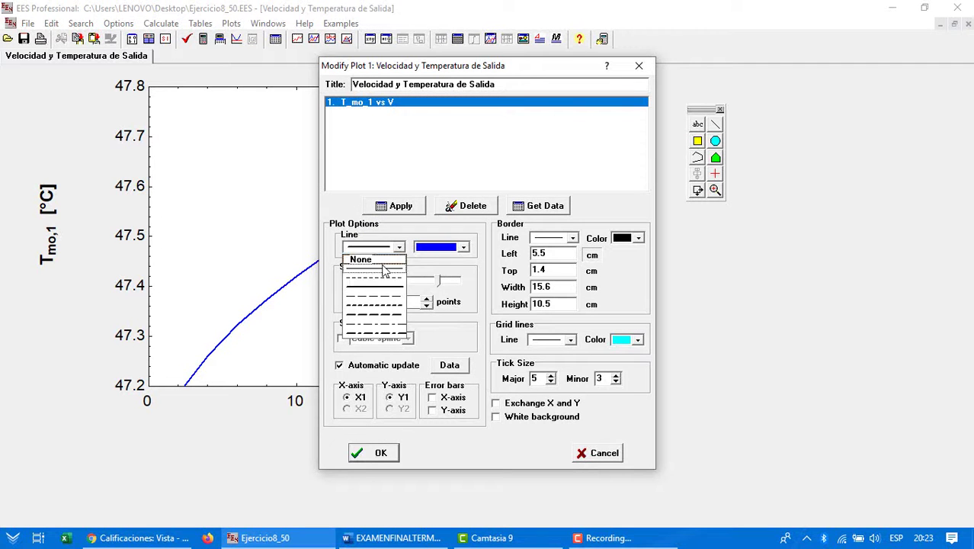
click(398, 248)
click(396, 248)
click(384, 289)
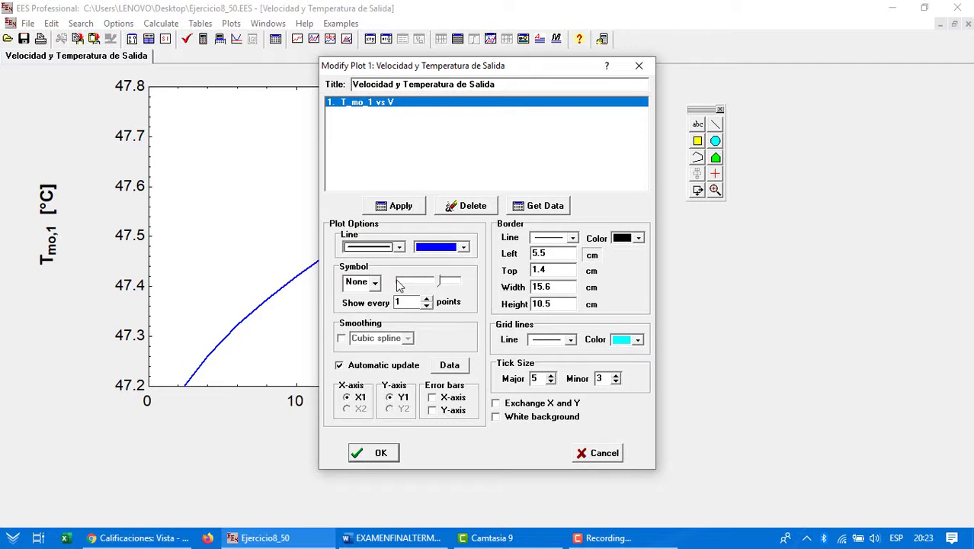
click(464, 249)
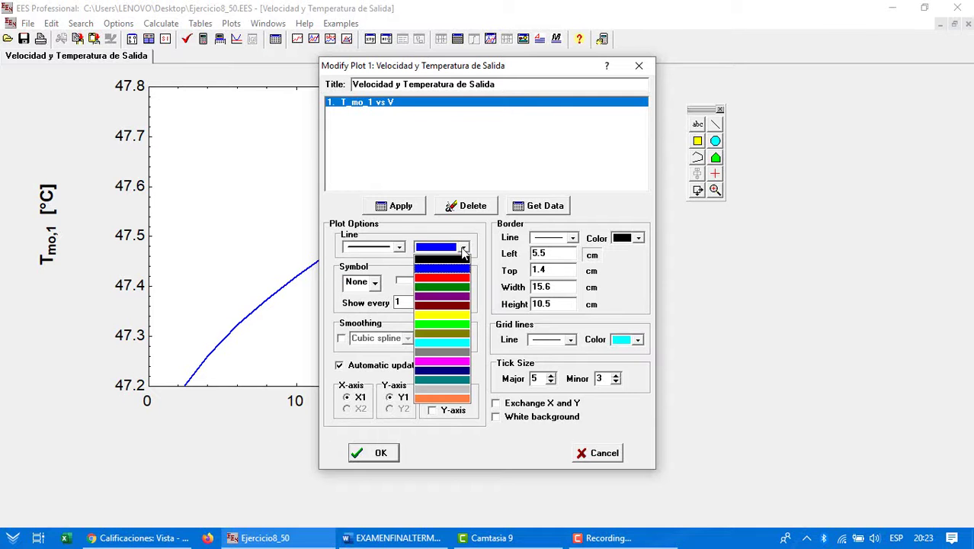
click(463, 250)
Try circle symbols on the curve, restore the symbol to None, and leave the plot settings with automatic update still enabled
click(375, 284)
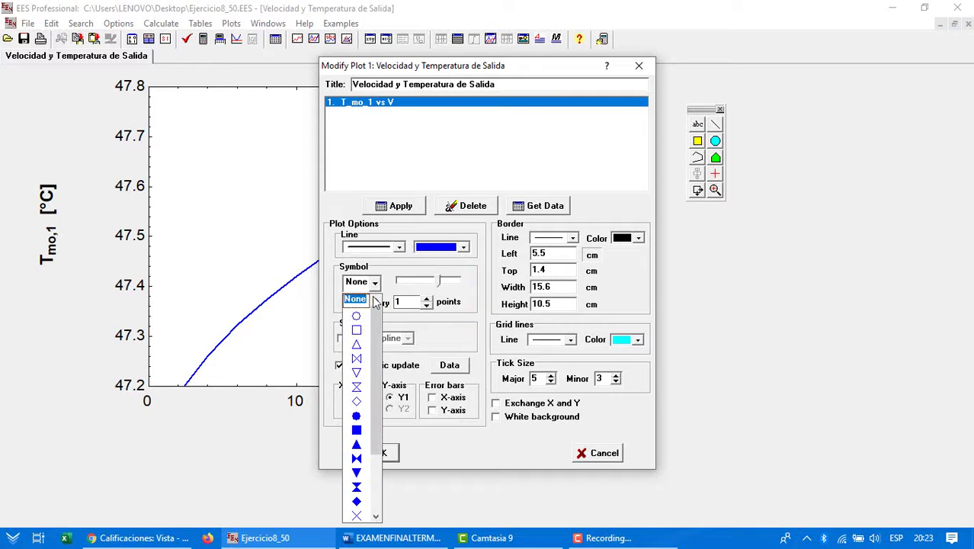
click(374, 311)
click(375, 284)
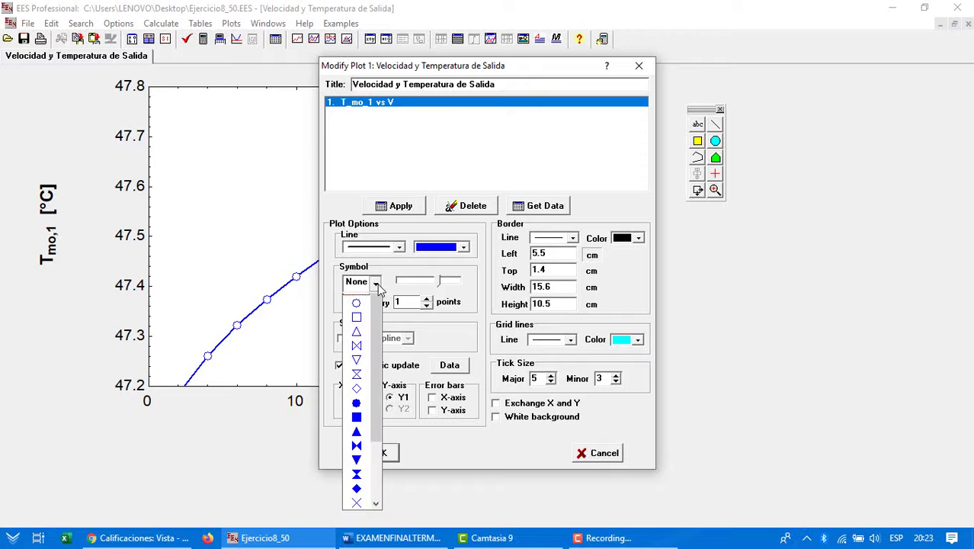
click(361, 300)
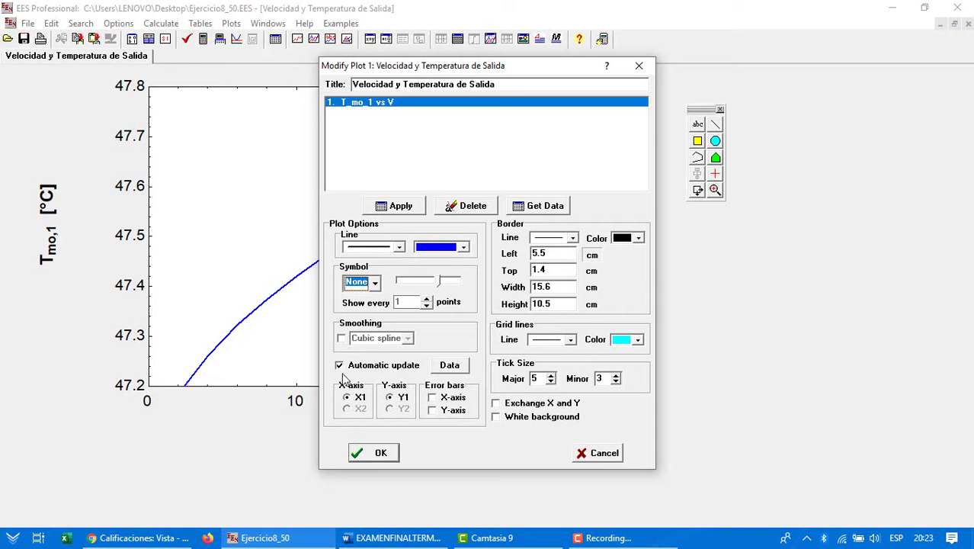
click(340, 366)
click(340, 366)
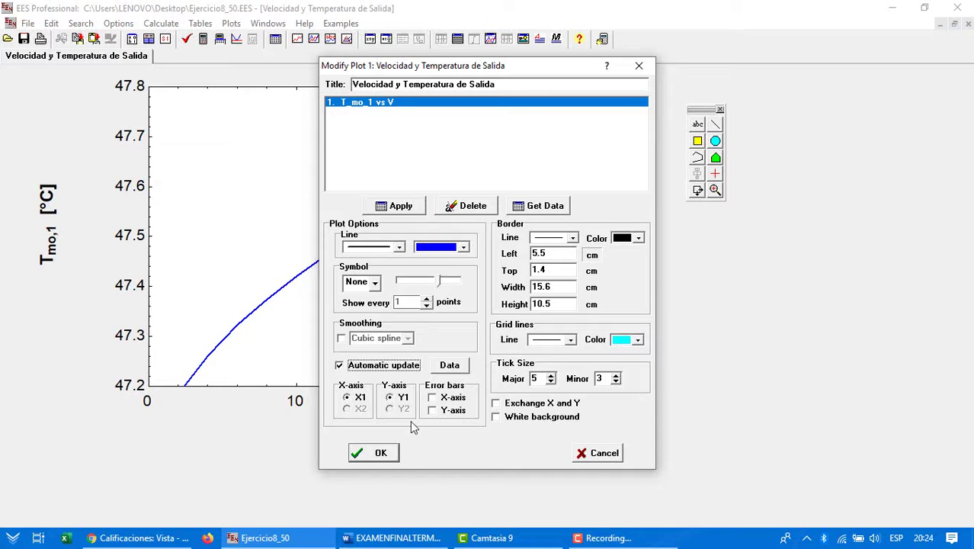
click(638, 66)
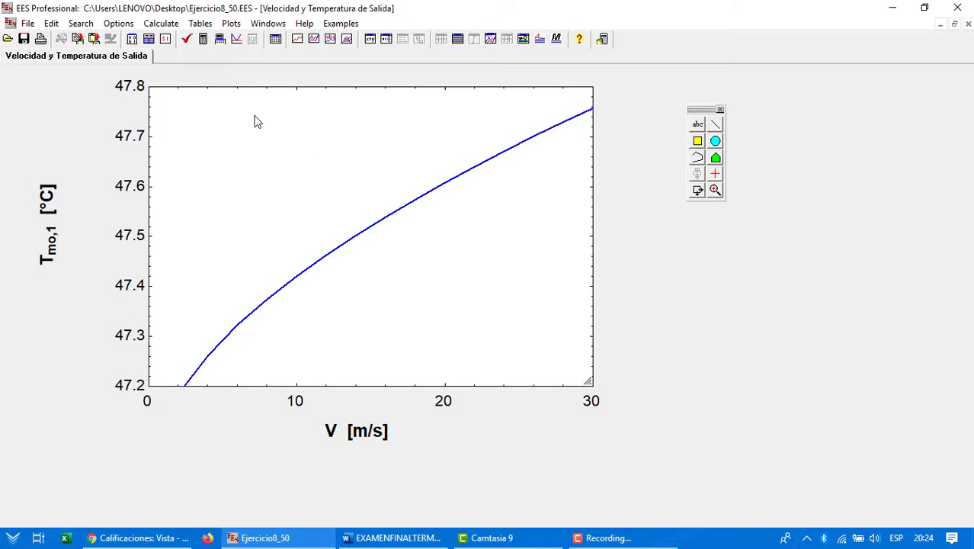
Bring up the Equations Window and switch from it to the Diagram Window
click(266, 23)
click(282, 39)
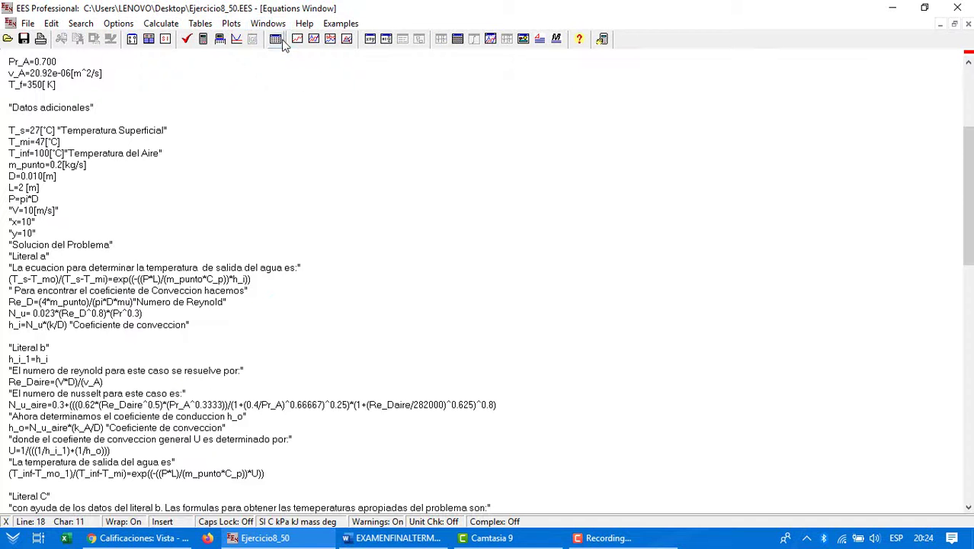
click(335, 24)
mouse_move(262, 24)
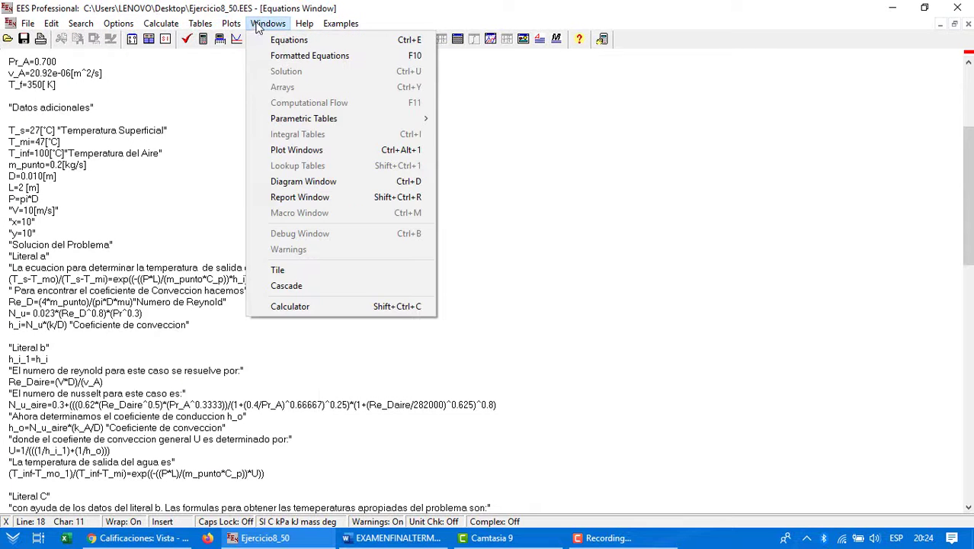
click(212, 112)
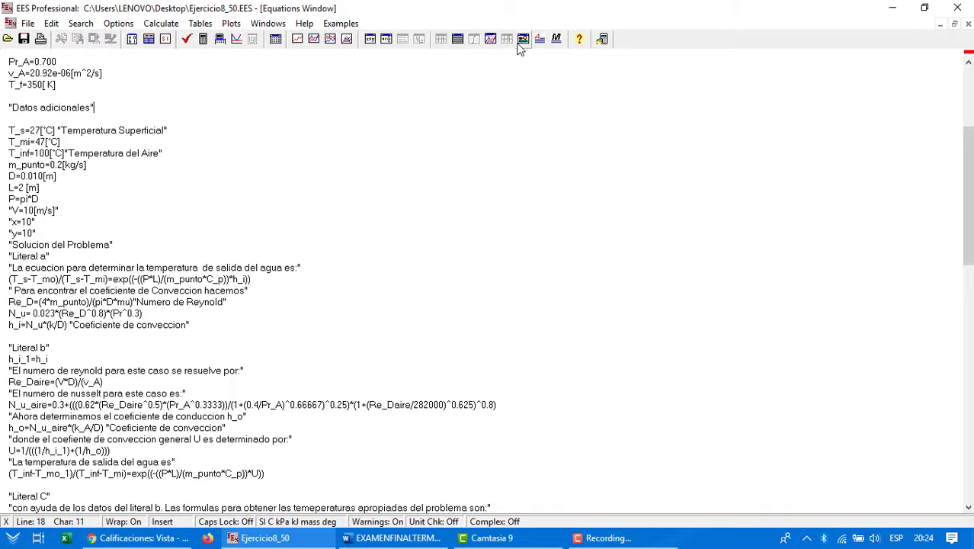
click(267, 24)
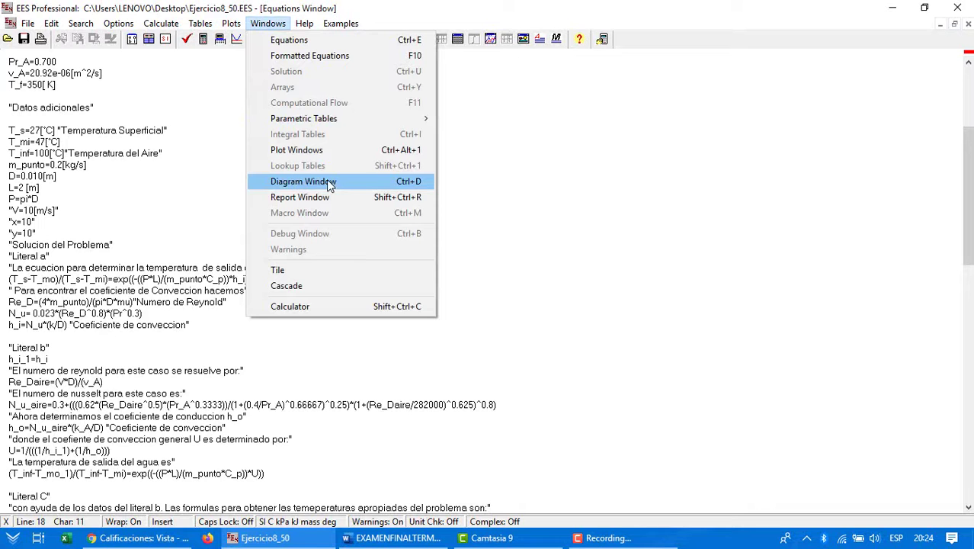
click(407, 183)
click(518, 363)
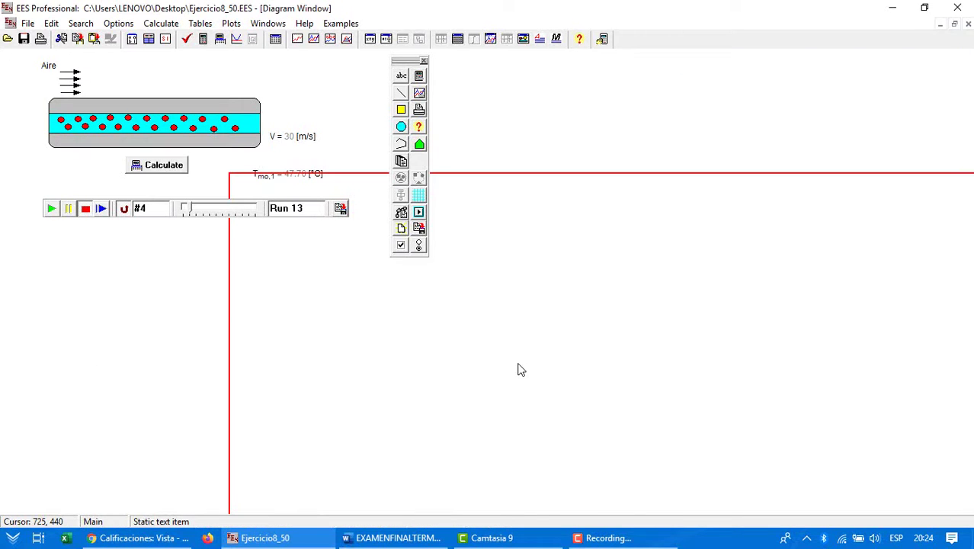
click(552, 217)
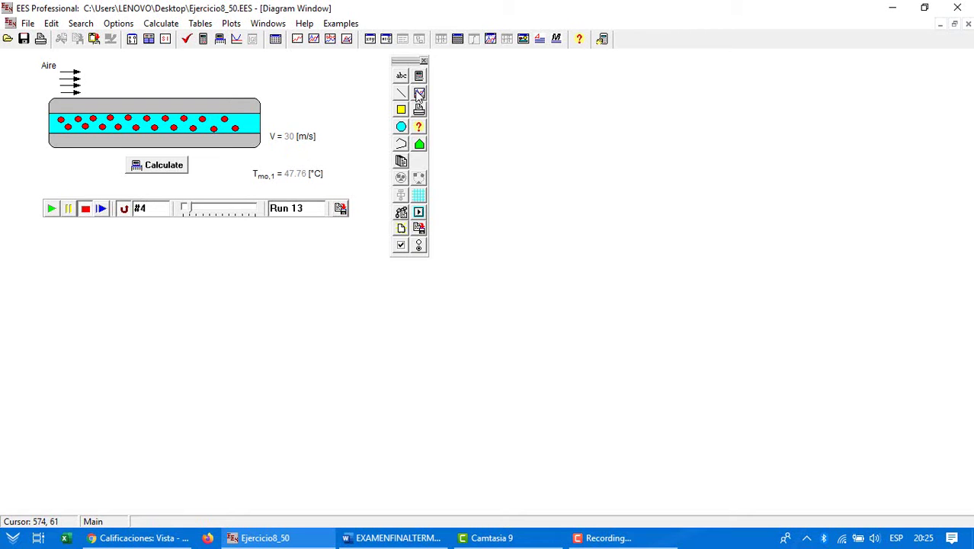
Draw a rectangle about 334 by 30 pixels beside the tube diagram and an ellipse about 286 by 44 pixels below it
click(401, 111)
drag(510, 80, 749, 101)
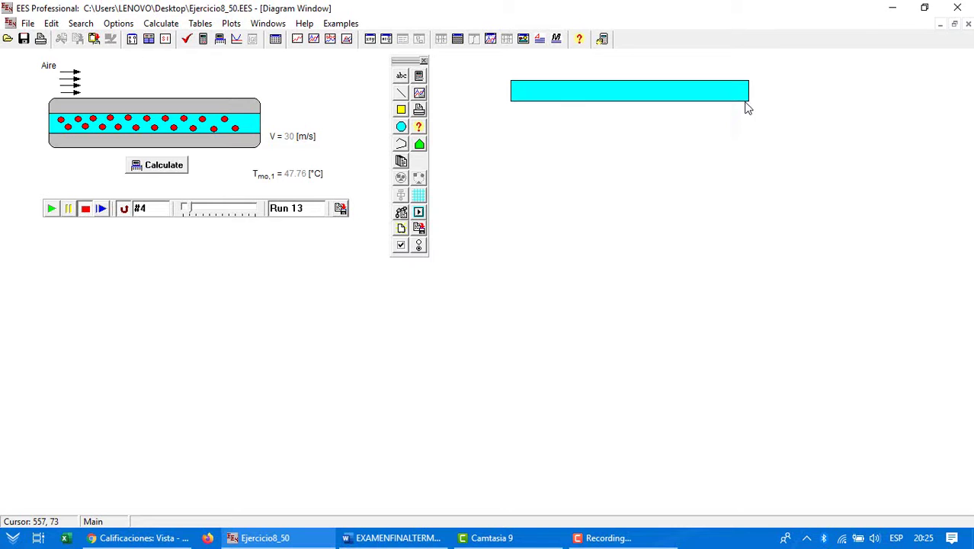
click(400, 126)
drag(520, 130, 724, 163)
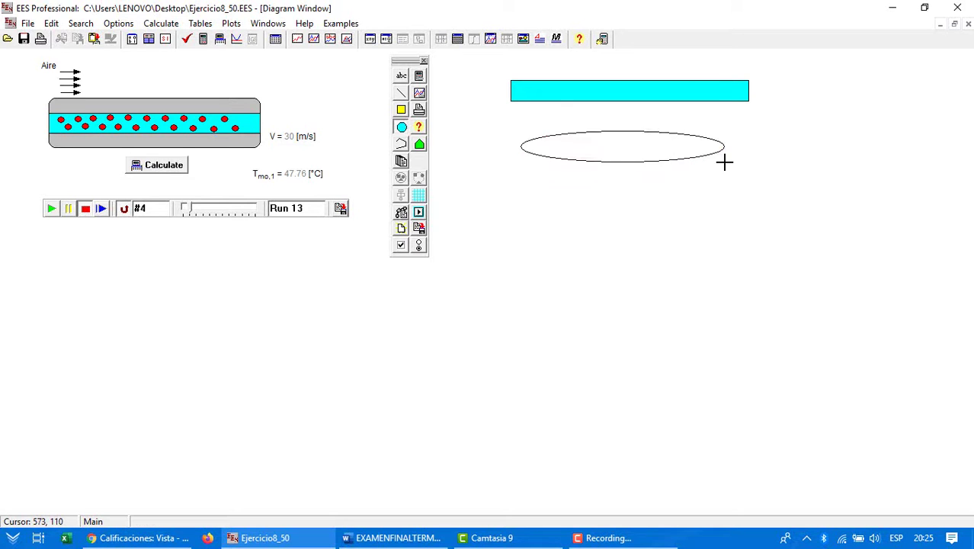
Sketch an open polyline of four segments below the ellipse and delete it
click(401, 146)
click(531, 222)
click(619, 245)
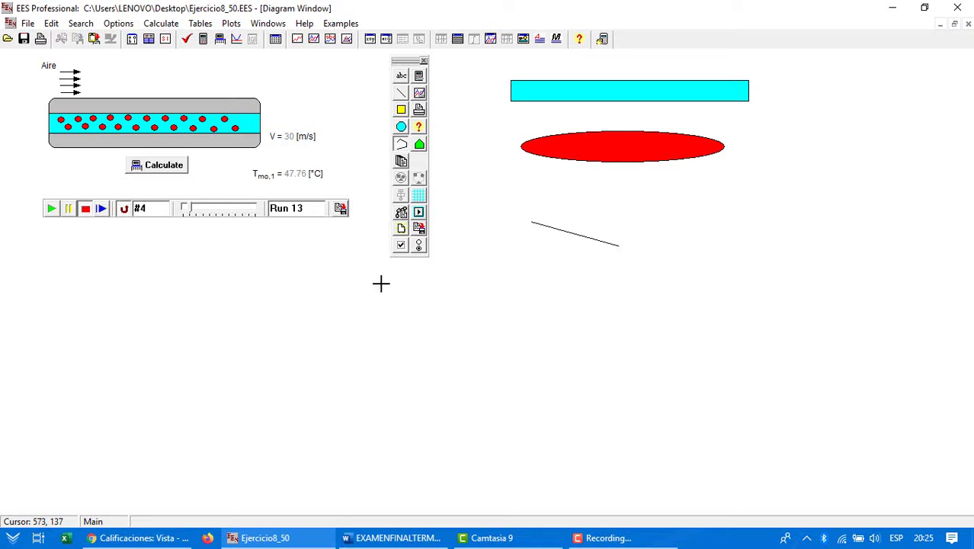
click(526, 327)
click(529, 223)
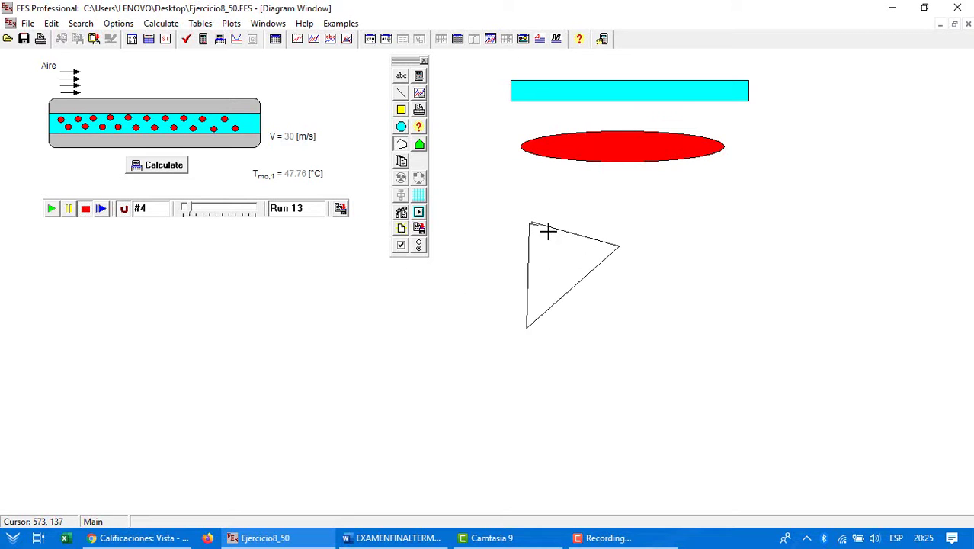
double_click(699, 287)
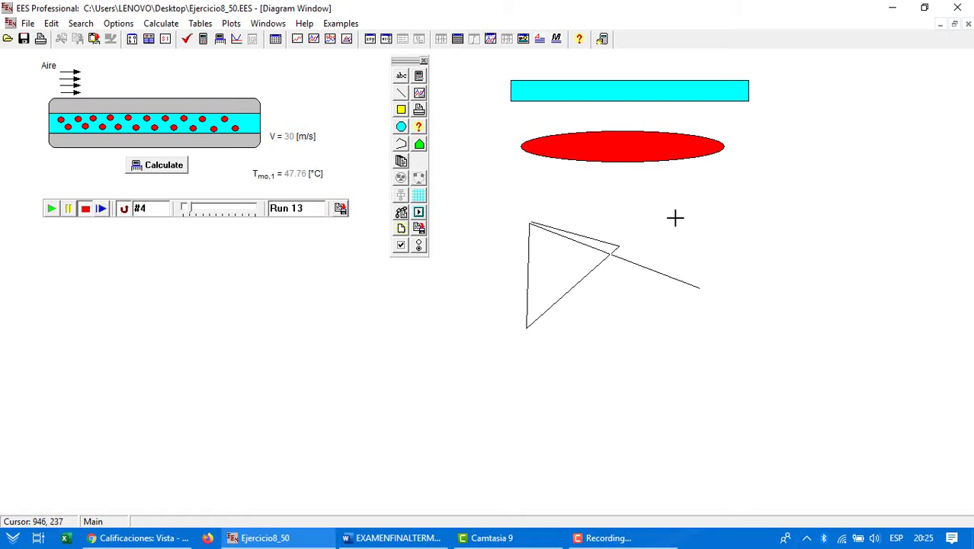
key(Delete)
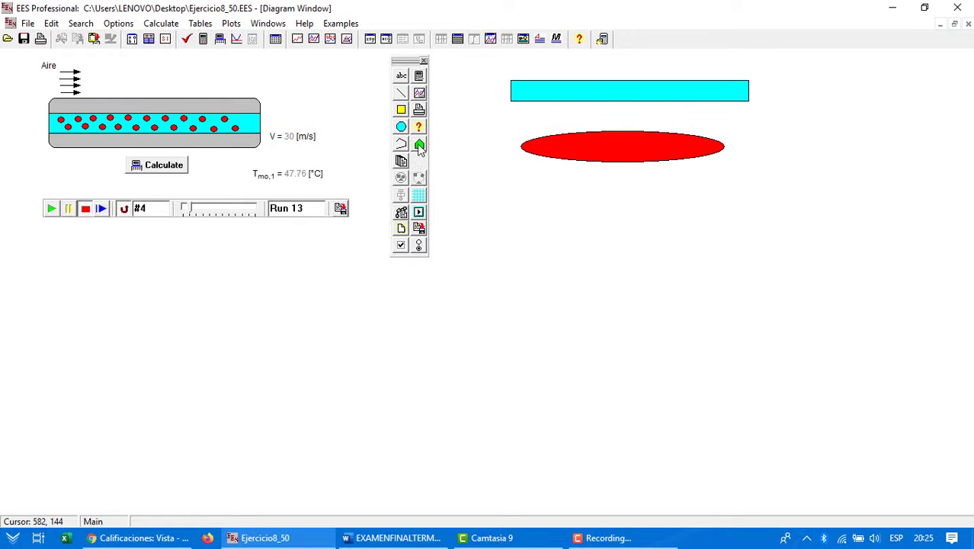
Open the cyan rectangle's characteristics, try rounding its corners, and return them to square
click(589, 97)
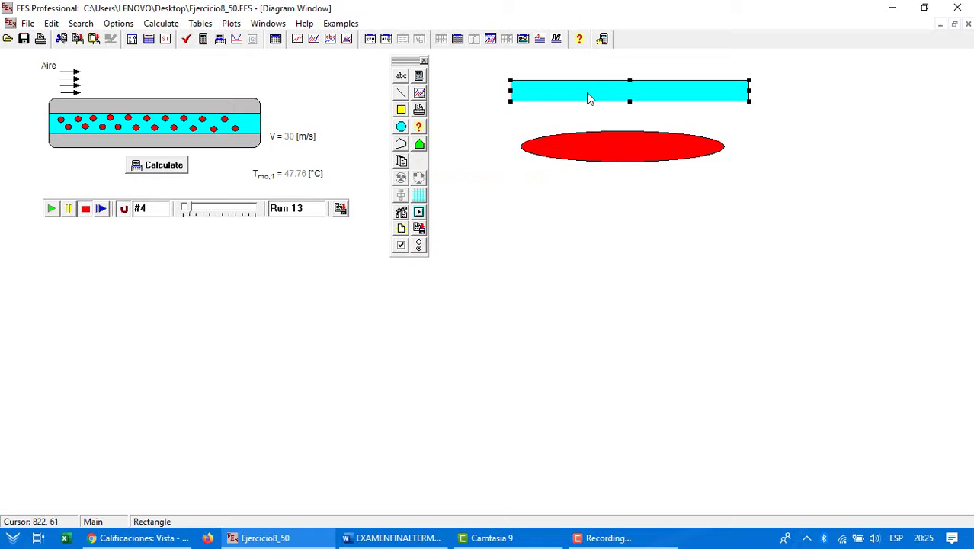
double_click(593, 92)
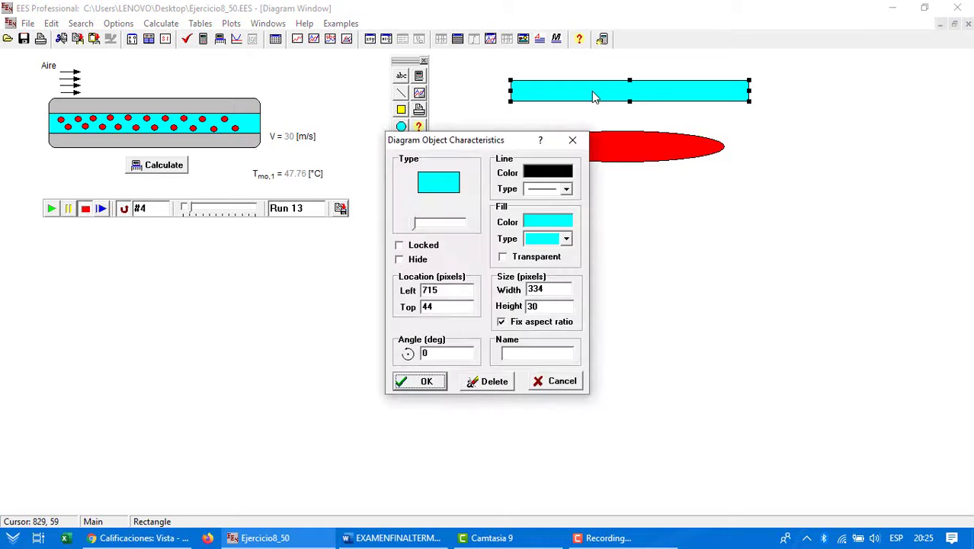
drag(493, 147, 598, 68)
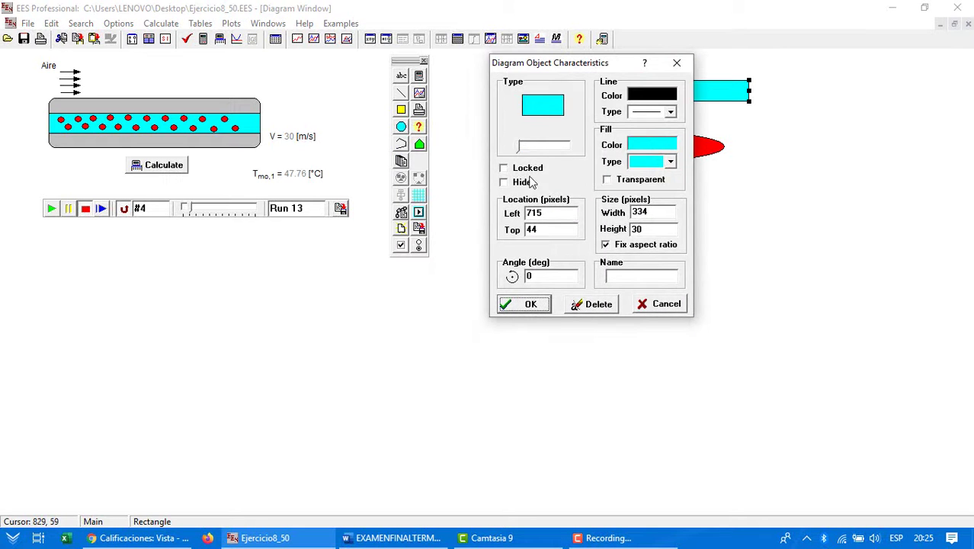
drag(519, 149, 583, 152)
drag(567, 152, 532, 155)
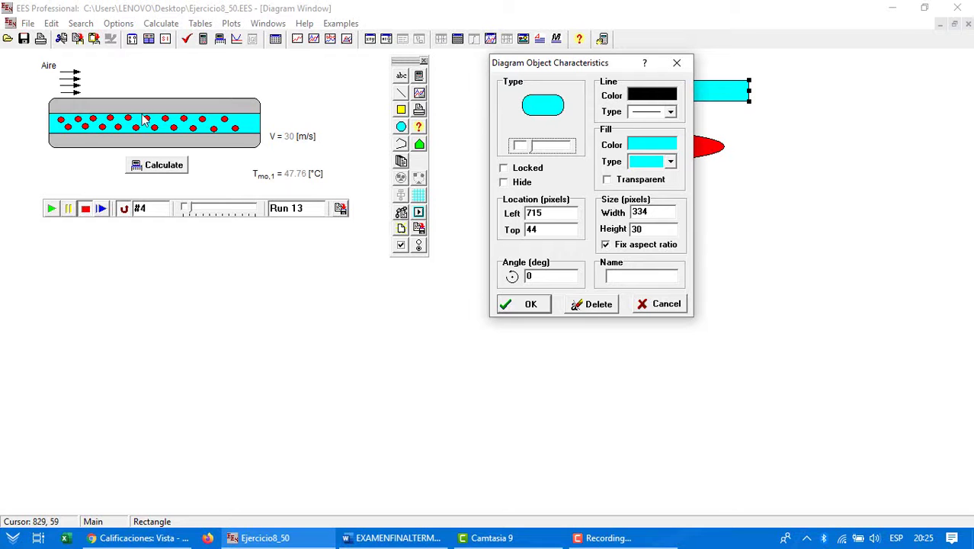
drag(535, 155, 519, 152)
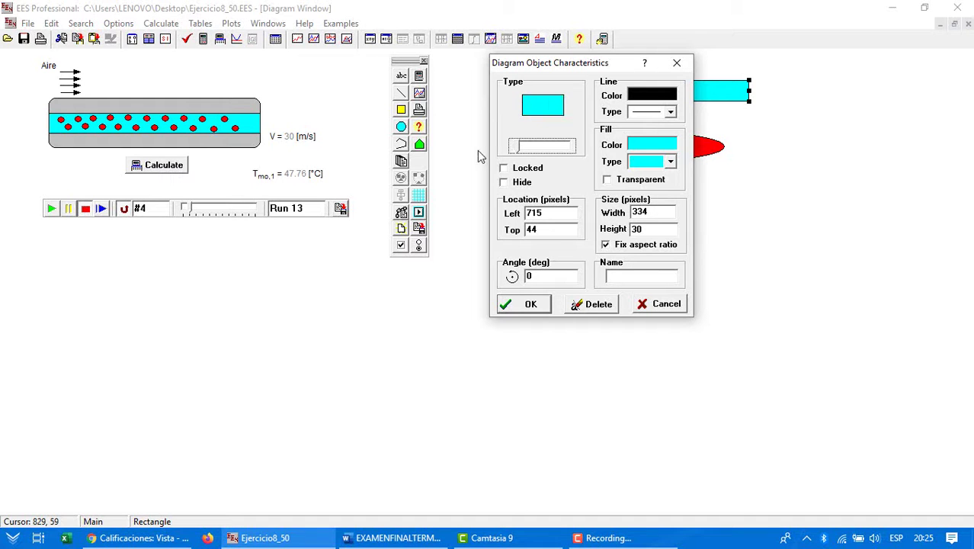
Set the rectangle's fill colour to red
click(663, 150)
click(421, 162)
click(434, 324)
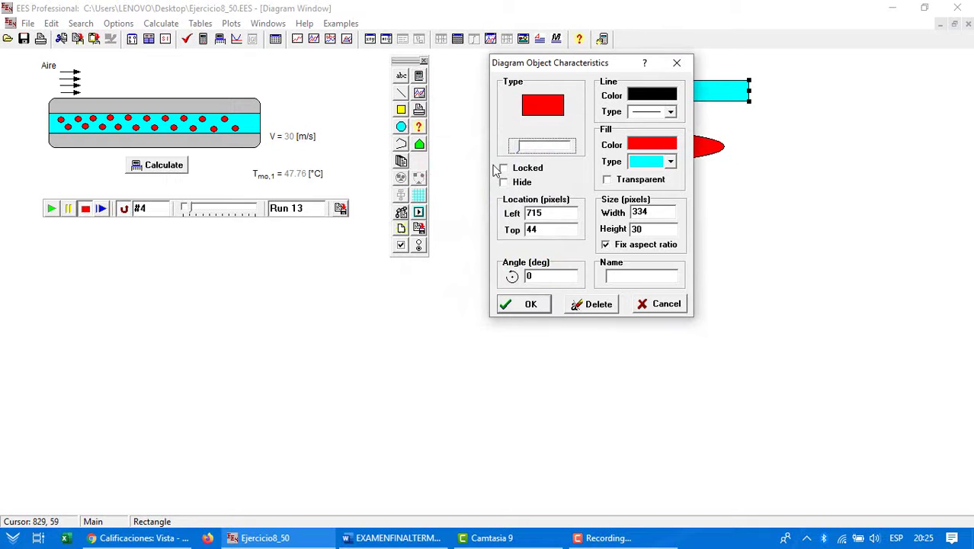
Set the rectangle's width to 20 pixels and, with the aspect ratio unfixed, its height to 25 pixels
click(575, 214)
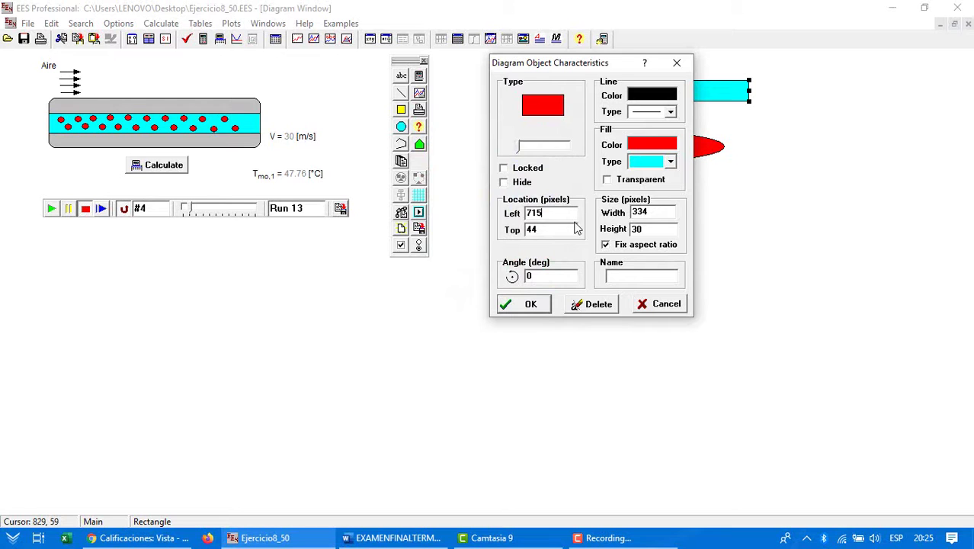
drag(568, 213, 517, 233)
drag(666, 214, 630, 213)
text(20)
click(636, 229)
click(606, 245)
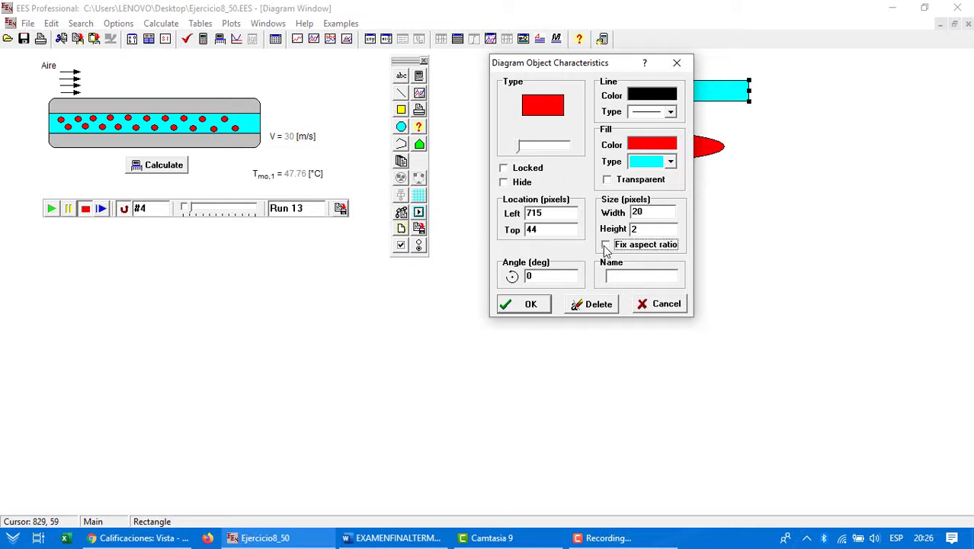
click(642, 228)
text(25)
drag(653, 211, 613, 212)
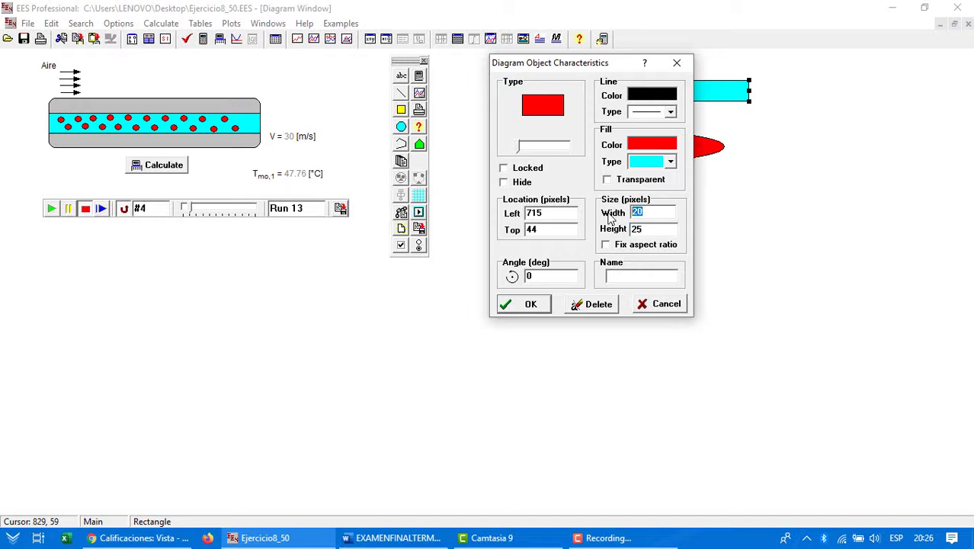
text(20)
Make the rectangle a 20 by 20 pixel square with the aspect ratio unfixed, name it CT, and apply the characteristics
click(605, 245)
drag(650, 212, 616, 218)
text(202)
key(BackSpace)
click(606, 244)
click(642, 228)
text(CT)
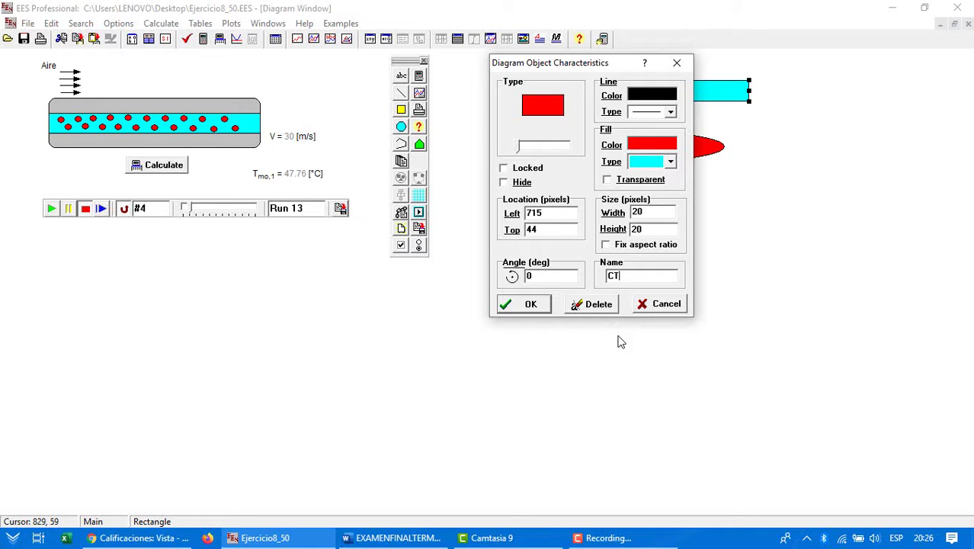
click(531, 304)
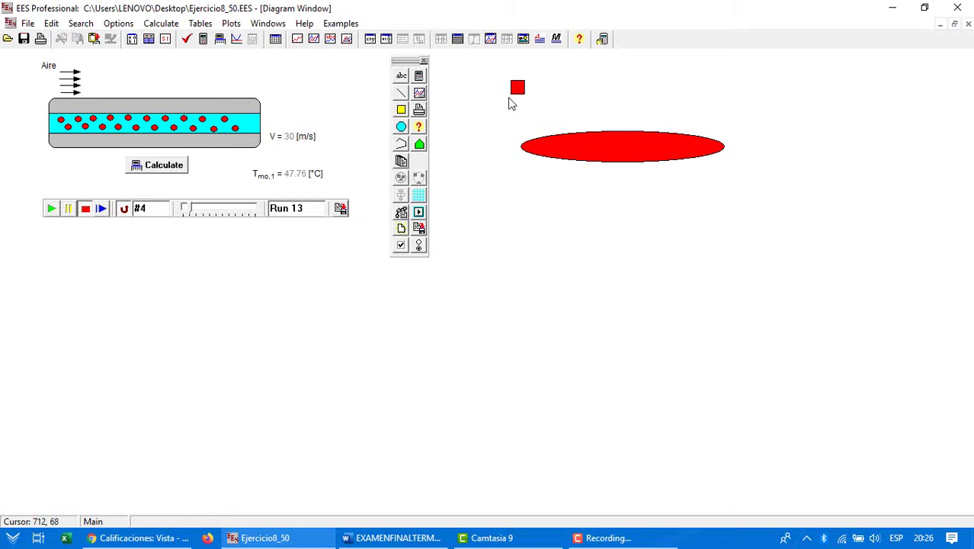
Examine the red ellipse's characteristics, including its name field, and close them without changes
click(577, 152)
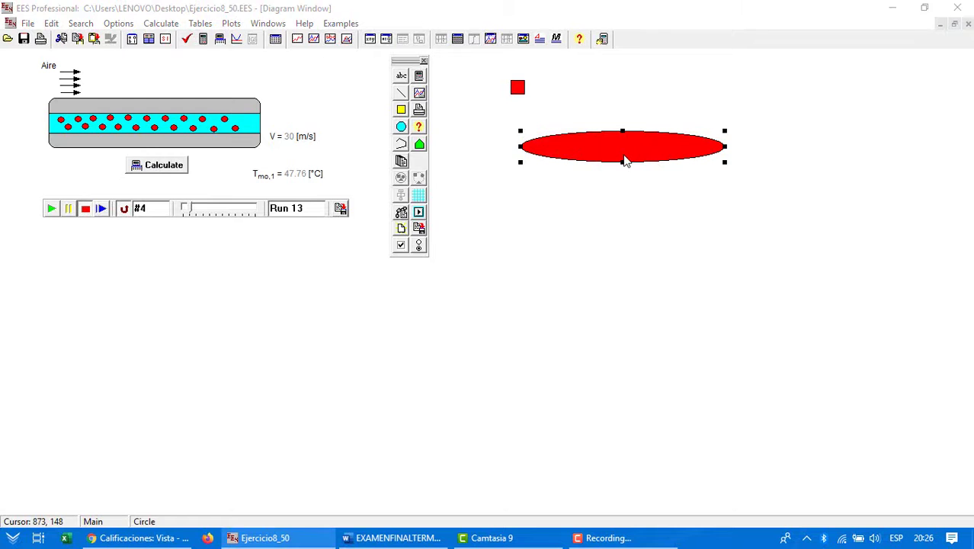
double_click(624, 158)
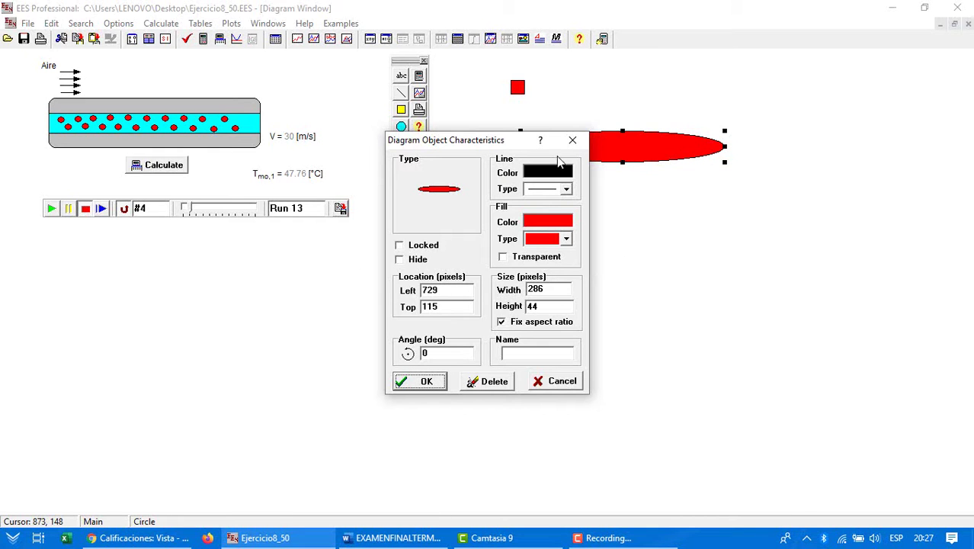
click(527, 354)
click(572, 139)
Delete the small red square and the red ellipse from the diagram
drag(645, 211, 507, 74)
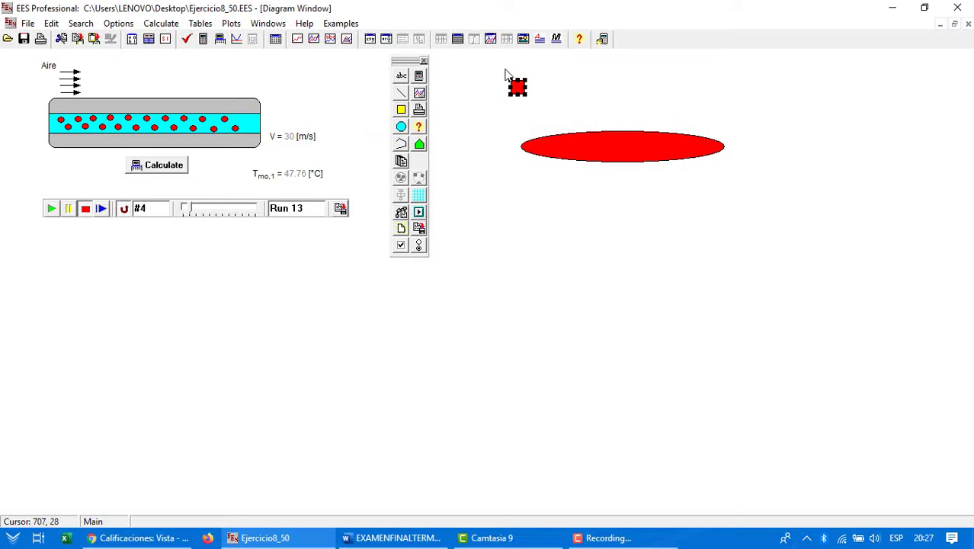
key(Delete)
click(591, 151)
key(Delete)
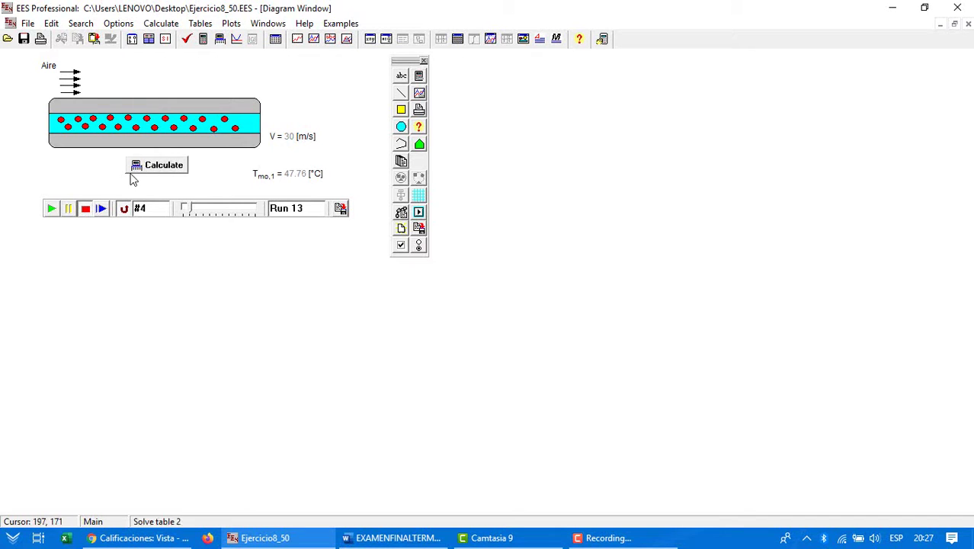
click(420, 77)
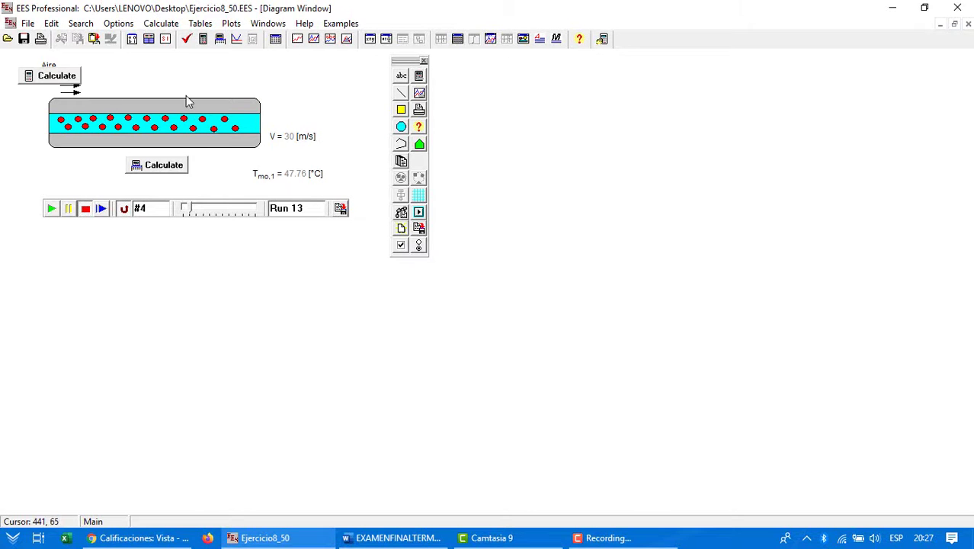
click(576, 129)
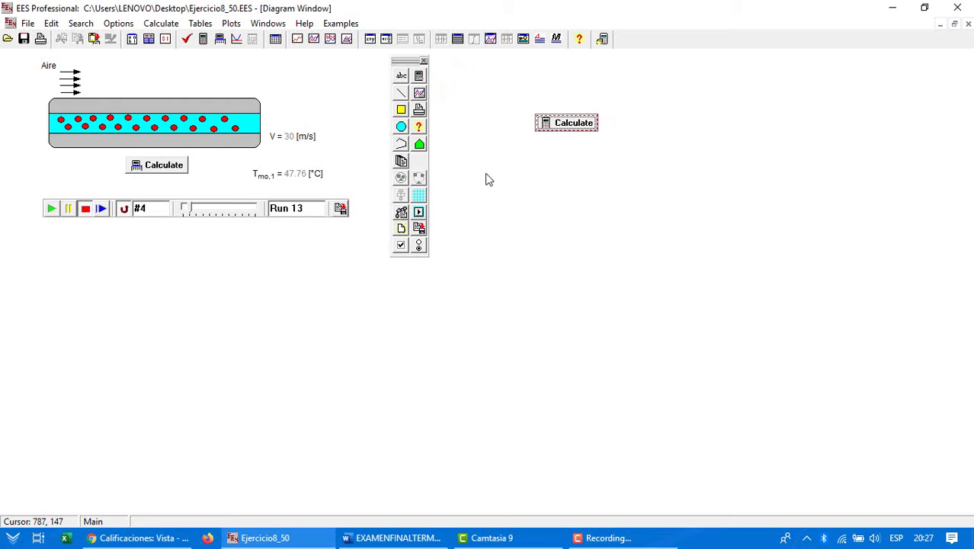
key(Delete)
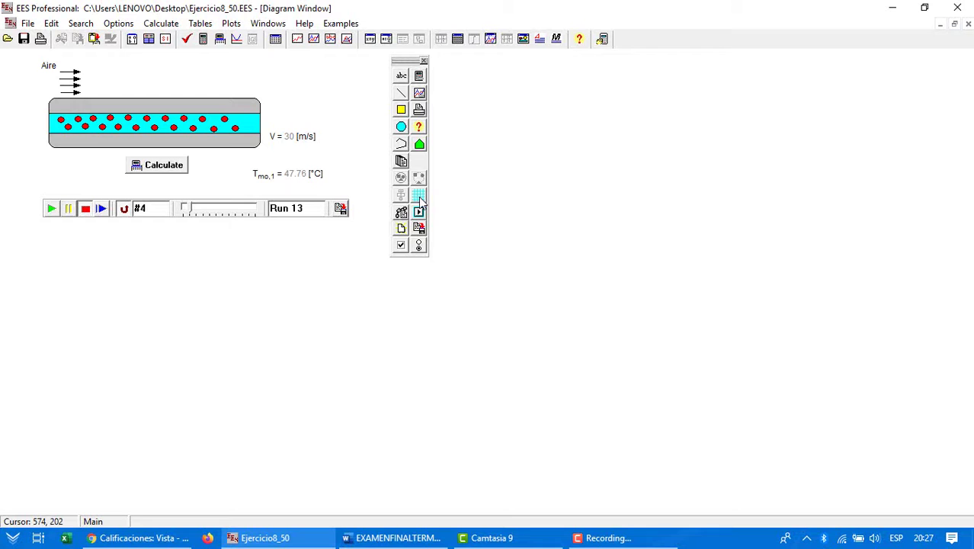
Delete the existing animation control bar and the Calculate button for Table 2 from the diagram
click(235, 216)
drag(340, 208, 481, 114)
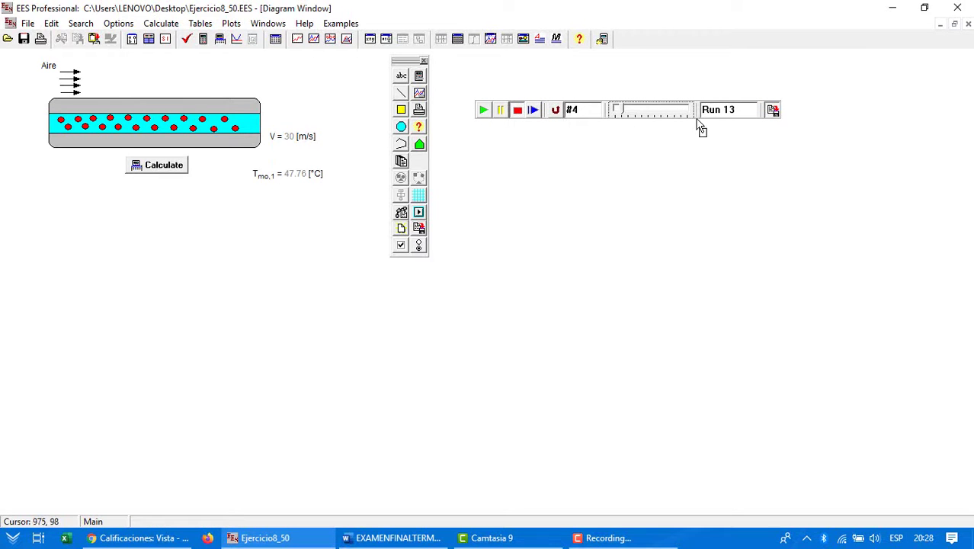
double_click(760, 107)
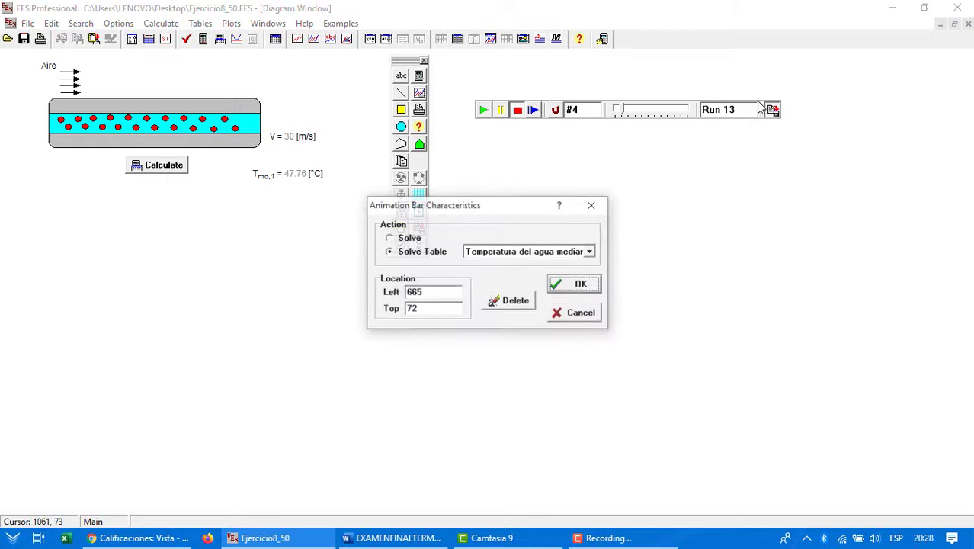
click(505, 307)
double_click(184, 173)
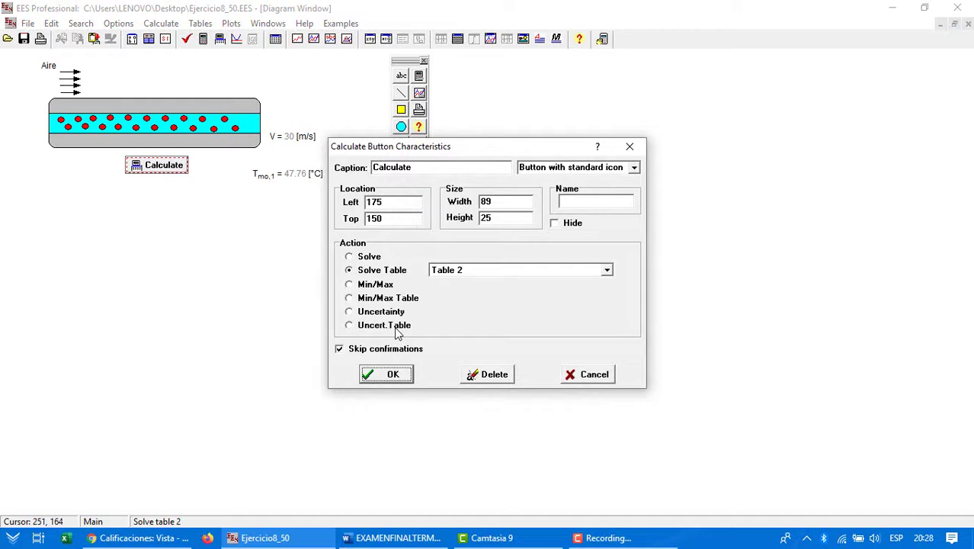
click(507, 374)
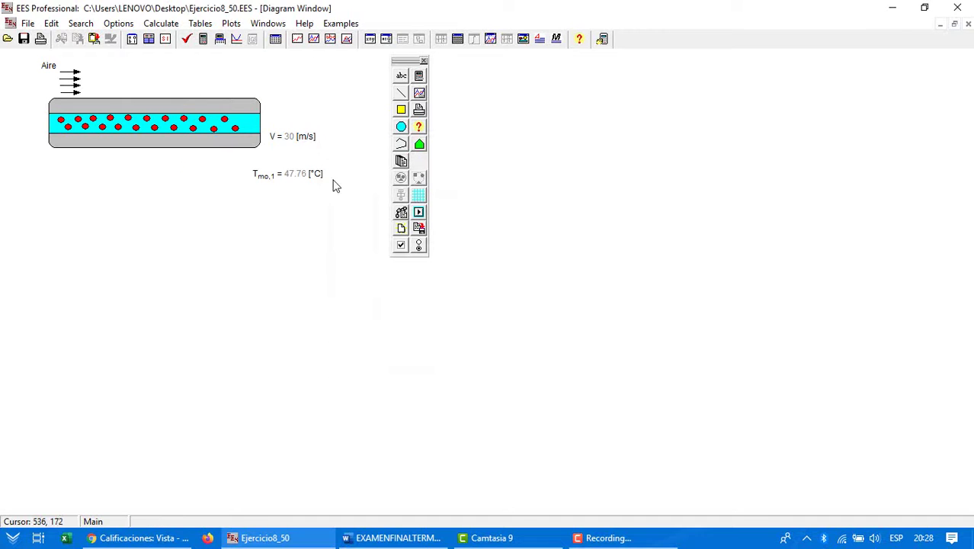
click(418, 76)
click(485, 245)
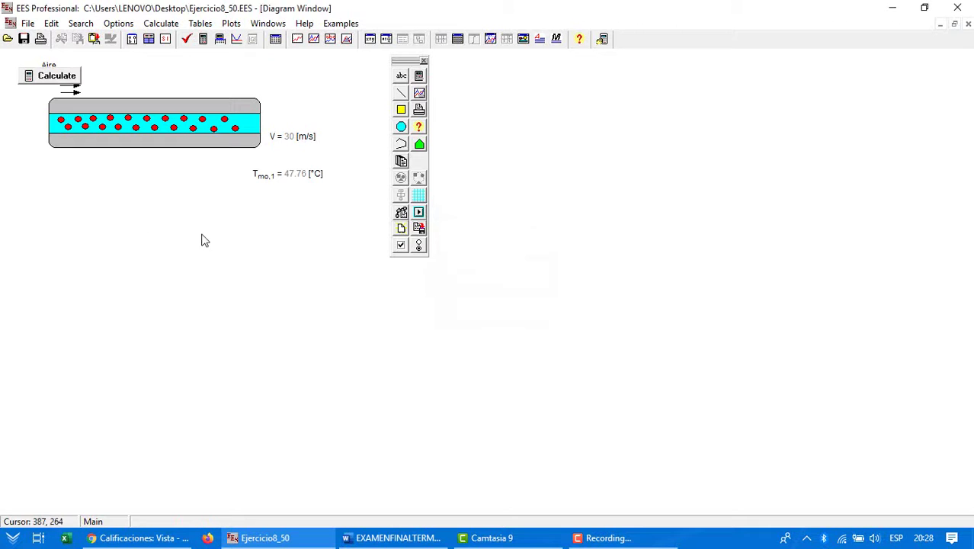
double_click(66, 76)
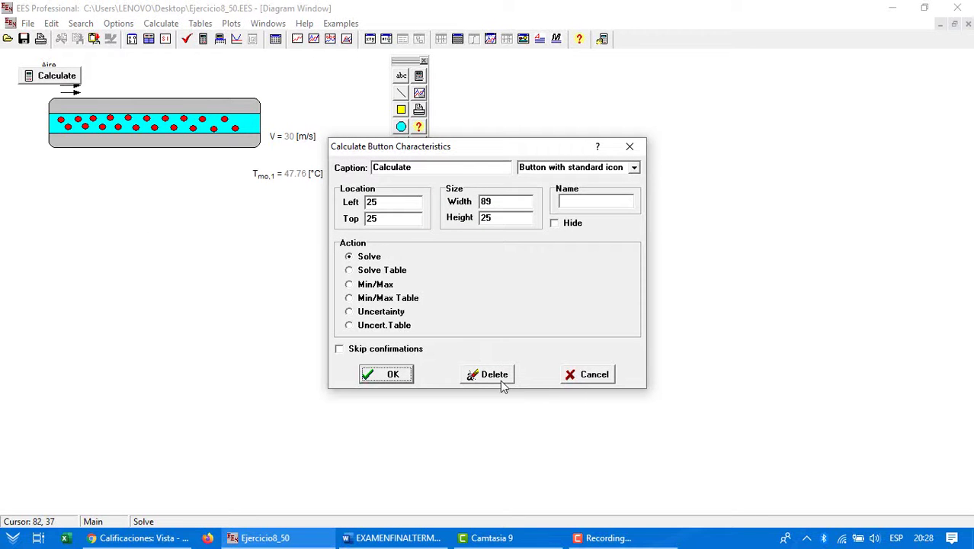
click(488, 373)
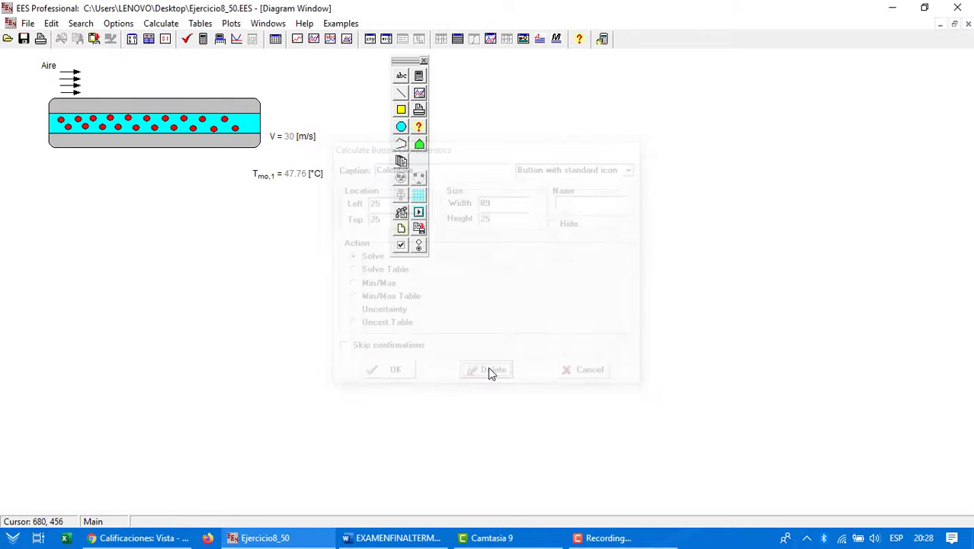
Add a calculation button and place it below the pipe drawing, at about left 203 and top 207 pixels
click(420, 74)
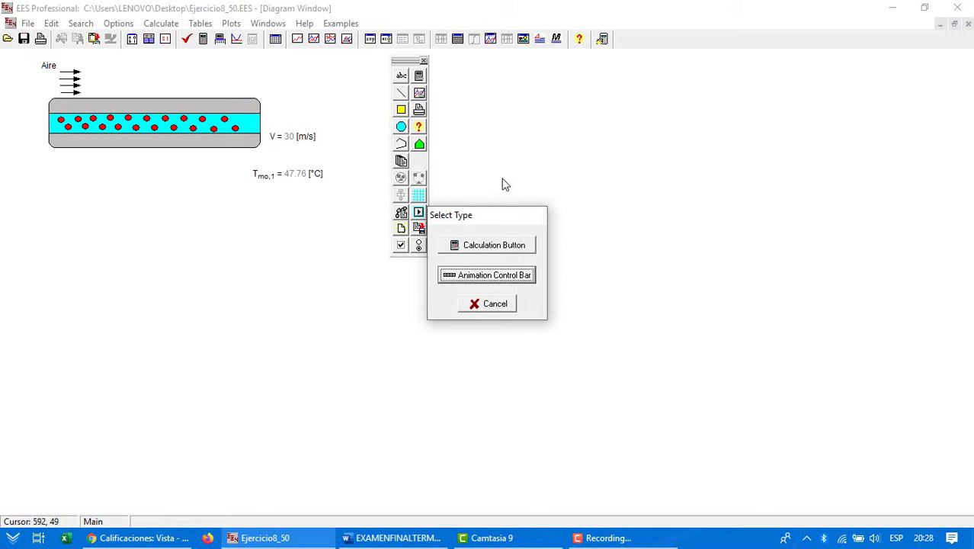
click(495, 247)
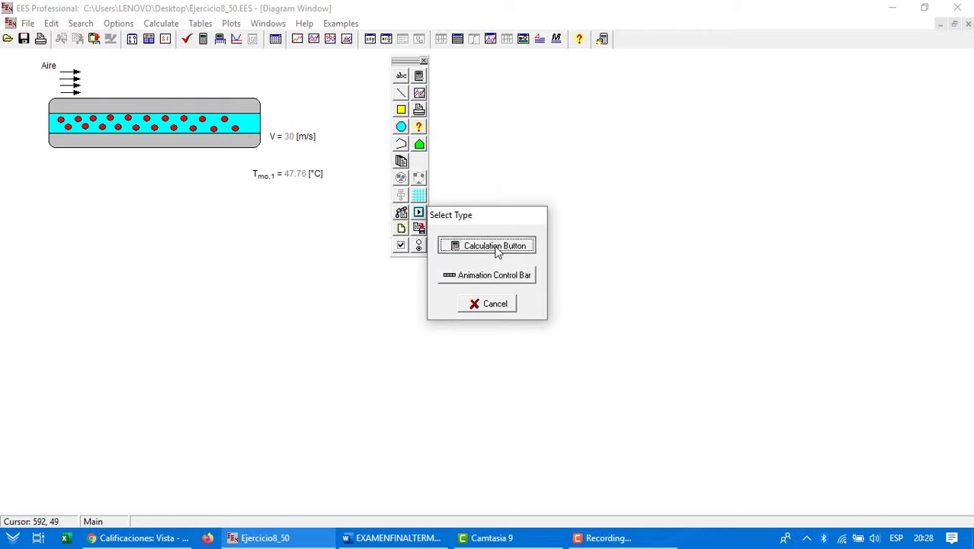
drag(31, 76, 157, 207)
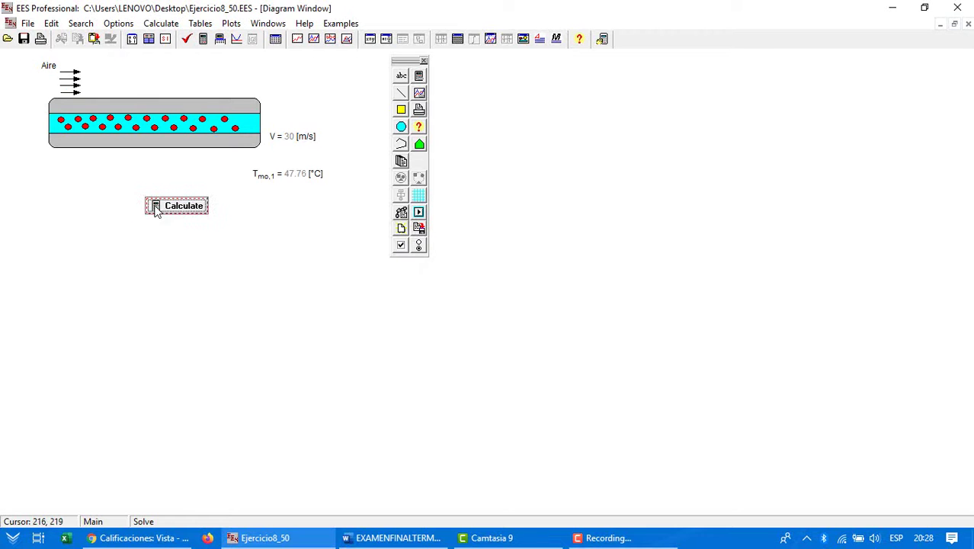
Try to set the Calculate button's action to Solve Table, choosing Table 2 and after that the "Temperatura del agua" table
double_click(181, 216)
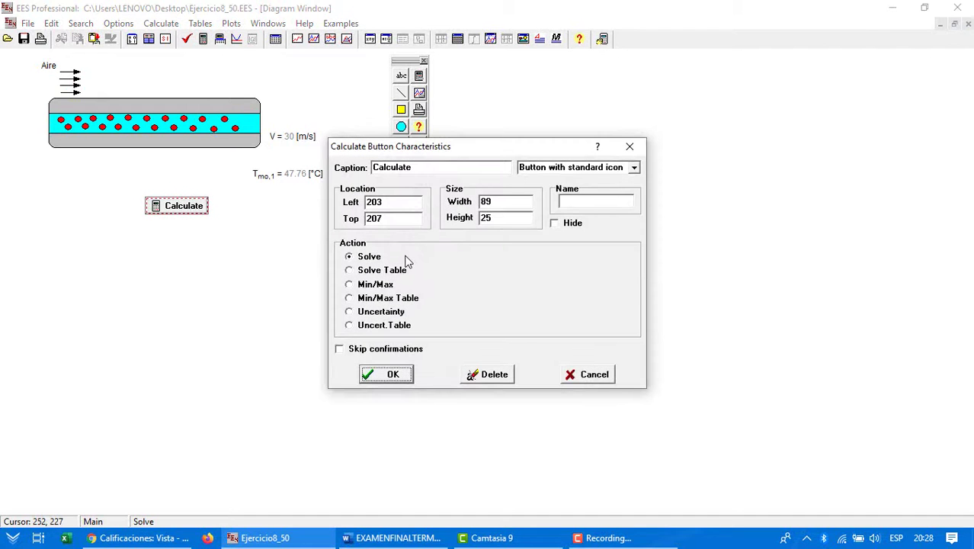
click(355, 271)
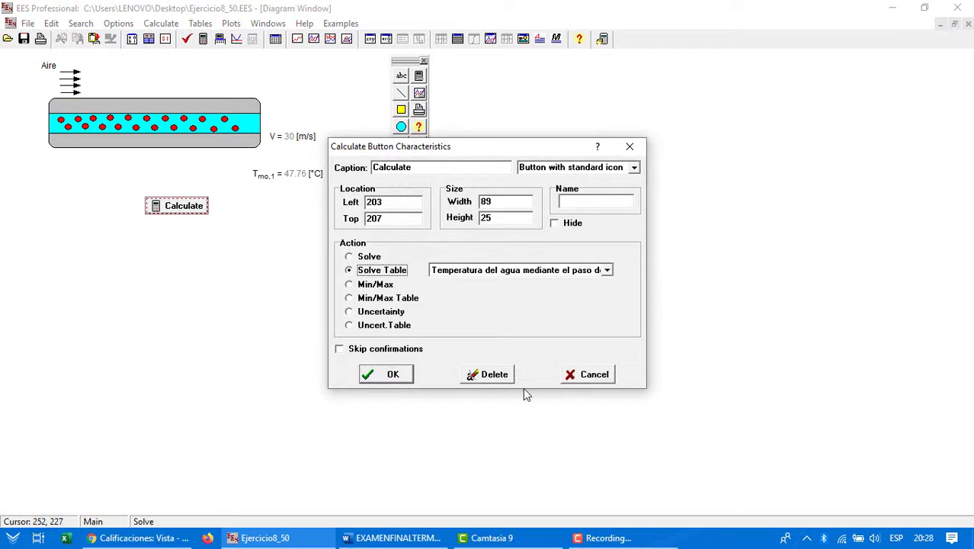
click(520, 271)
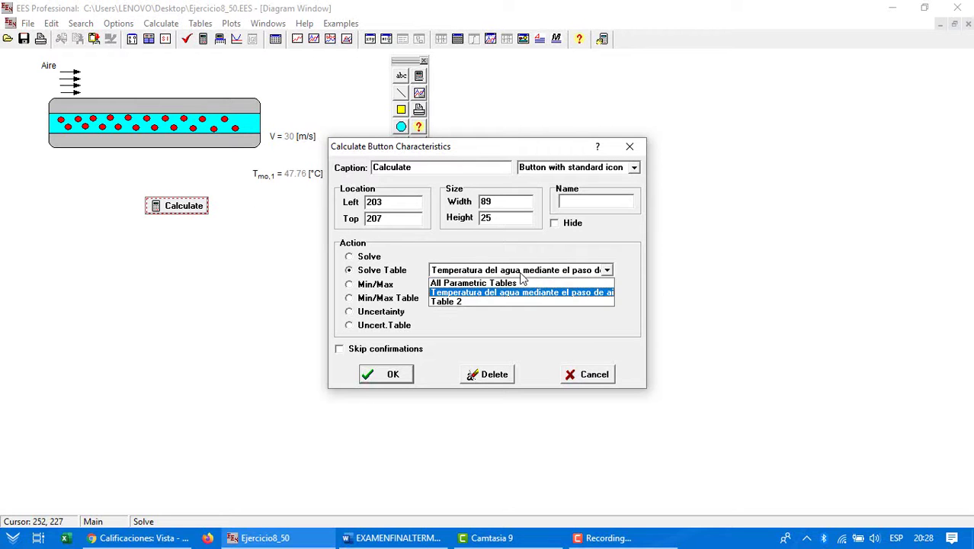
click(446, 302)
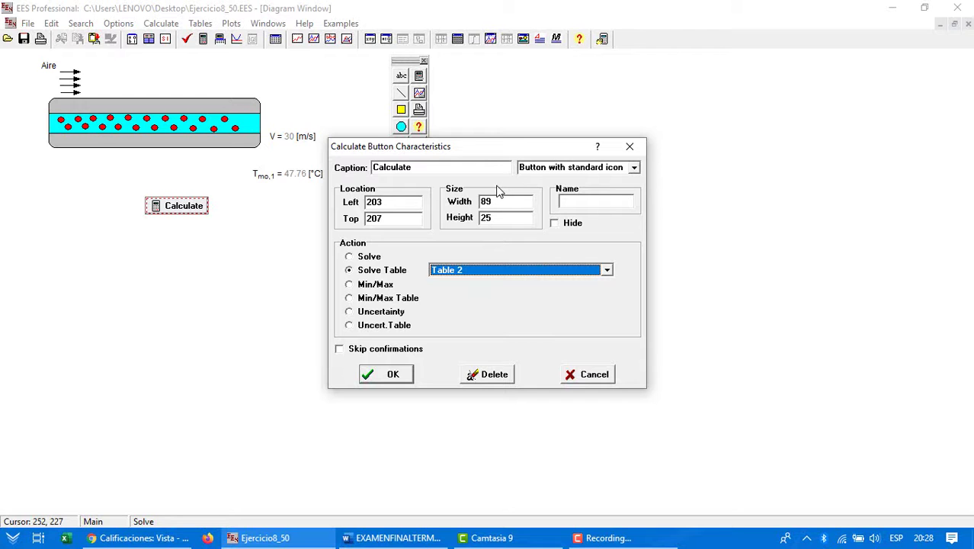
click(492, 272)
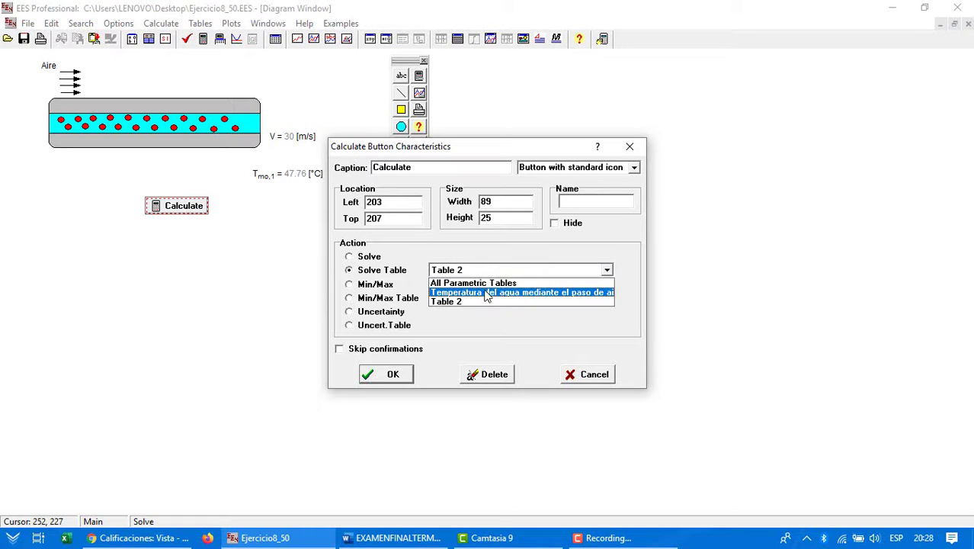
click(484, 289)
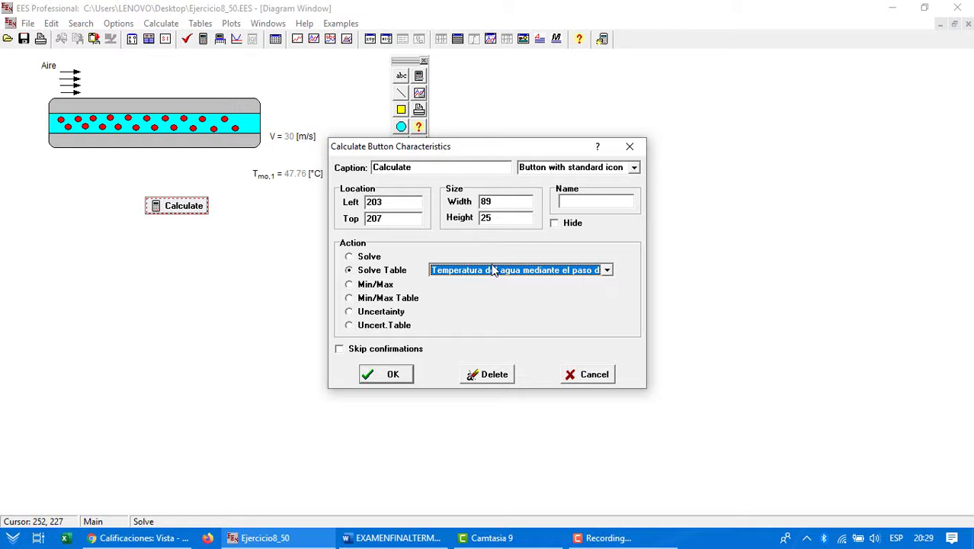
click(629, 146)
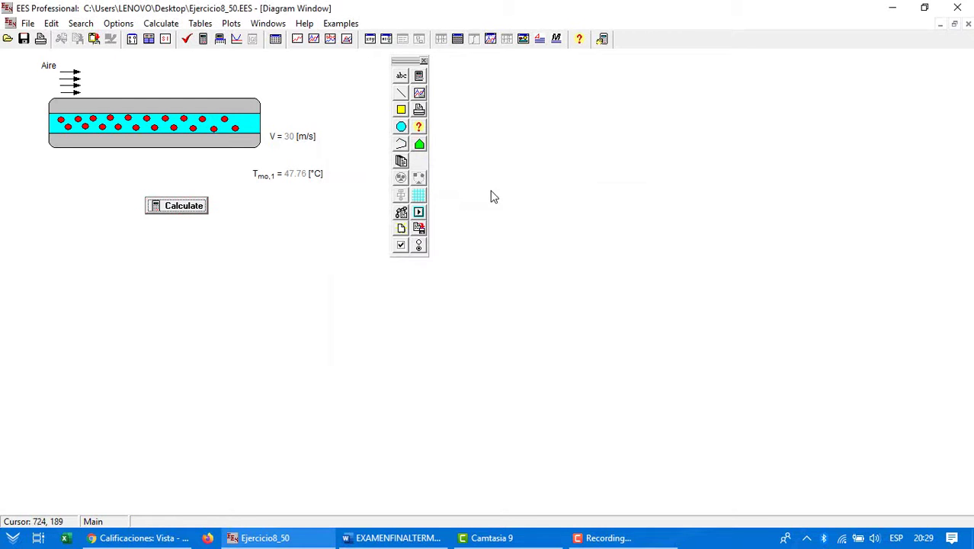
Add an animation control bar and place it in the empty diagram area, at about left 826 and top 69 pixels
click(419, 76)
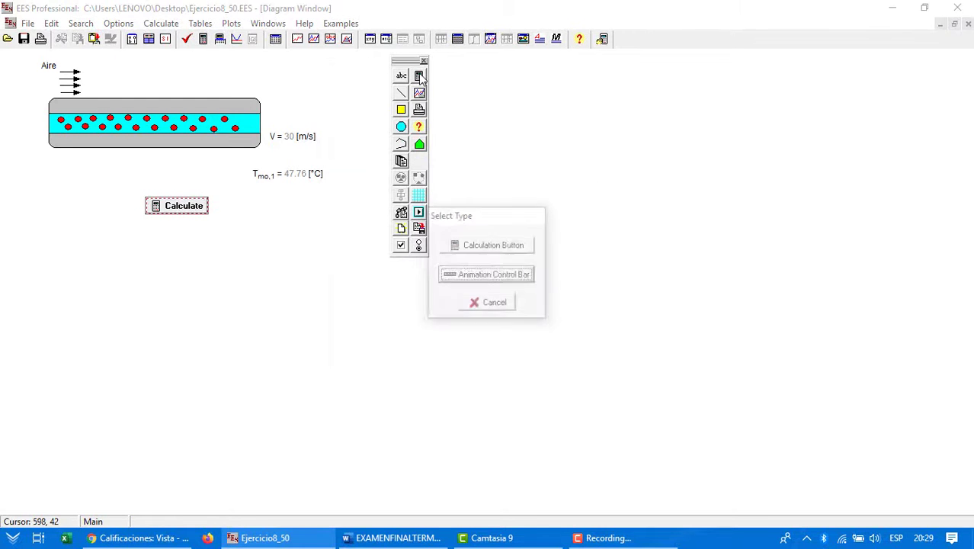
click(494, 278)
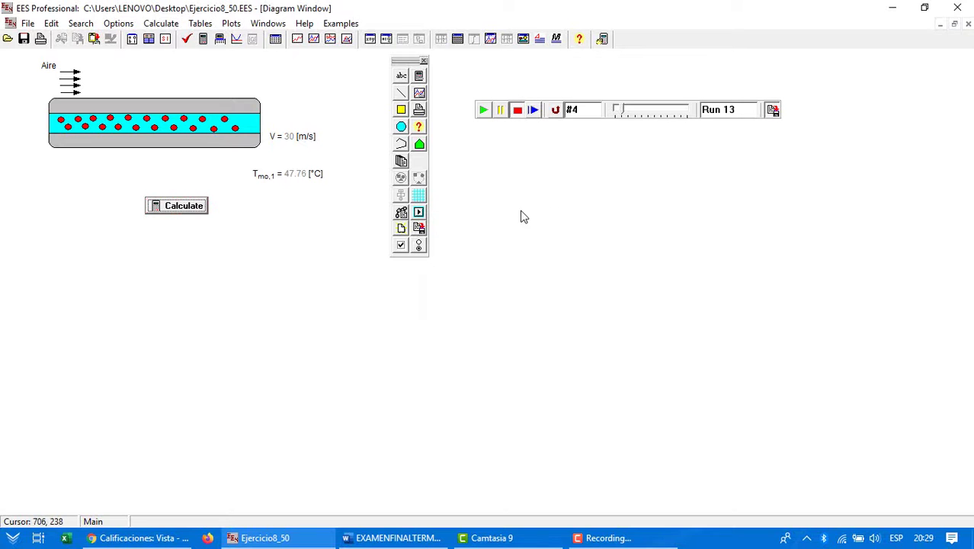
drag(654, 116, 526, 289)
click(584, 109)
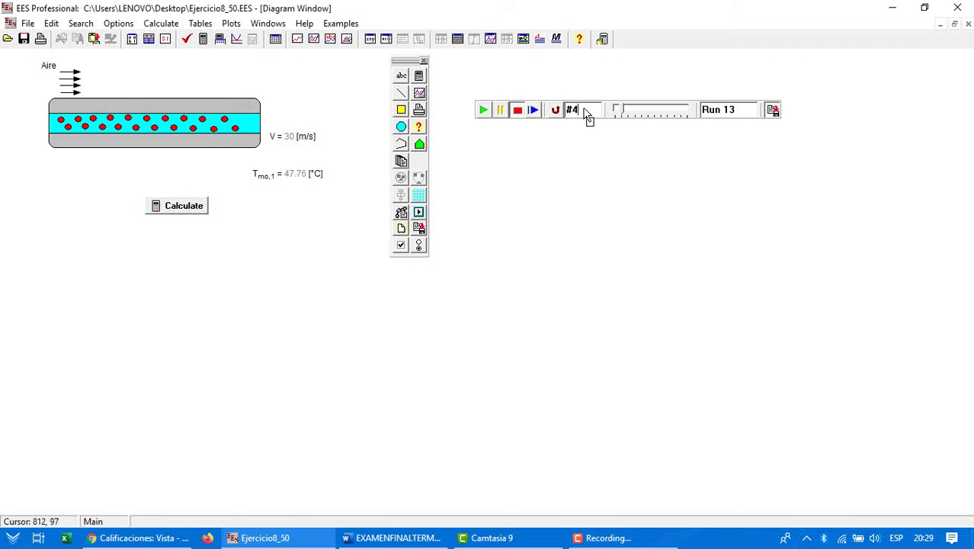
drag(588, 116, 630, 113)
click(733, 114)
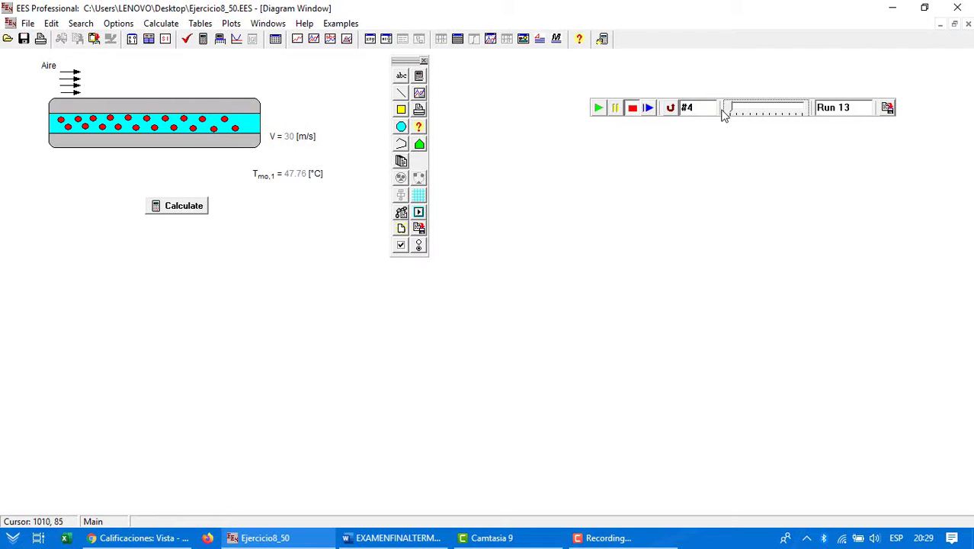
Examine the animation bar's Solve and Solve Table actions and its selectable parametric tables, and close the characteristics without applying
double_click(724, 113)
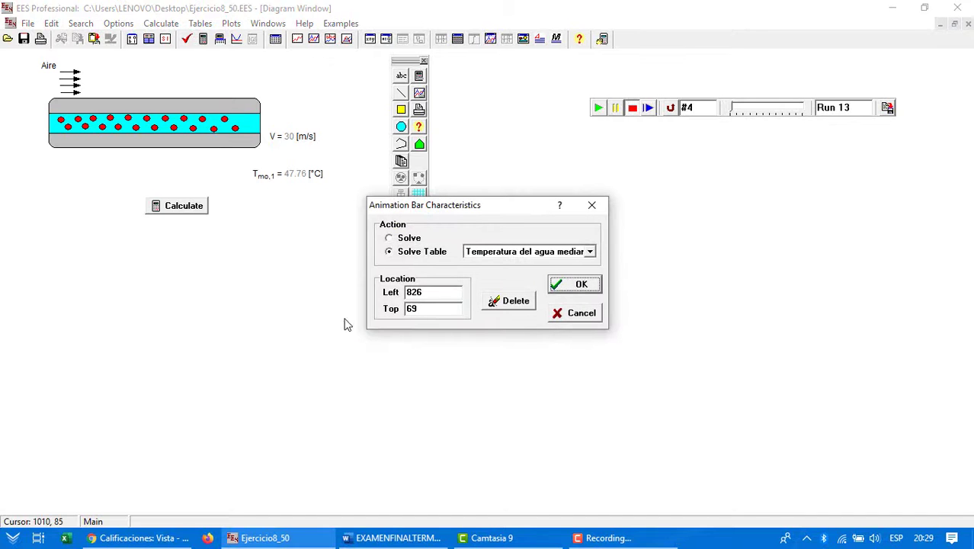
click(411, 240)
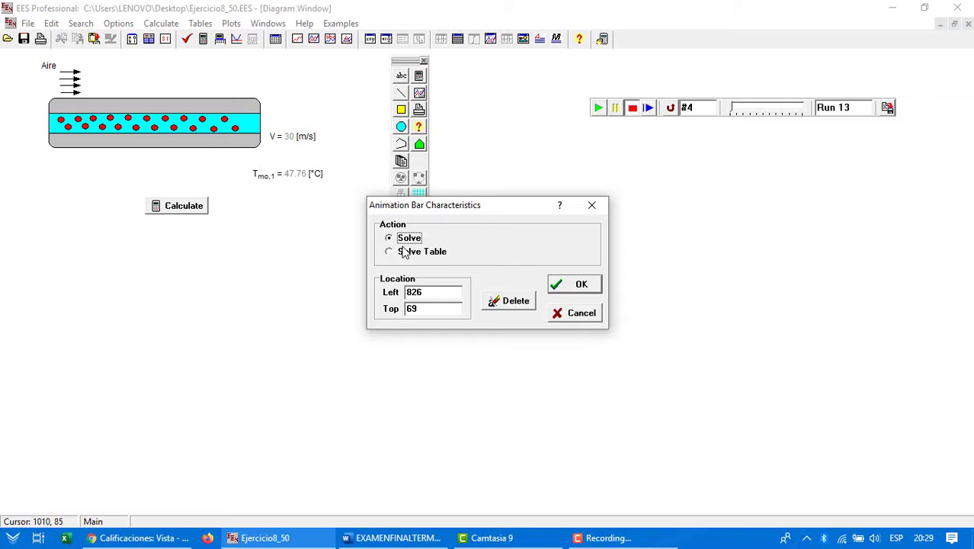
click(405, 252)
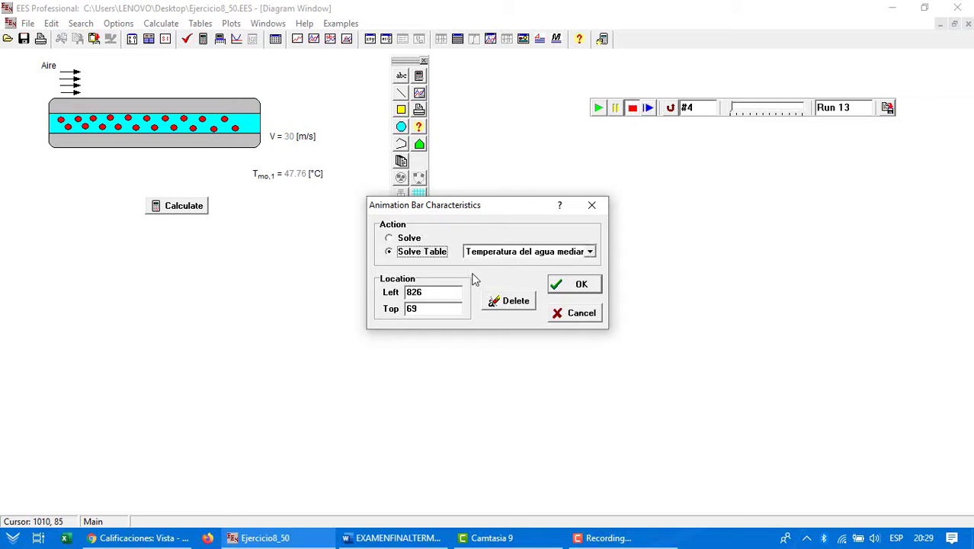
click(484, 253)
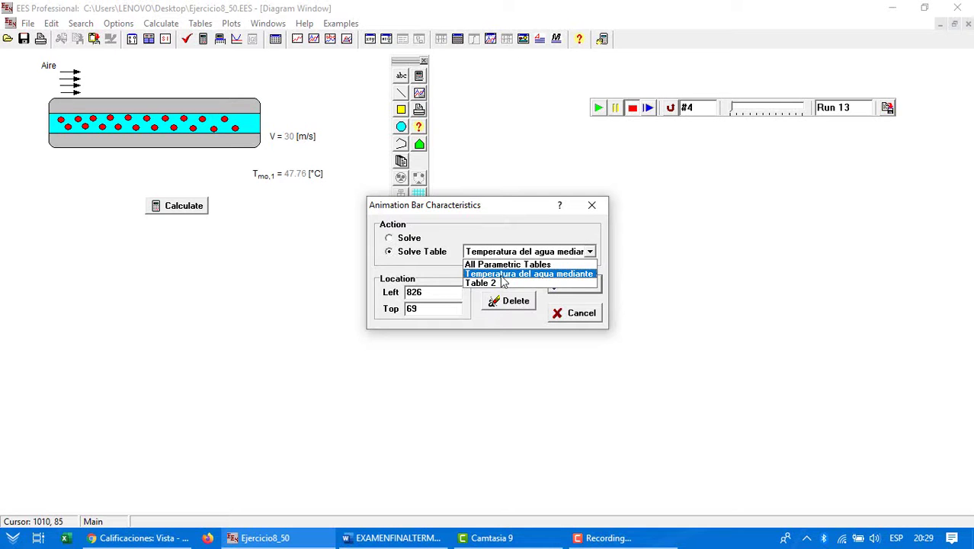
click(500, 274)
drag(517, 211, 228, 313)
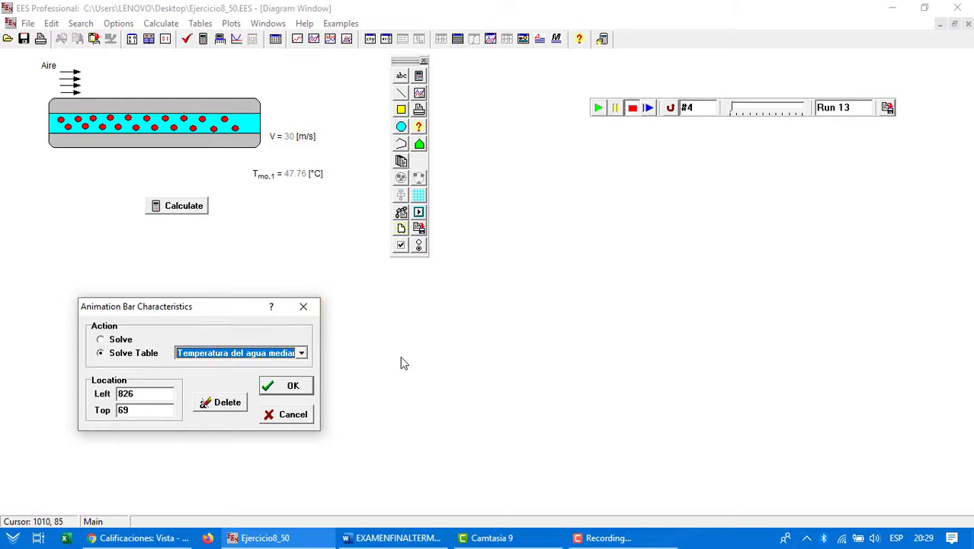
click(303, 306)
Set the Calculate button's action to Solve Table with Table 2 and enable skipping confirmations
double_click(193, 213)
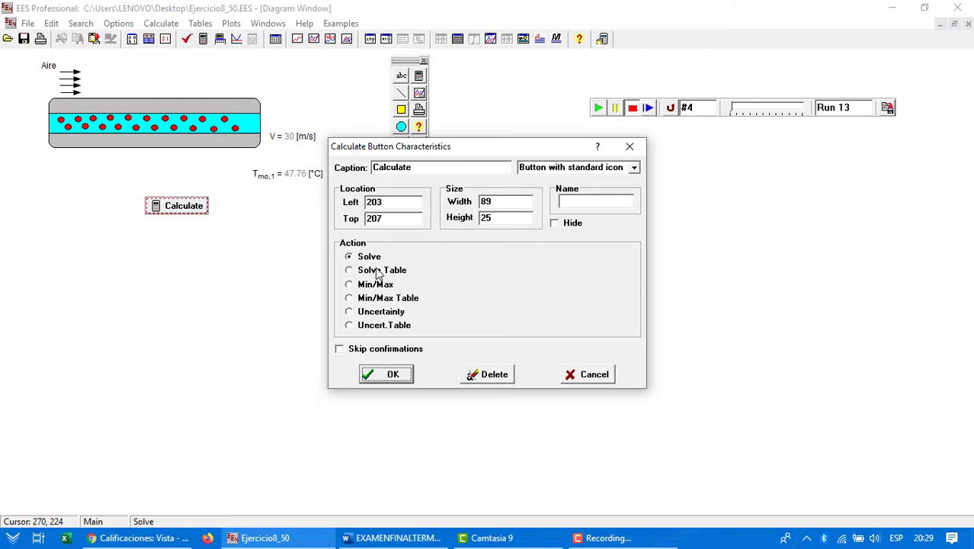
click(377, 271)
click(551, 272)
click(454, 303)
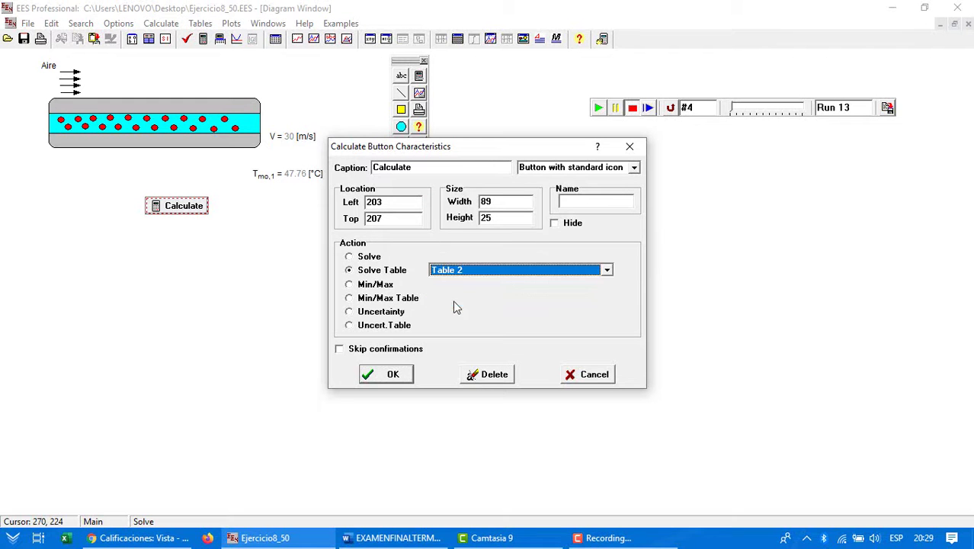
click(409, 368)
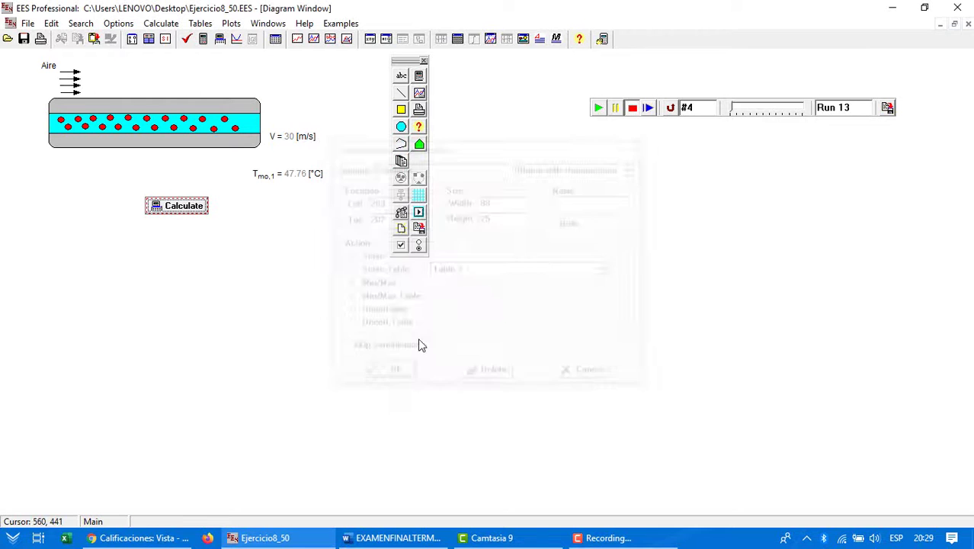
double_click(202, 211)
click(361, 349)
click(389, 371)
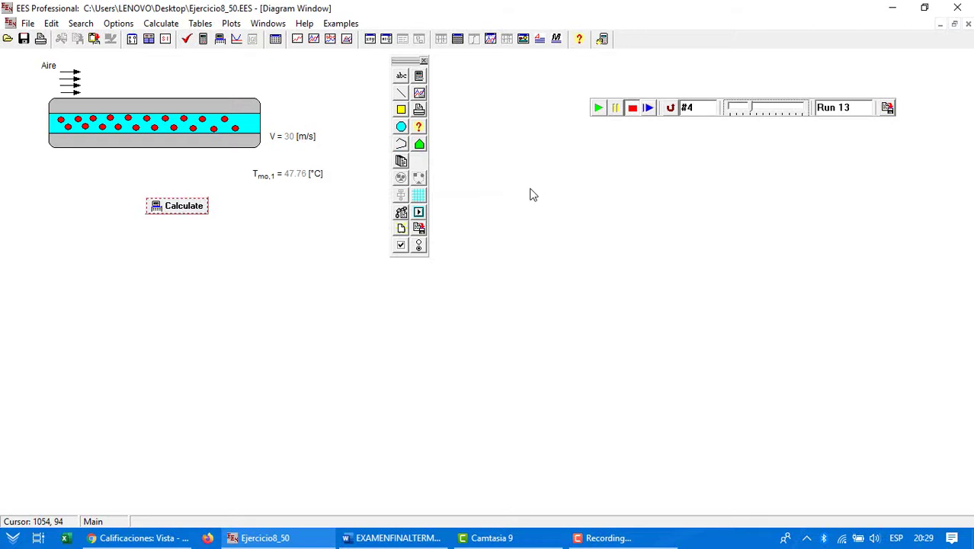
Move the animation bar directly below the Calculate button and check its Solve Table selection without applying changes
drag(542, 219, 125, 249)
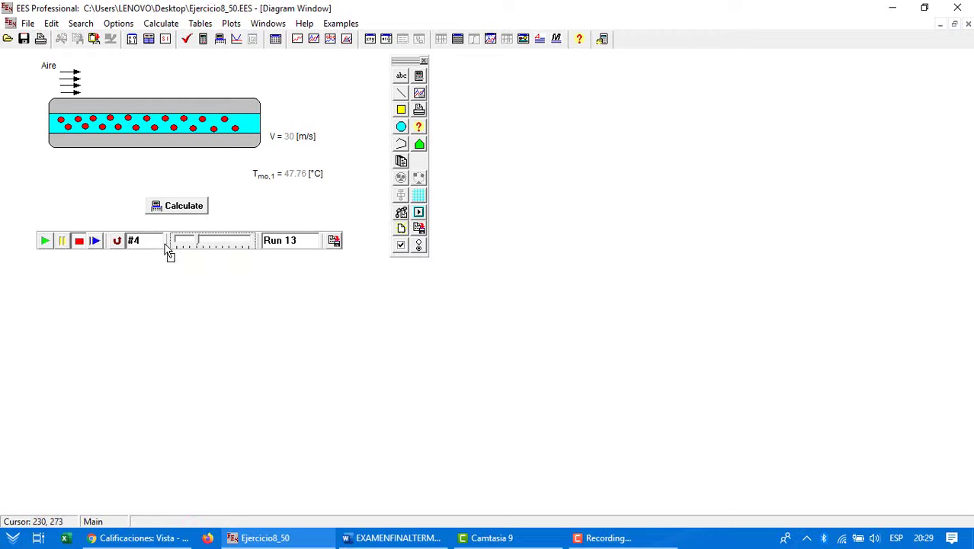
double_click(145, 251)
click(518, 253)
click(517, 254)
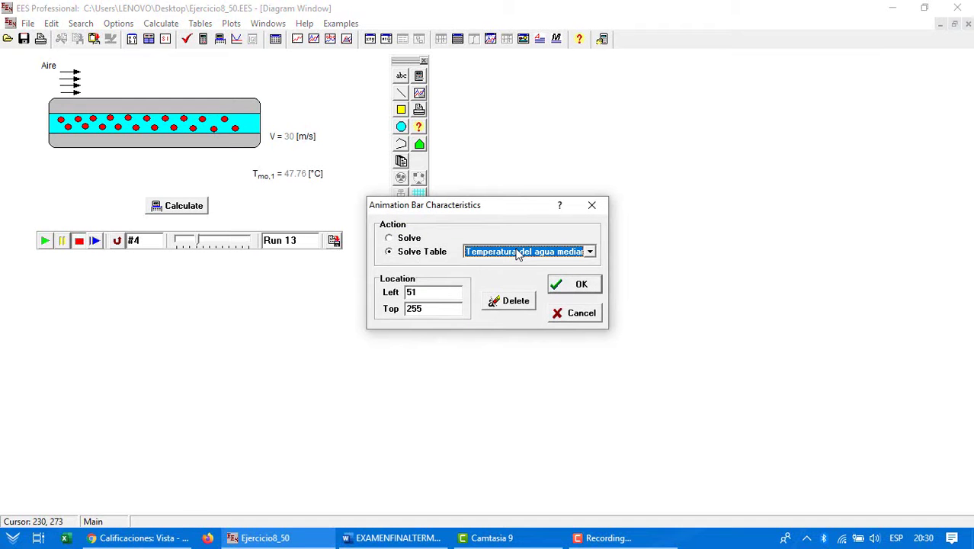
click(591, 205)
drag(578, 209, 87, 248)
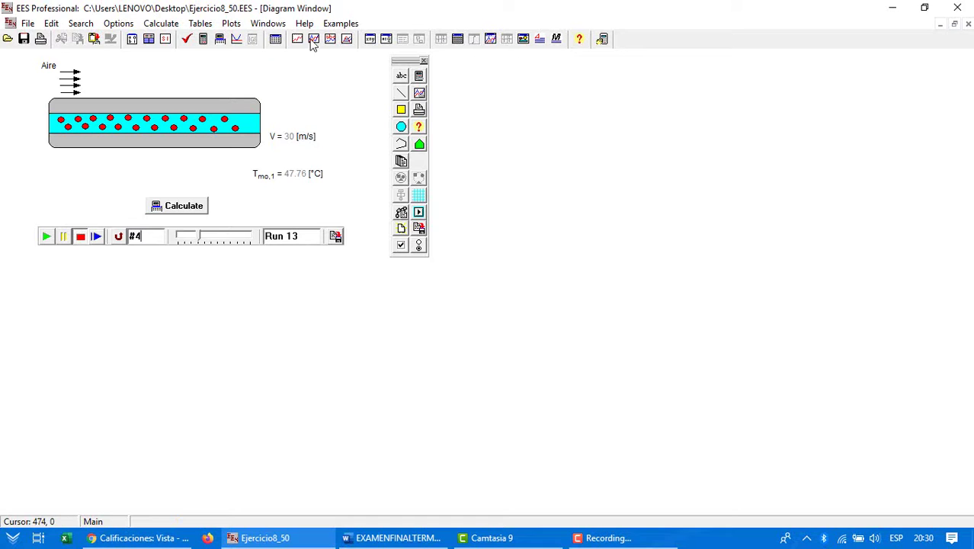
Add a diagram text item for the output variable T_mo_1_Apropiado with its name and units, and delete it from the diagram
click(405, 75)
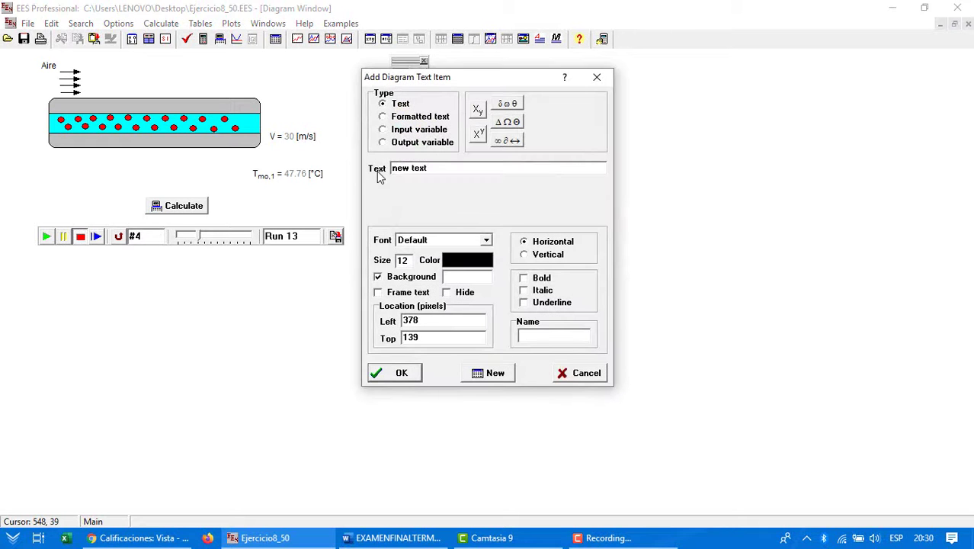
drag(430, 170, 333, 176)
click(402, 130)
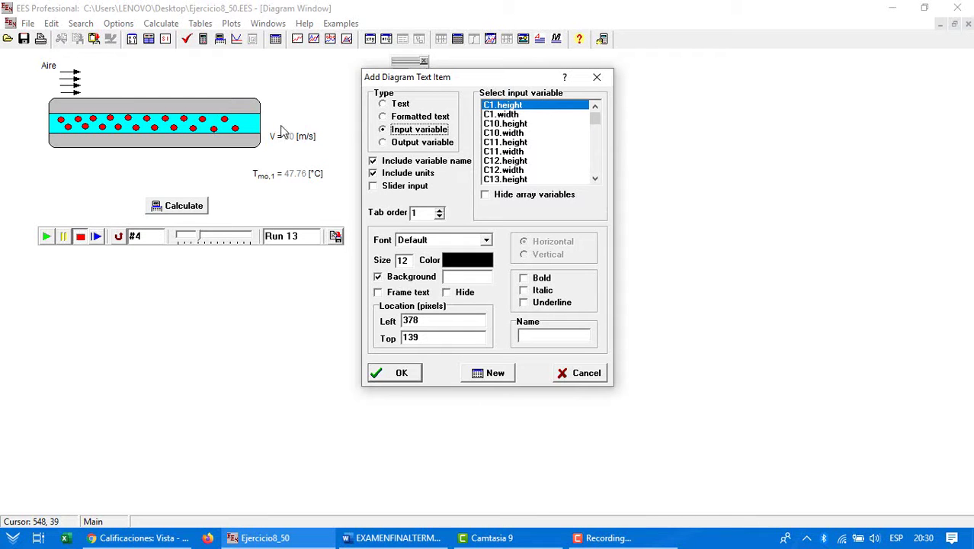
click(398, 144)
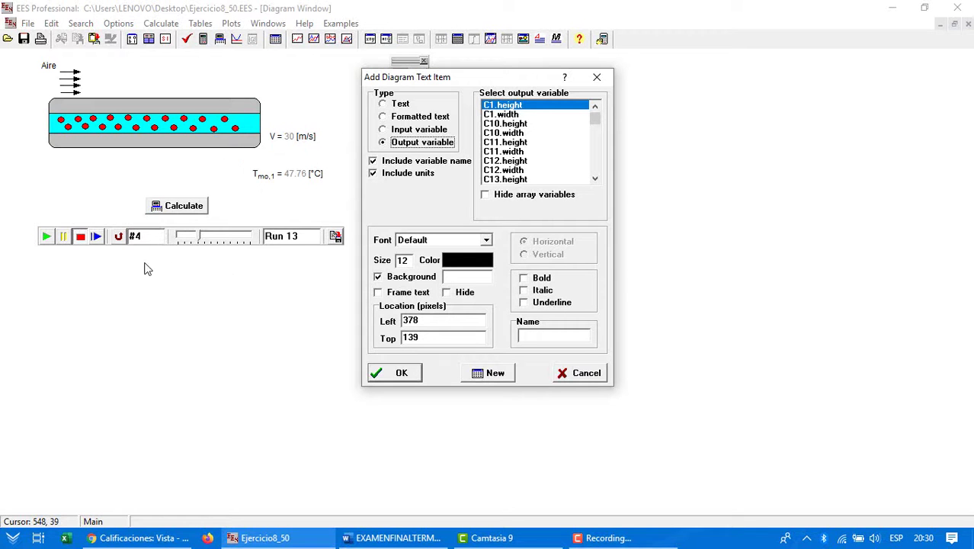
scroll(509, 133, down, 15)
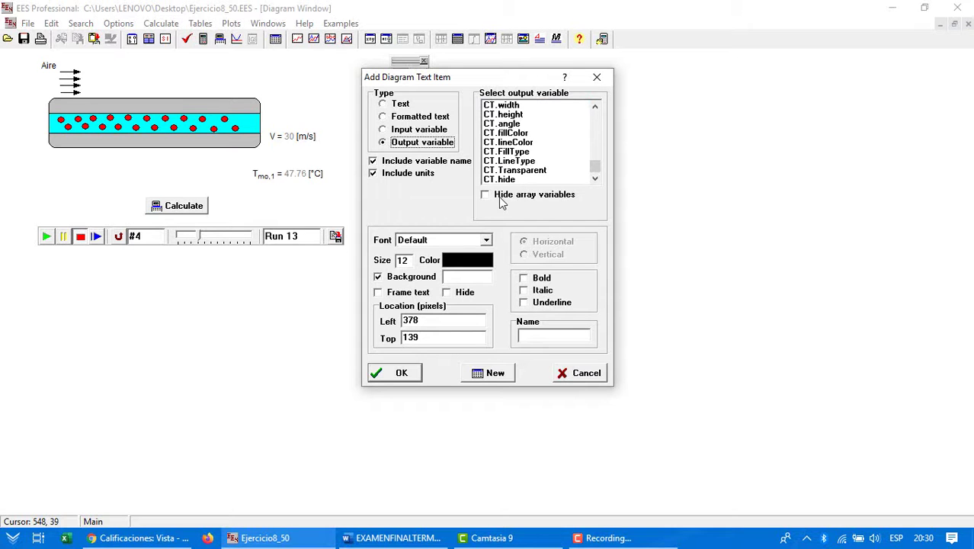
scroll(522, 163, up, 5)
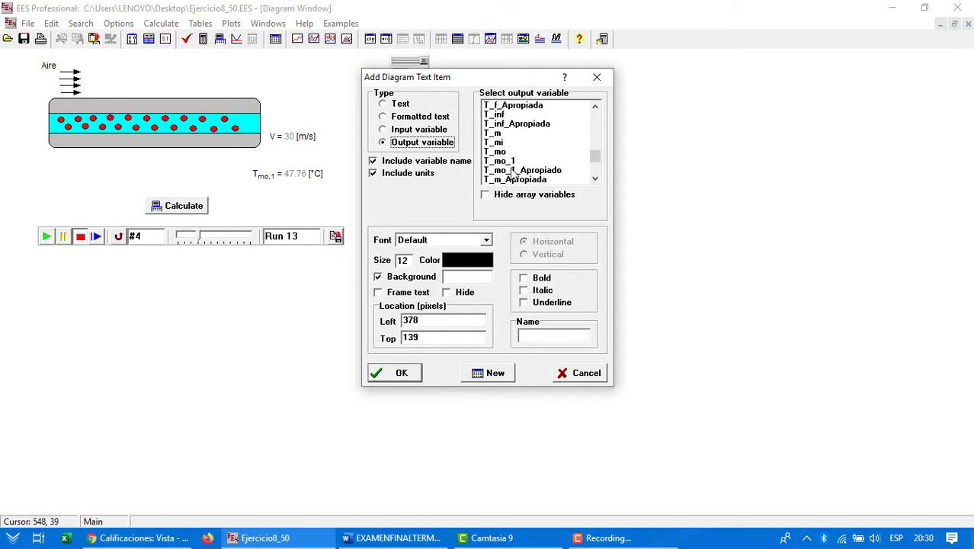
click(512, 171)
click(406, 375)
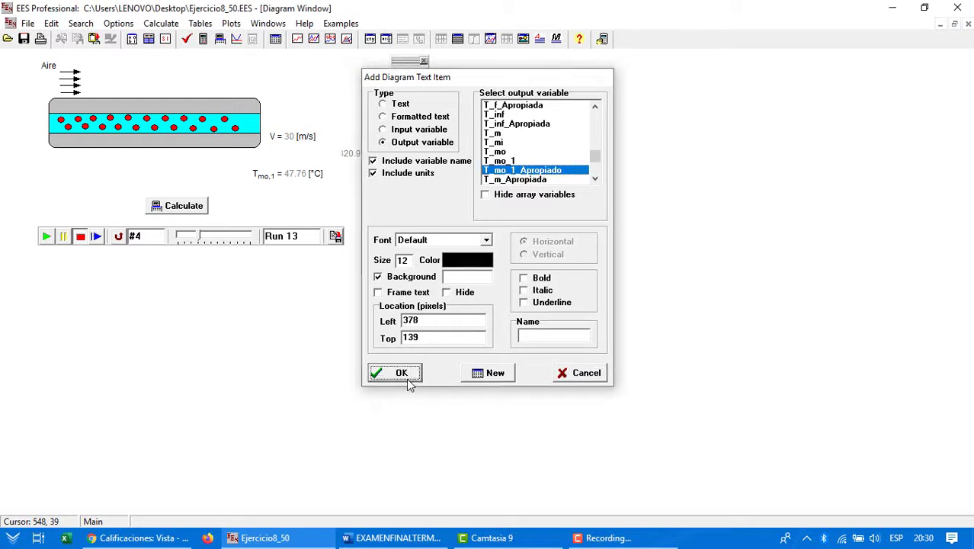
drag(278, 156, 602, 124)
key(Delete)
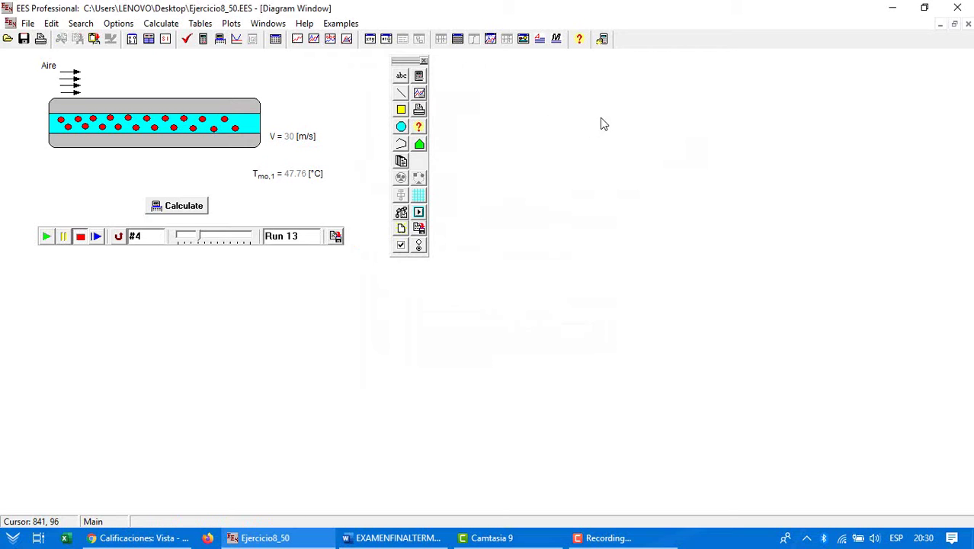
Add a diagram text item for the input variable C1.height and delete it from the diagram
click(402, 76)
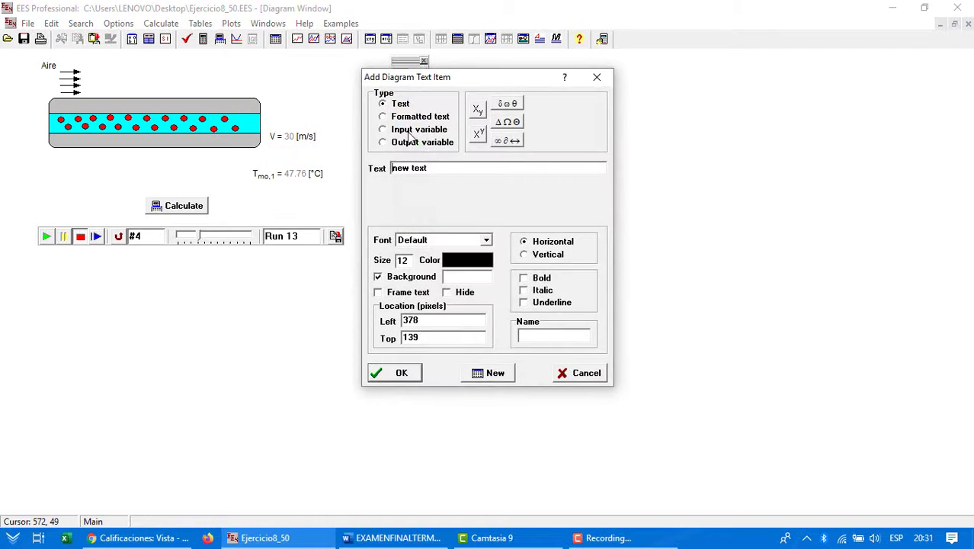
click(407, 130)
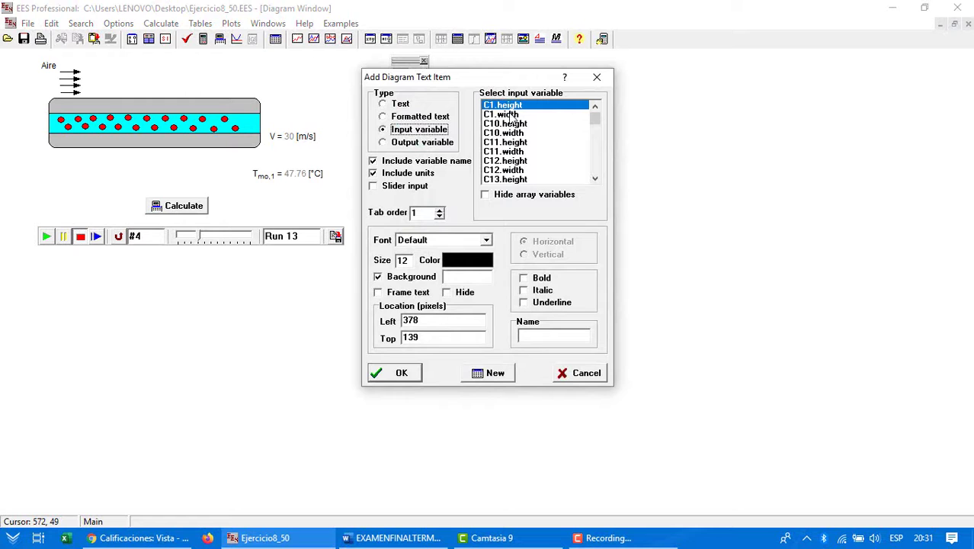
click(401, 375)
click(291, 160)
drag(291, 161, 552, 110)
key(Delete)
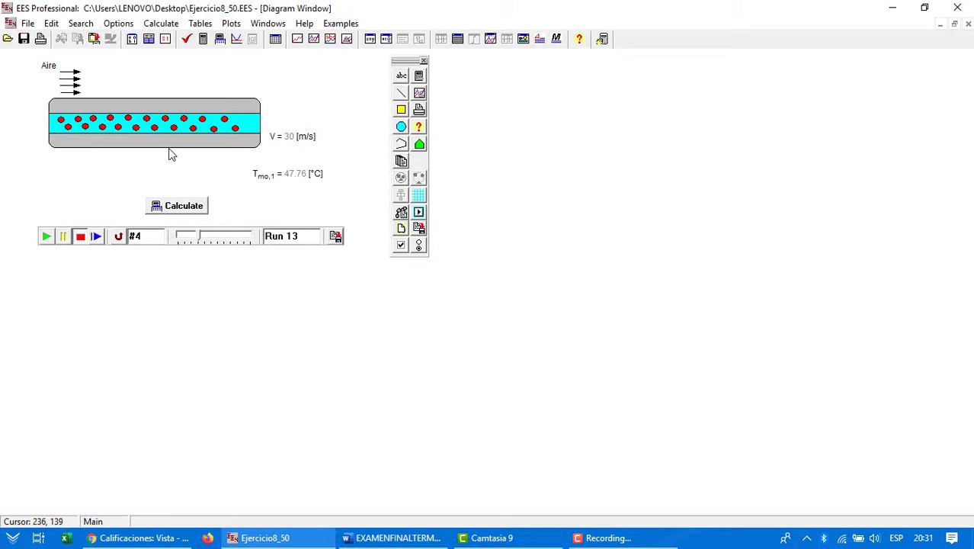
Inspect the first red circle's name and size in its characteristics, and check the air arrows' object characteristics without changing anything
click(424, 60)
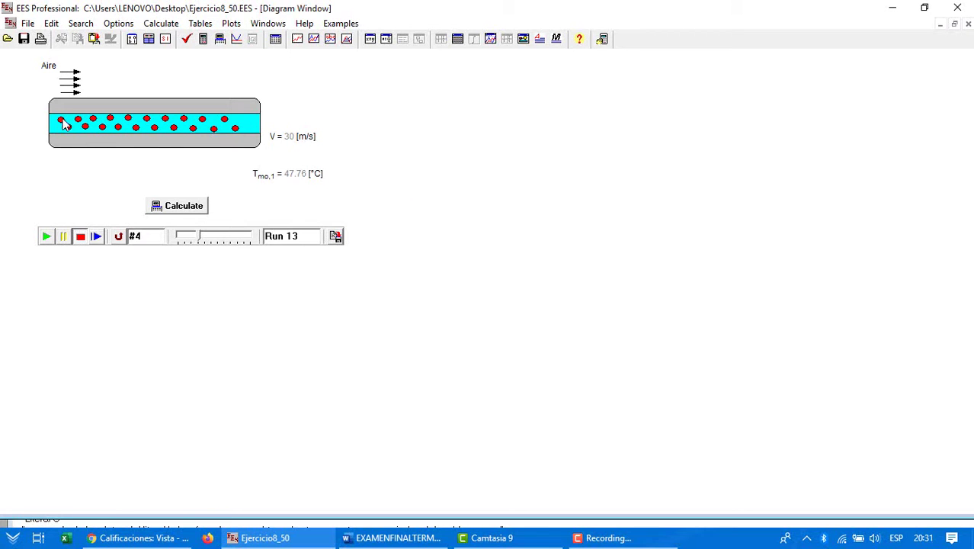
click(525, 39)
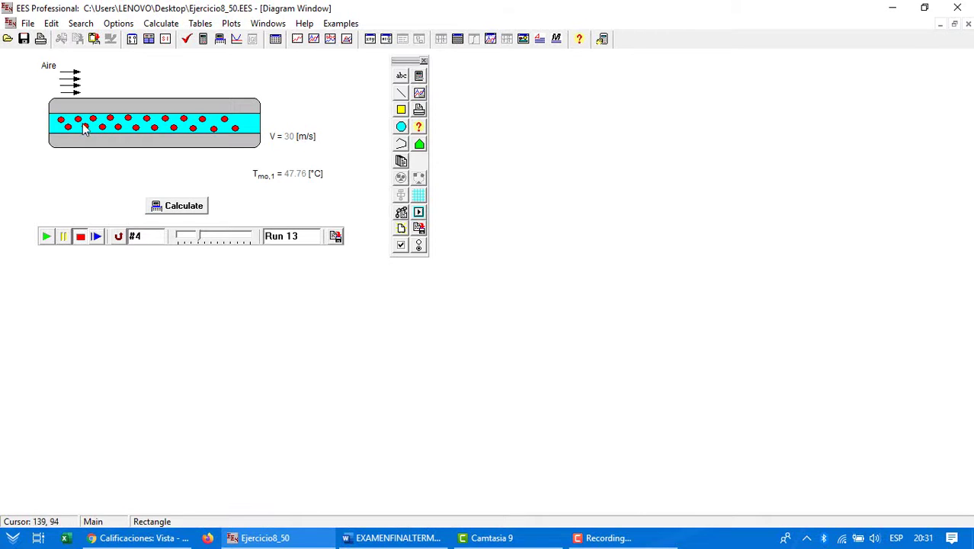
double_click(61, 120)
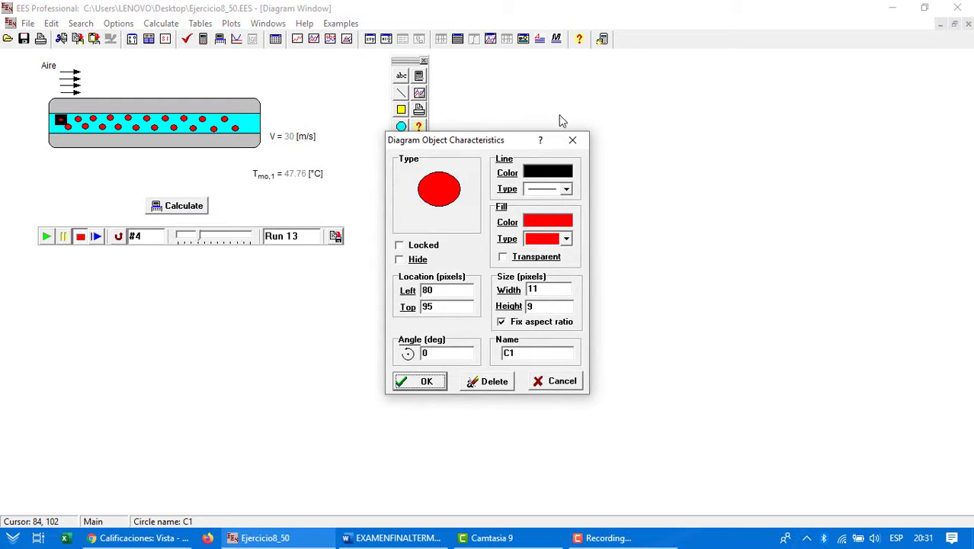
click(537, 307)
click(572, 140)
double_click(76, 79)
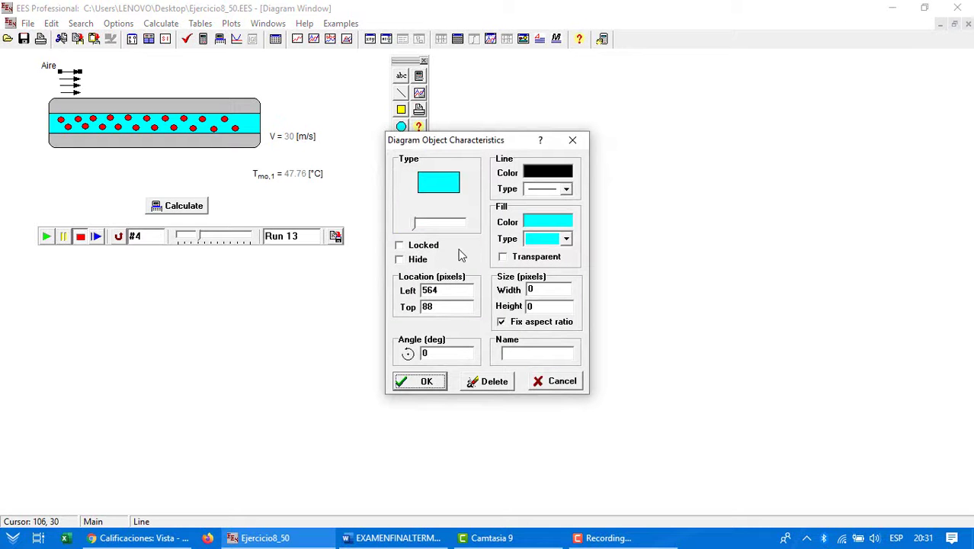
click(573, 140)
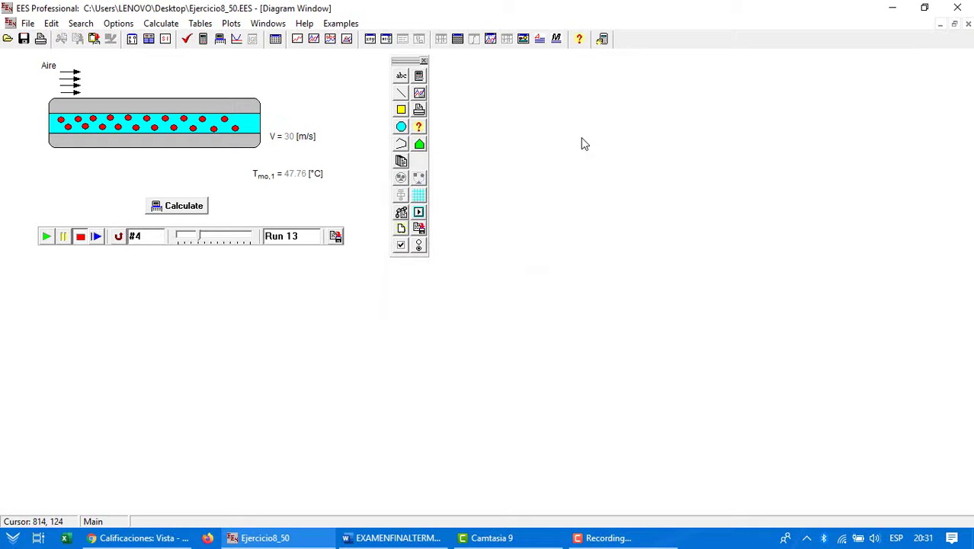
Open the Equations window and review the ball-size equations for C1 to C20 and the arrow-movement equations below them
click(280, 24)
click(288, 40)
scroll(228, 284, down, 18)
scroll(232, 279, up, 10)
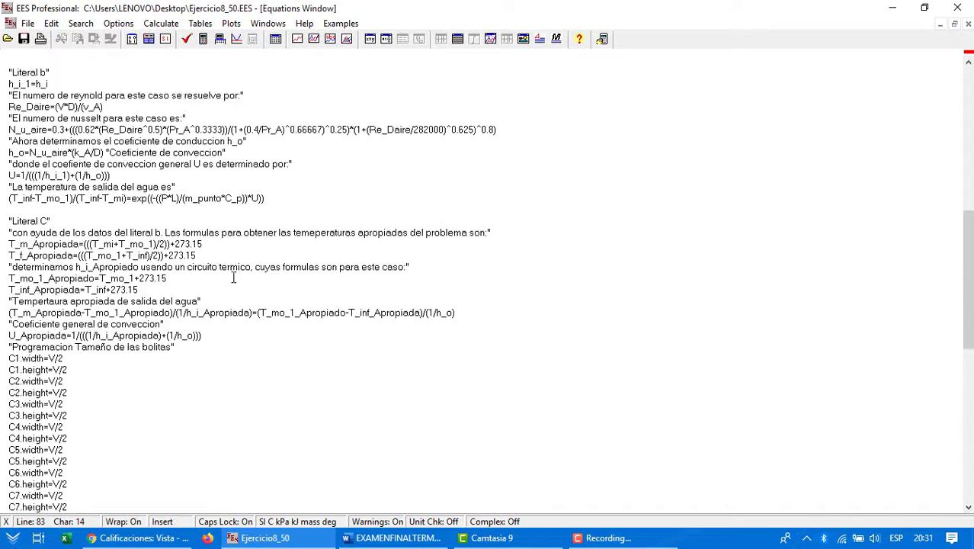
scroll(233, 277, down, 6)
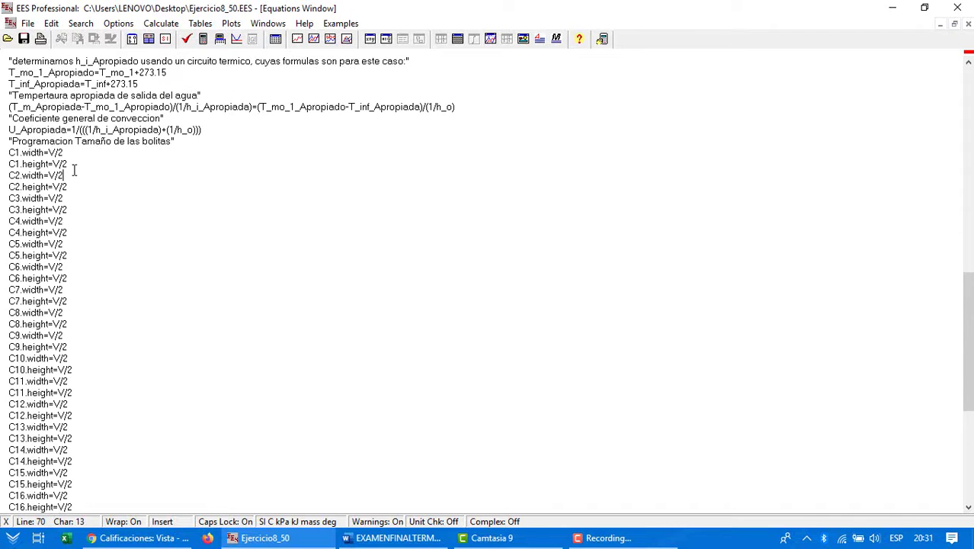
scroll(74, 169, down, 9)
click(115, 300)
scroll(113, 298, up, 10)
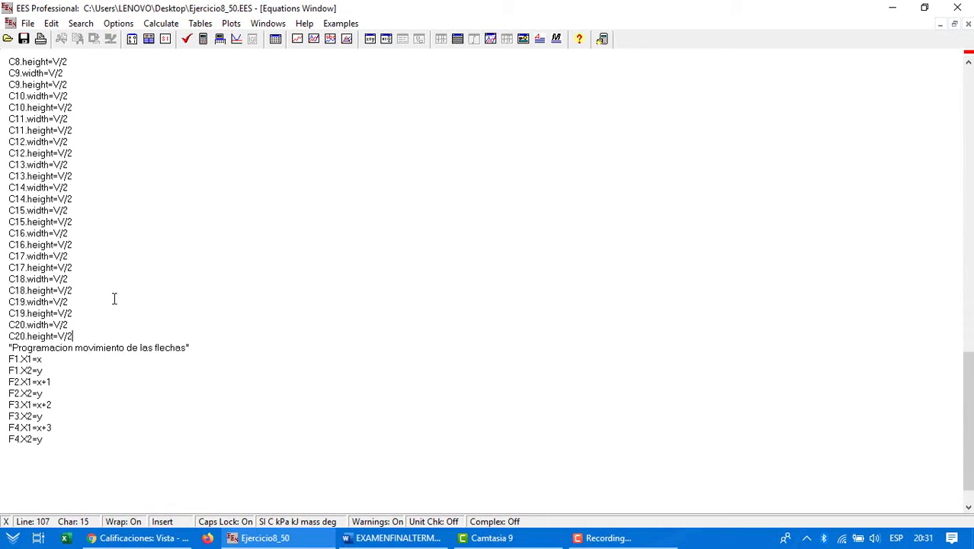
click(113, 296)
scroll(76, 236, down, 8)
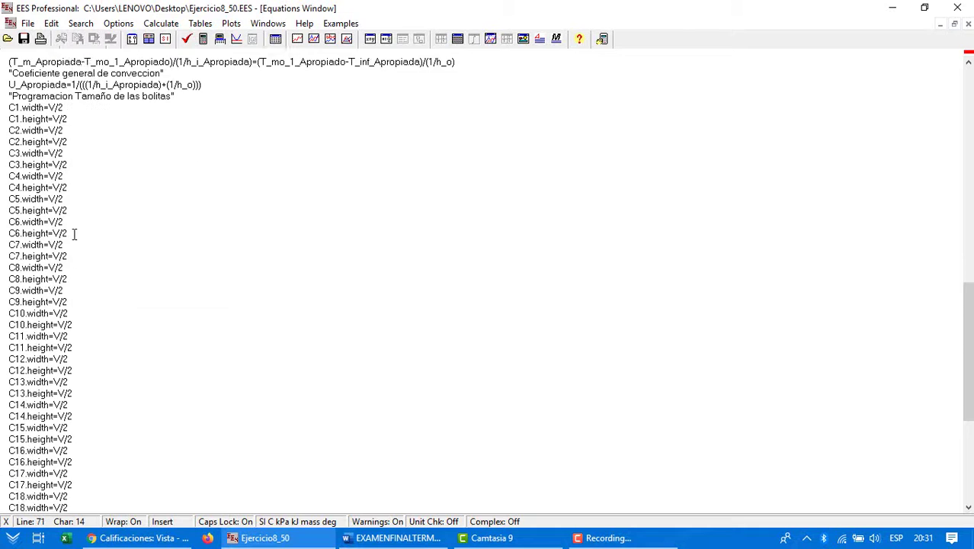
scroll(80, 248, up, 7)
click(111, 173)
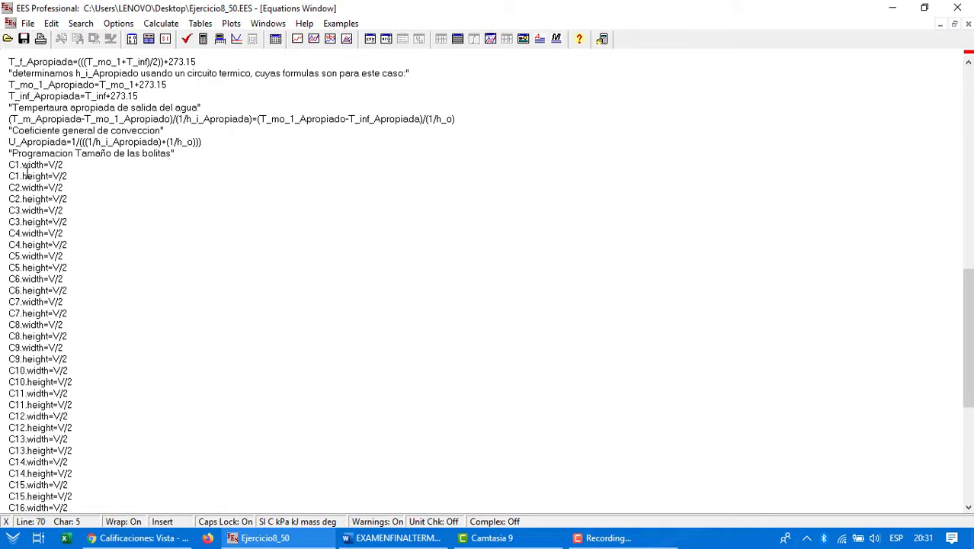
scroll(22, 235, down, 9)
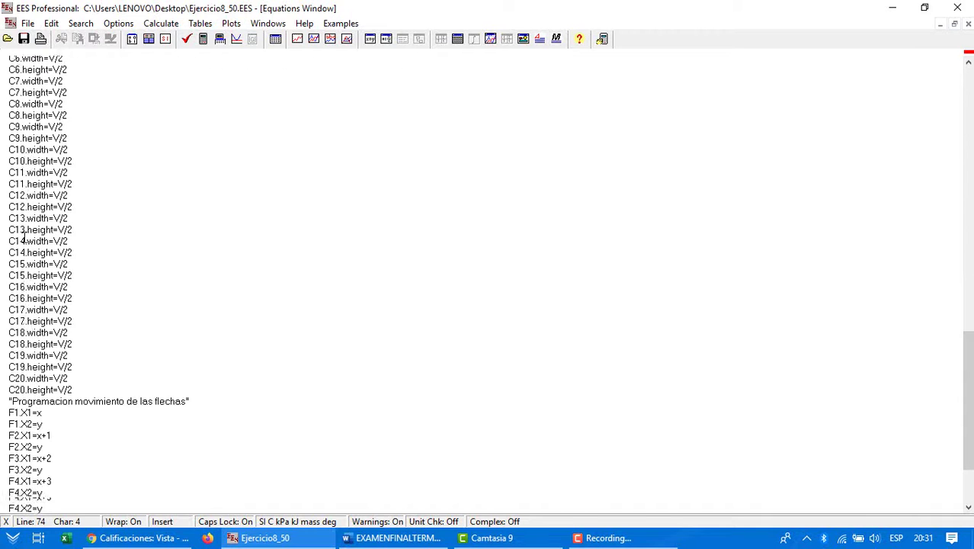
click(170, 237)
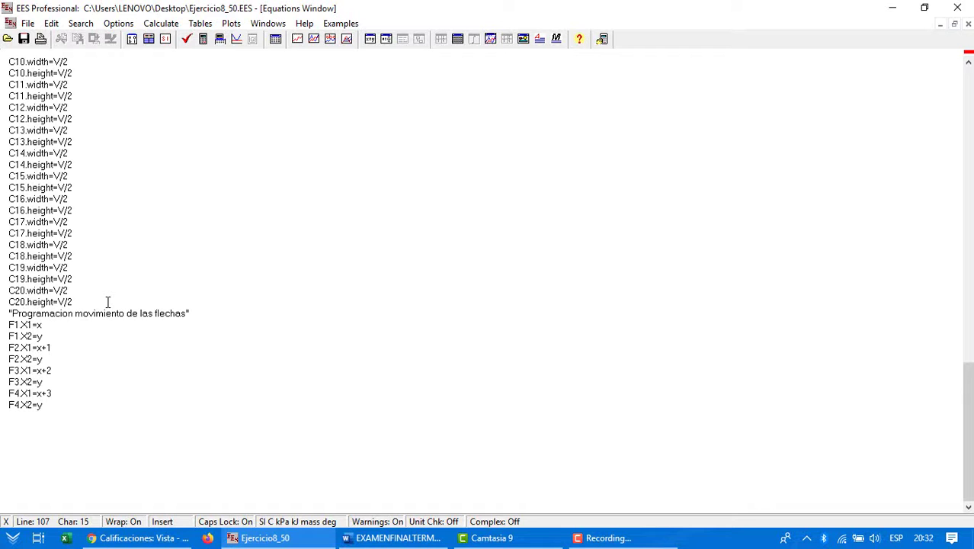
scroll(106, 302, up, 8)
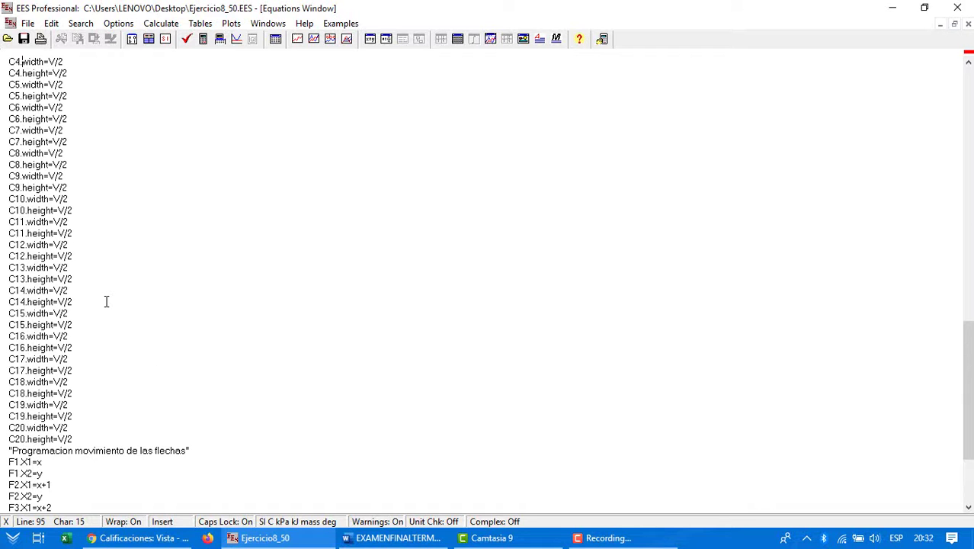
scroll(76, 158, up, 2)
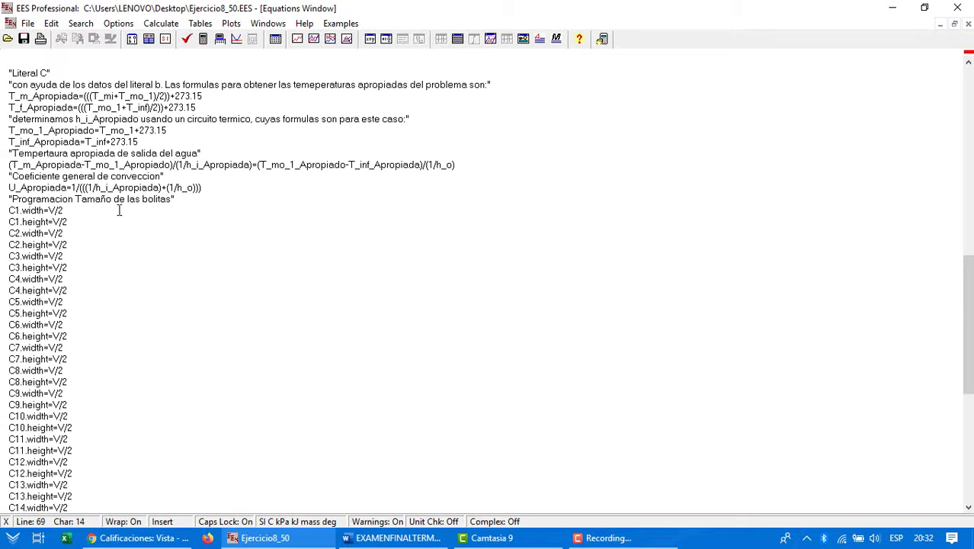
Examine the C1.width=V/2 equation at the start of the "Programacion Tamaño de las bolitas" section
click(57, 211)
click(11, 210)
key(Up)
key(Up)
key(Up)
key(Up)
key(Up)
key(Up)
click(105, 267)
View the velocity and circle-size columns in the "Temperatura del agua mediante el paso de aire" parametric table, and close it
click(200, 23)
mouse_move(248, 27)
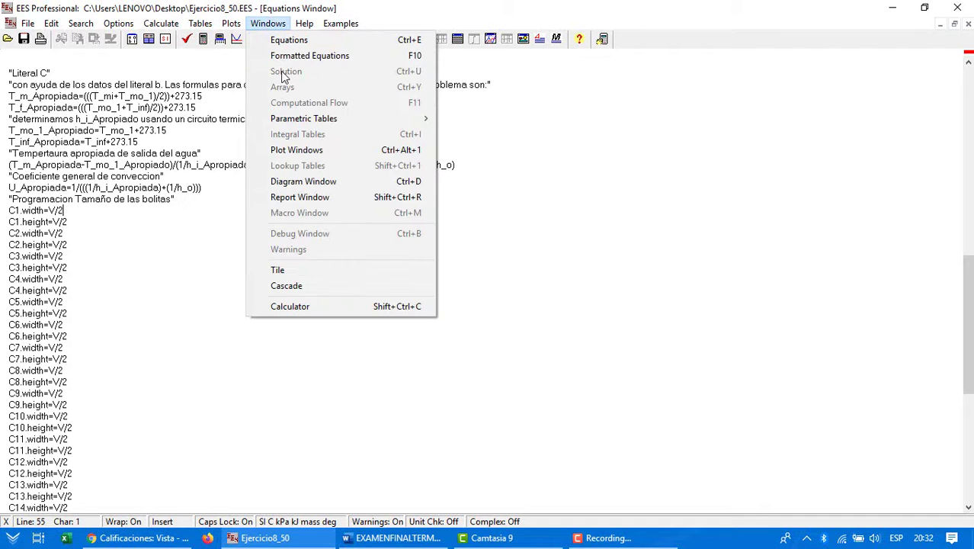
mouse_move(352, 112)
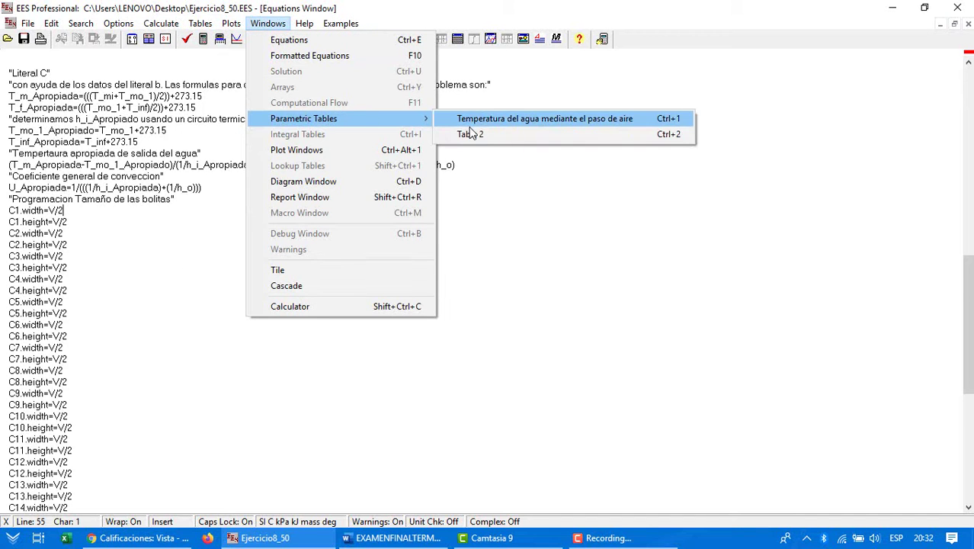
click(468, 119)
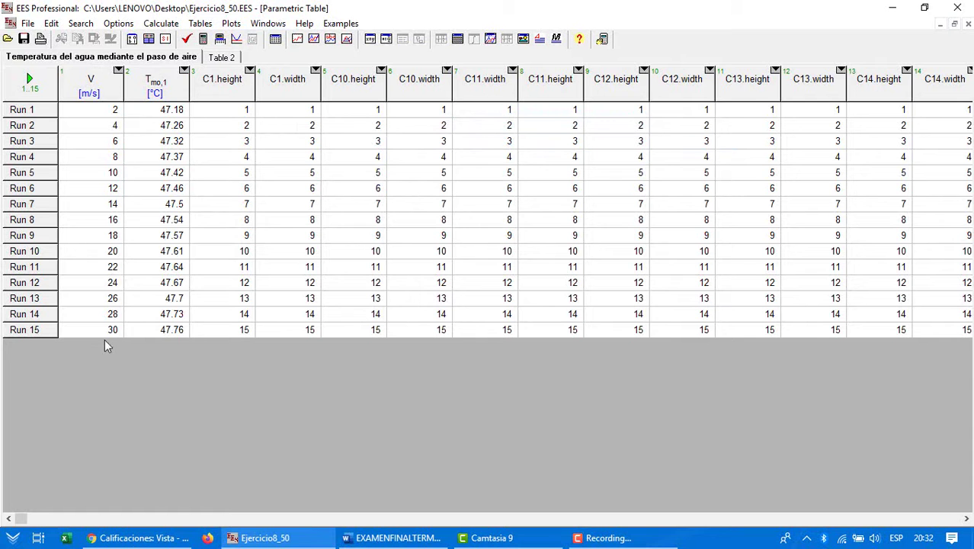
click(968, 24)
Highlight the C1 width and height equations and the matching circle equations through C20 to review how each ball is sized
click(91, 237)
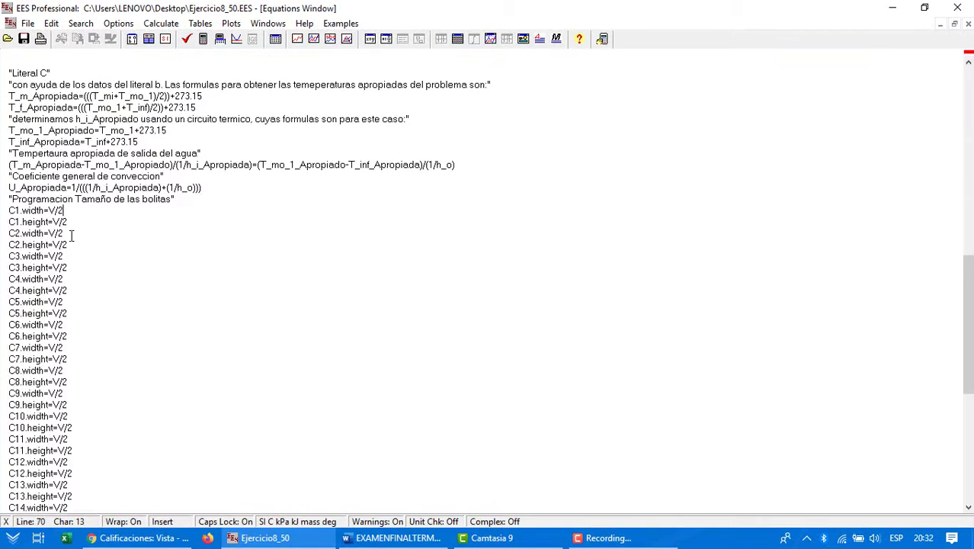
click(13, 223)
click(40, 223)
click(45, 257)
drag(77, 218, 6, 208)
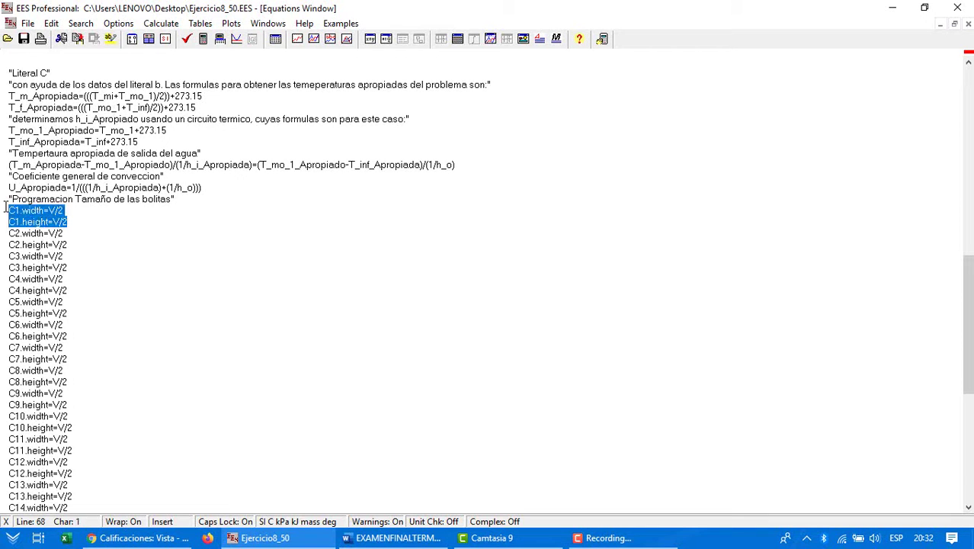
scroll(83, 250, down, 2)
click(103, 221)
click(14, 163)
drag(16, 168, 96, 439)
click(9, 165)
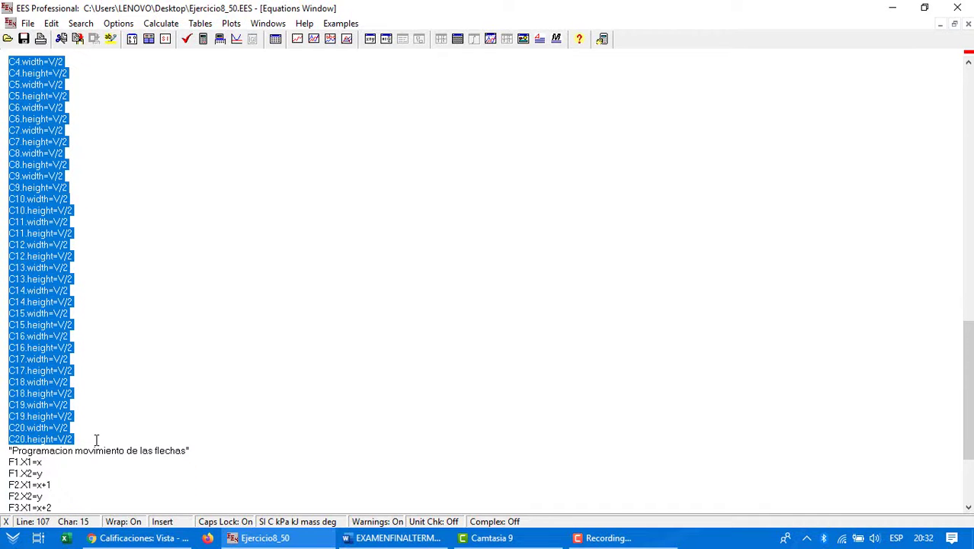
Examine the "Programacion movimiento de las flechas" equations and highlight the x in F1.X1=x
scroll(162, 397, down, 4)
click(189, 374)
scroll(188, 375, up, 1)
scroll(181, 374, down, 1)
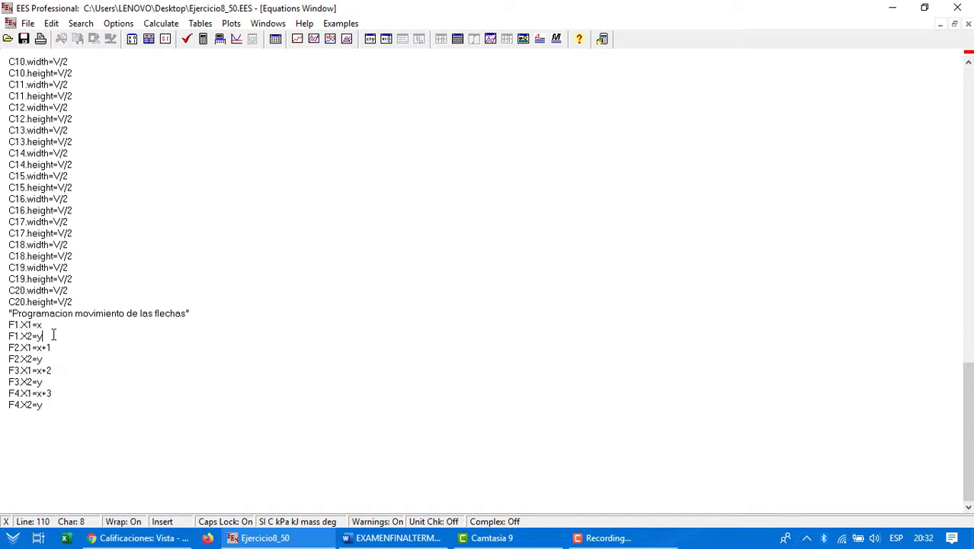
drag(48, 327, 37, 325)
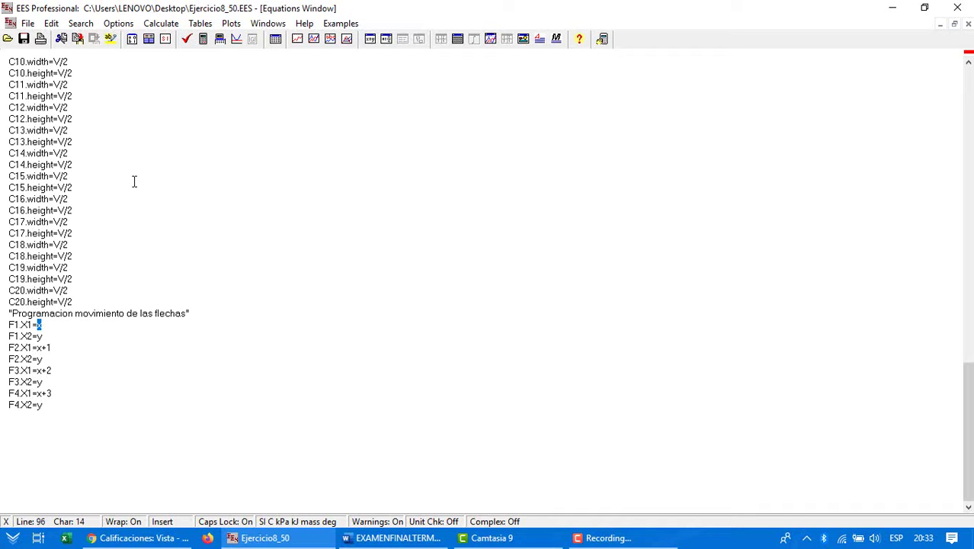
Highlight the commented x=10 and y=10 lines under "Datos adicionales", and return to the arrow movement equations that use x and y
click(71, 334)
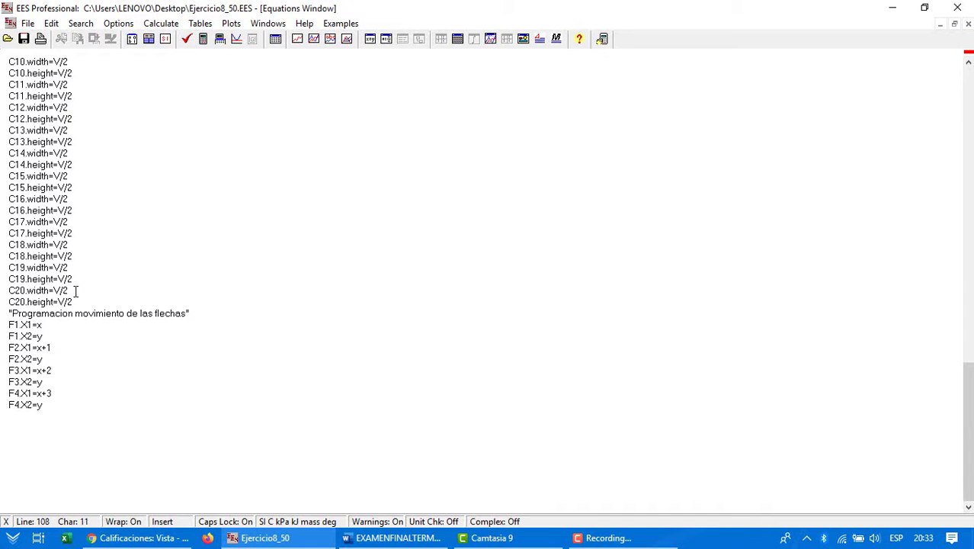
scroll(80, 287, up, 10)
scroll(81, 285, up, 15)
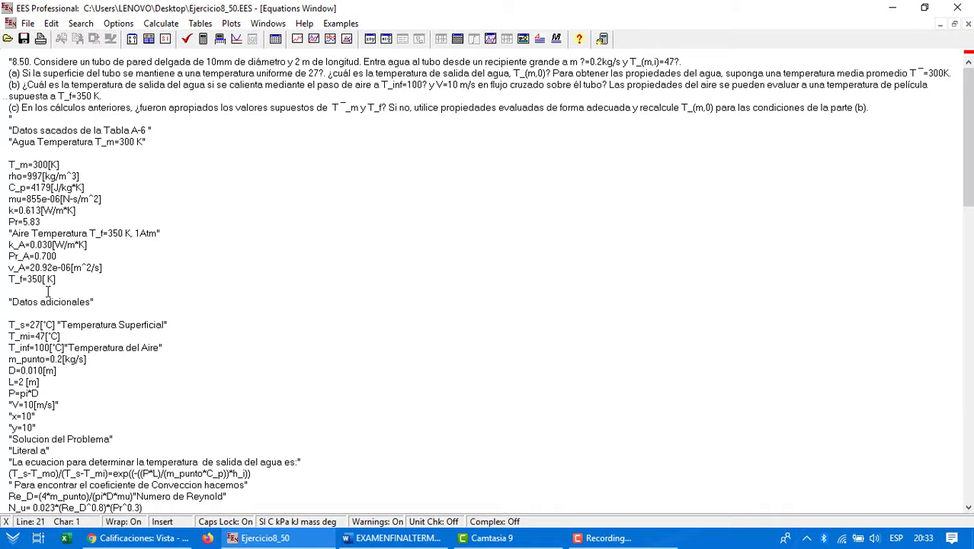
scroll(48, 291, down, 3)
drag(43, 321, 8, 312)
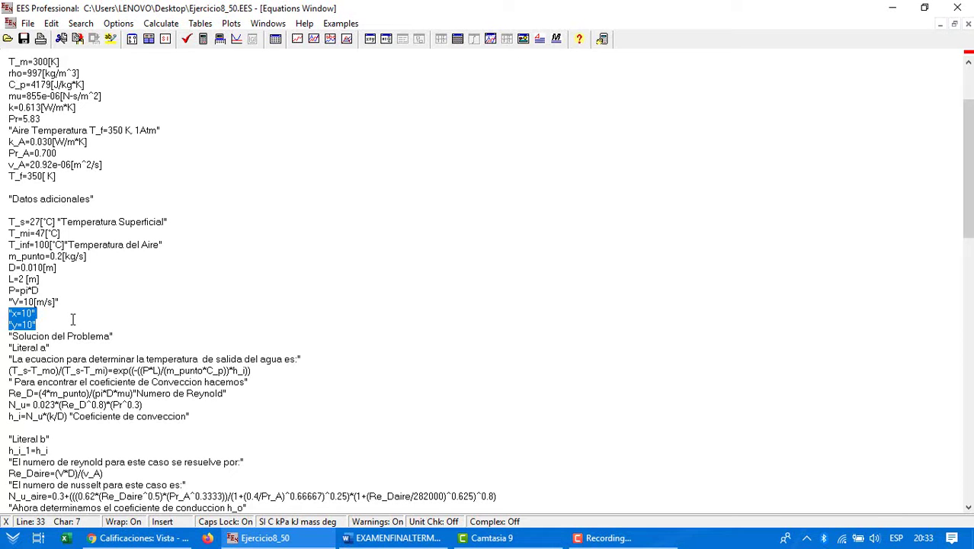
scroll(73, 319, down, 6)
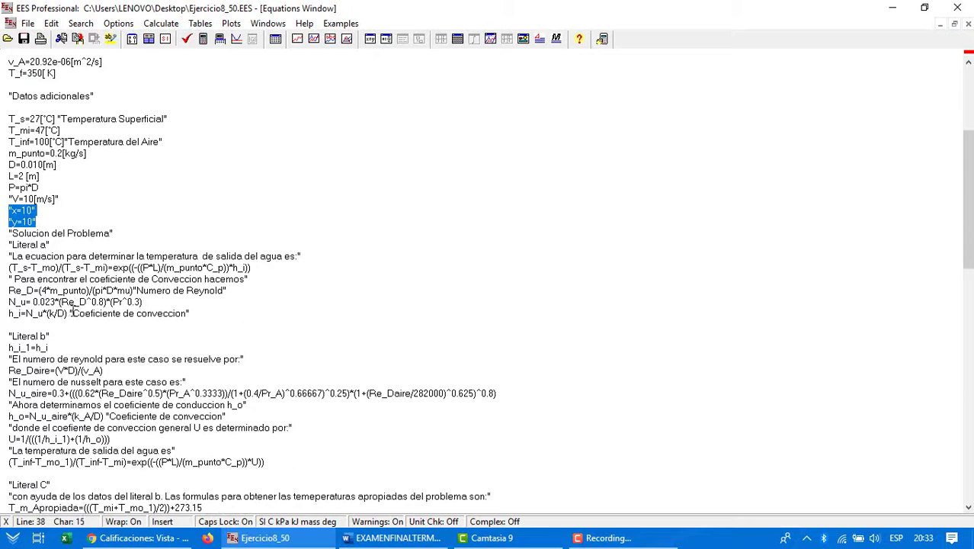
scroll(73, 312, up, 5)
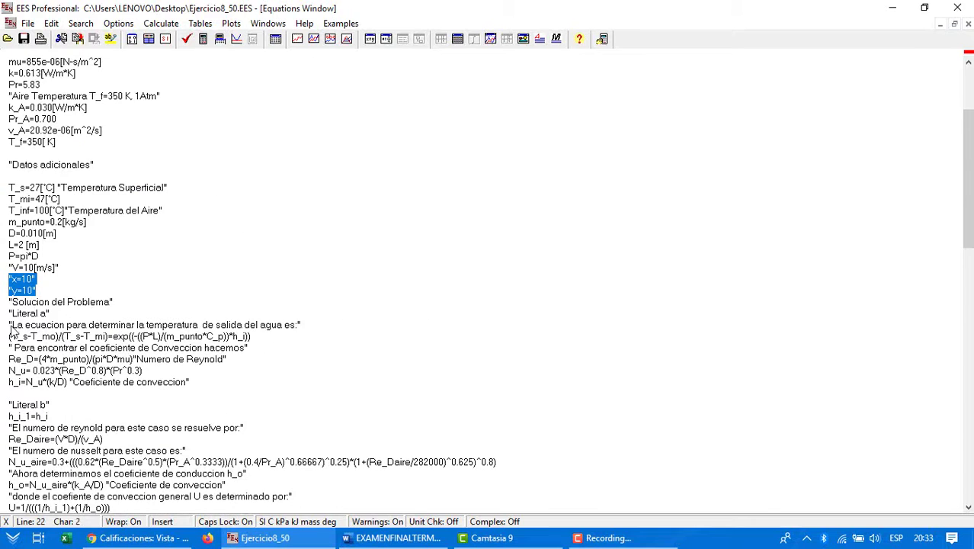
scroll(276, 257, down, 2)
scroll(276, 256, down, 20)
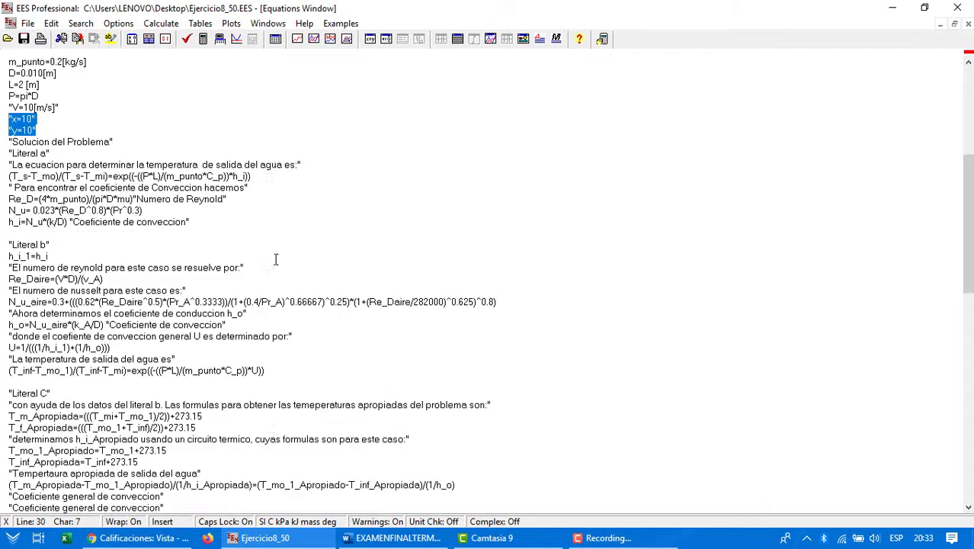
click(173, 394)
click(67, 401)
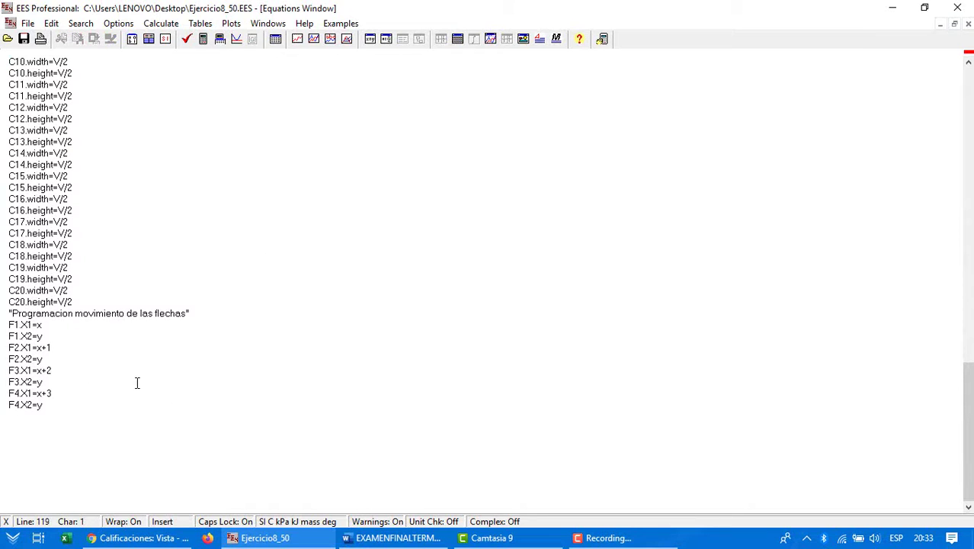
View the "Temperatura del agua mediante el paso de aire" parametric table with its circle height and width columns
click(202, 25)
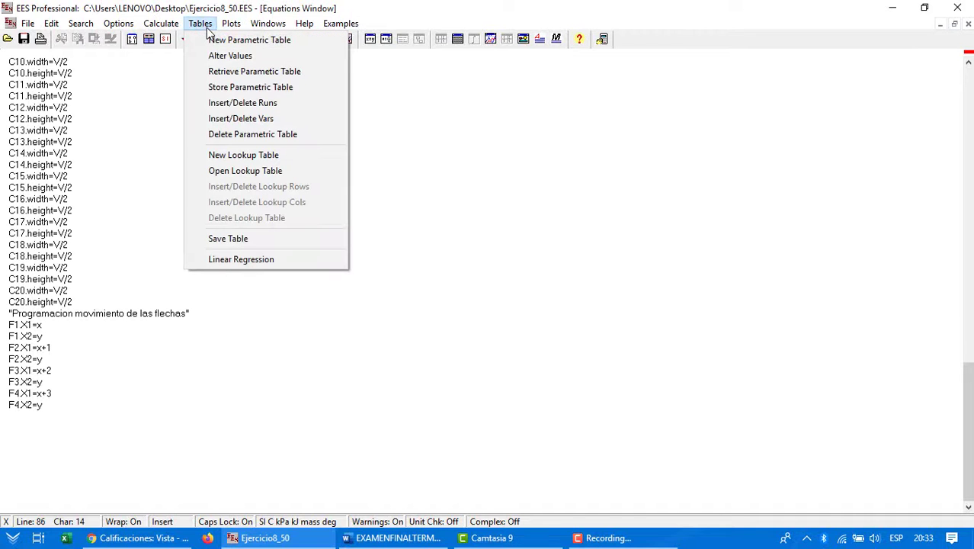
key(alt+w)
mouse_move(203, 30)
mouse_move(276, 29)
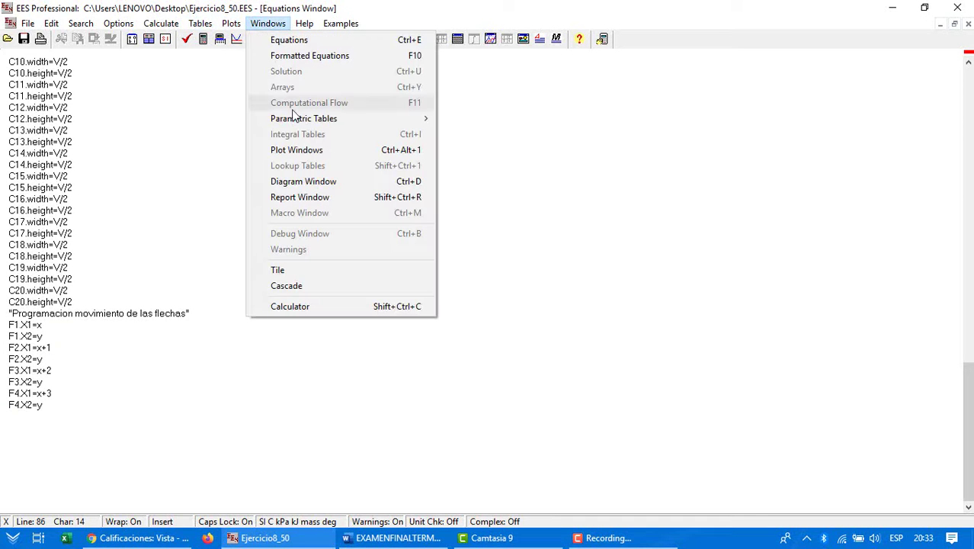
mouse_move(411, 120)
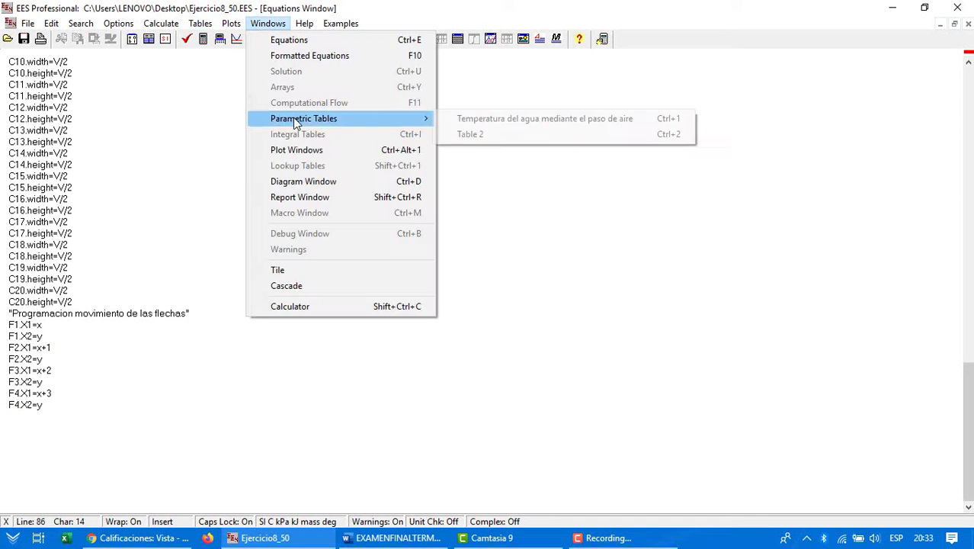
click(470, 121)
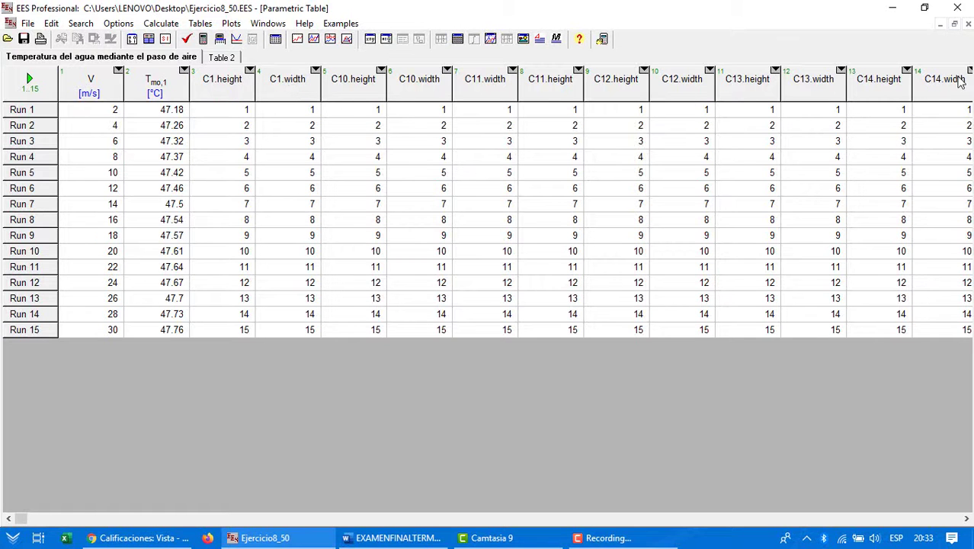
Return to the Equations window and review the ball-size equations from C1 through C20 and the F1 to F4 arrow equations
click(267, 23)
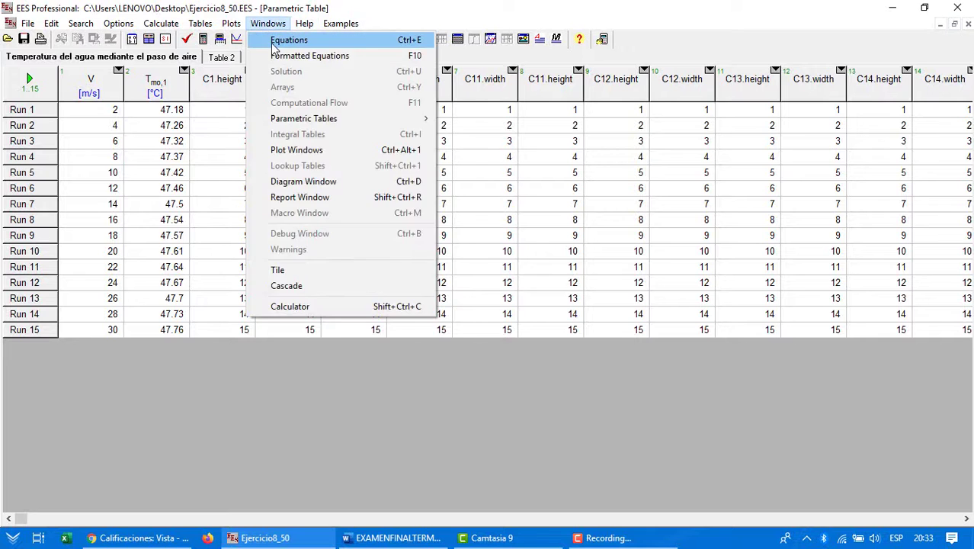
click(286, 39)
scroll(44, 273, up, 5)
click(44, 187)
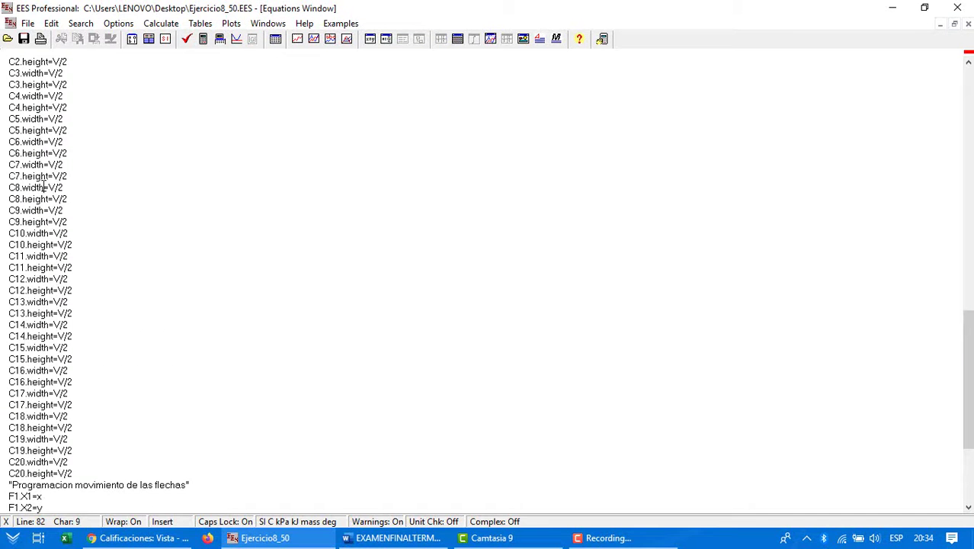
scroll(43, 187, up, 4)
click(38, 206)
click(56, 178)
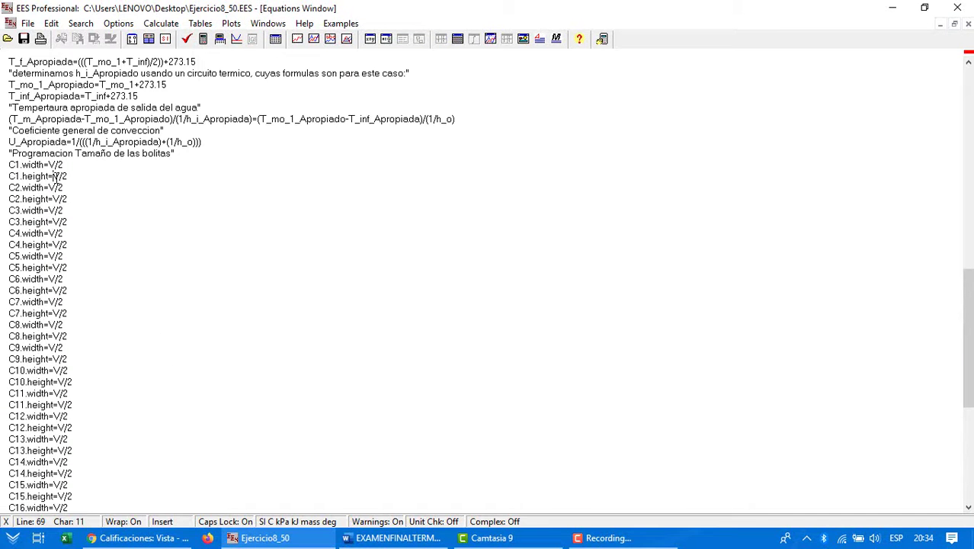
scroll(56, 176, down, 2)
scroll(56, 178, down, 4)
click(86, 339)
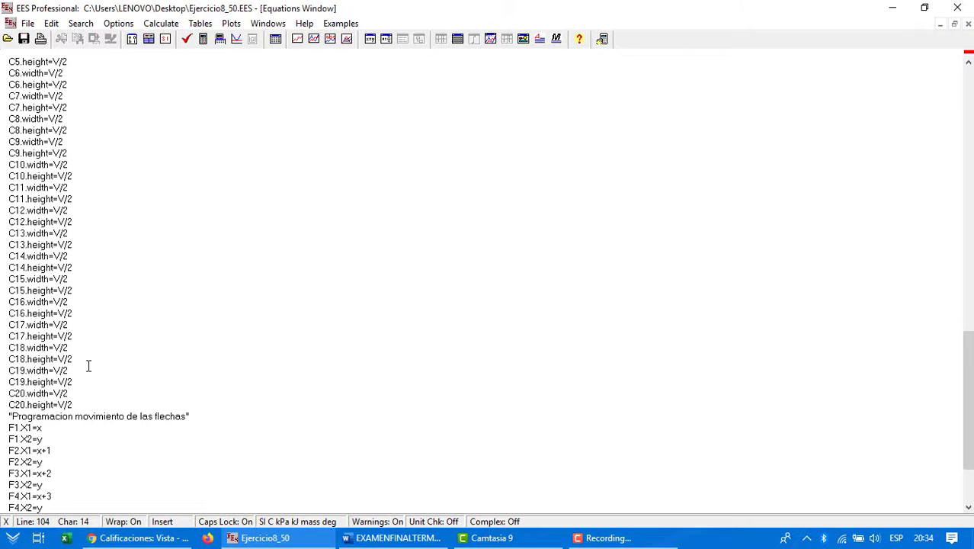
scroll(89, 365, down, 3)
click(91, 361)
scroll(92, 361, up, 6)
scroll(92, 360, down, 5)
click(62, 369)
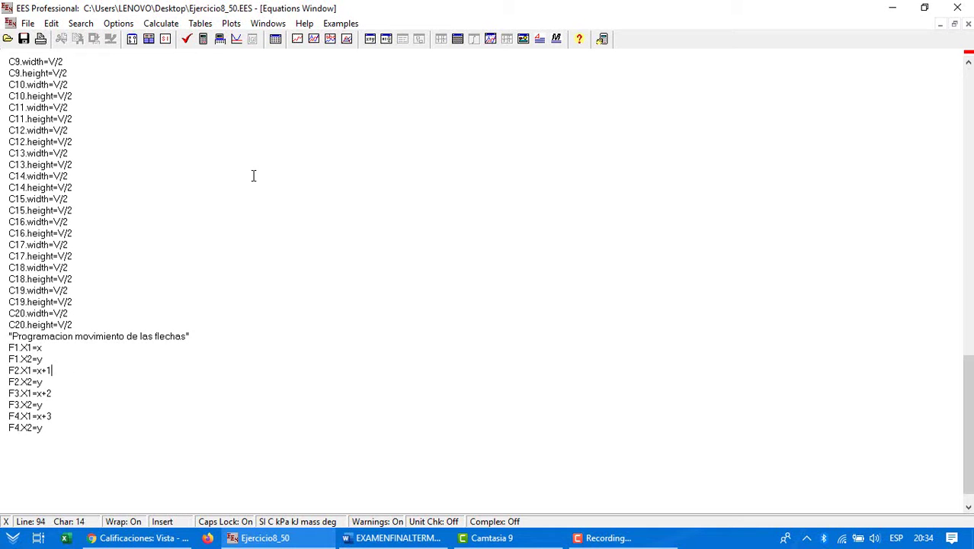
Reopen the "Temperatura del agua mediante el paso de aire" table and start inserting a column to the left of T_mo,1
click(270, 25)
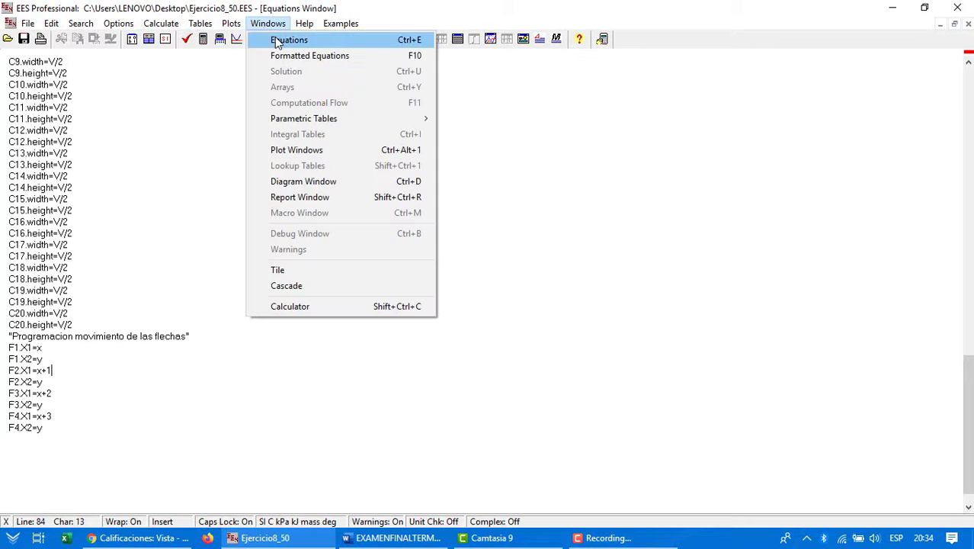
mouse_move(424, 118)
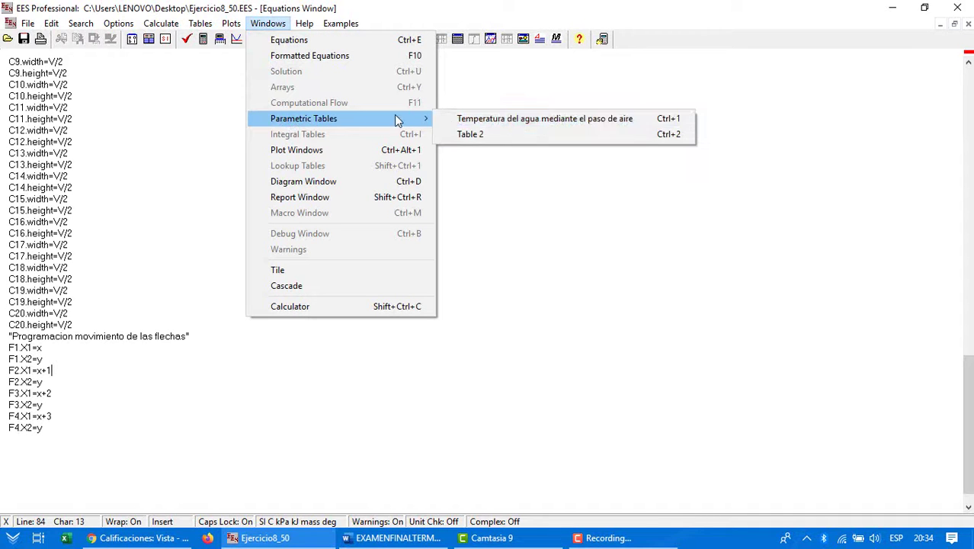
click(454, 119)
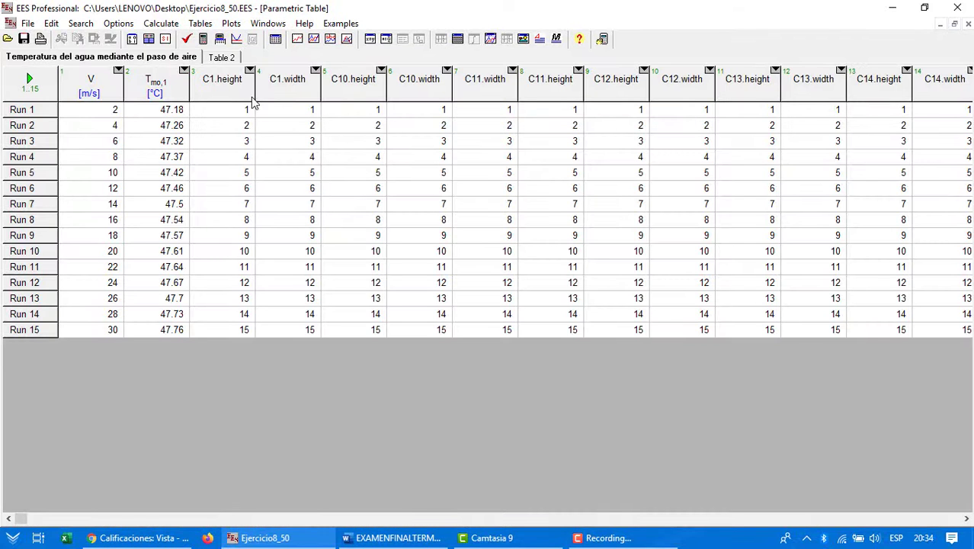
click(168, 85)
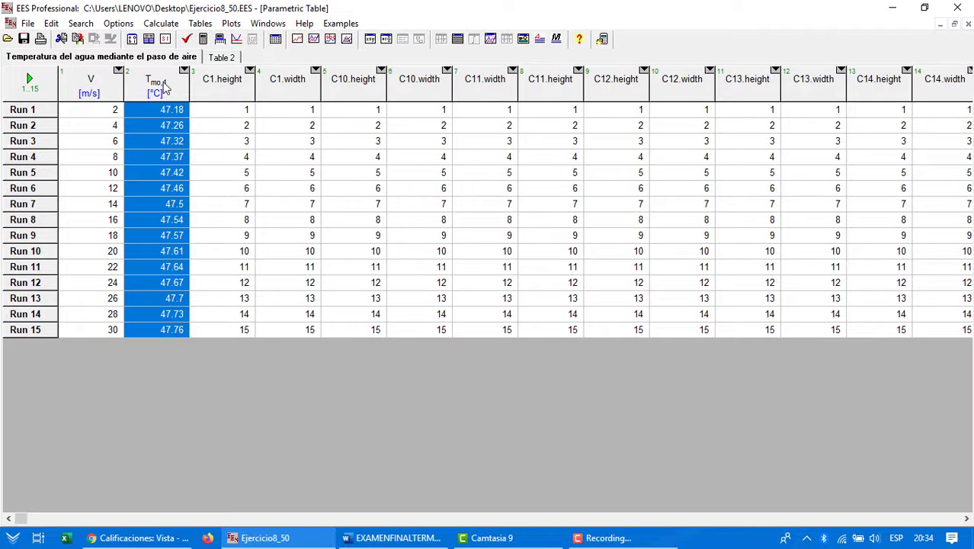
right_click(163, 81)
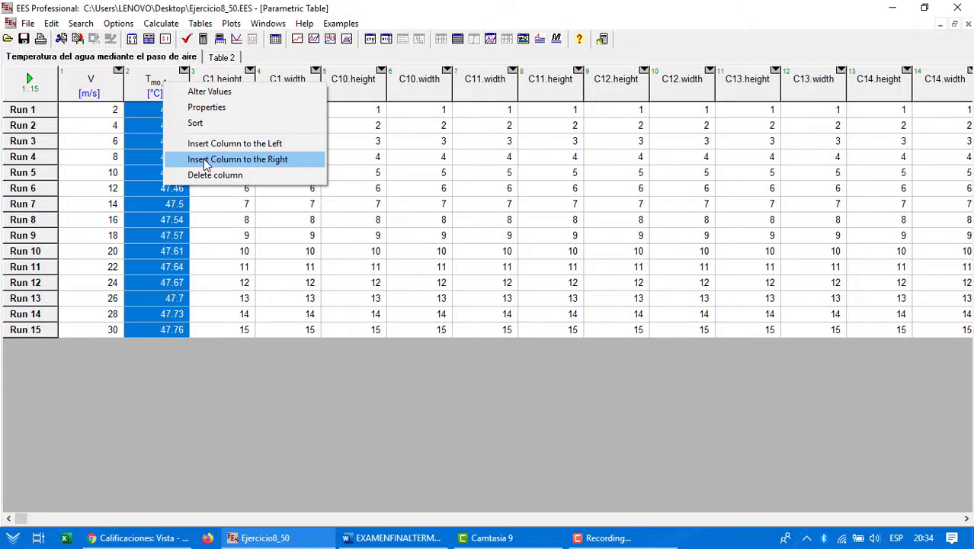
click(203, 144)
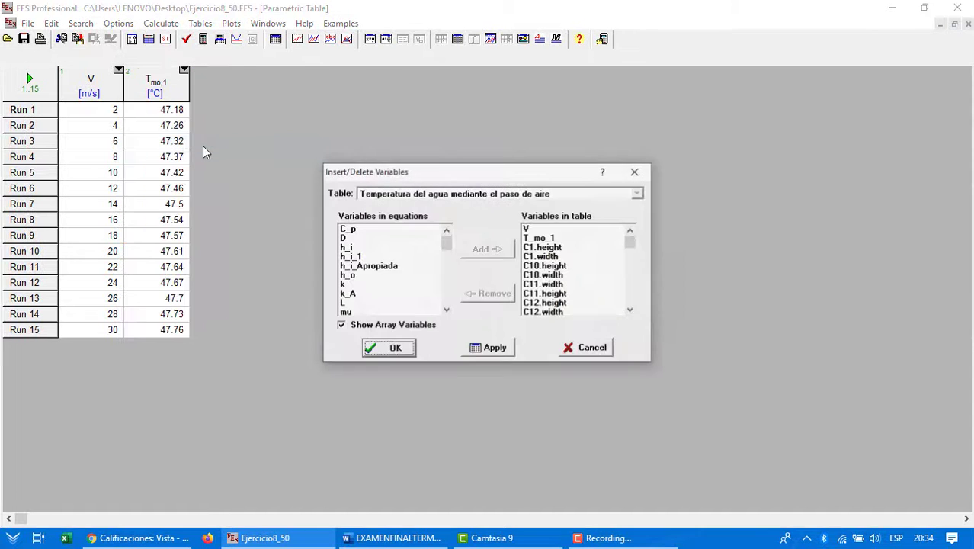
Examine the lists of variables in equations and variables in table, including the CT and F1 to F4 attributes, and cancel the insertion
scroll(395, 259, down, 10)
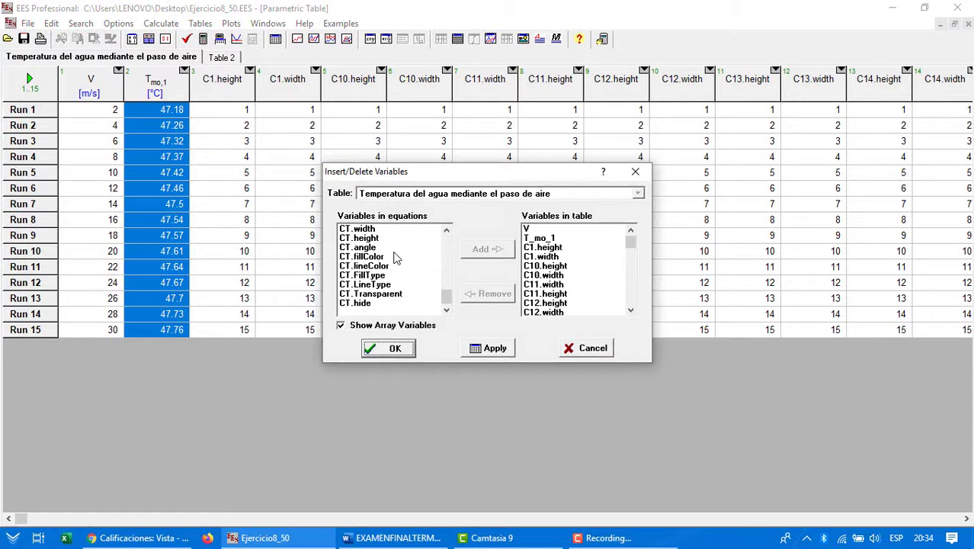
click(367, 250)
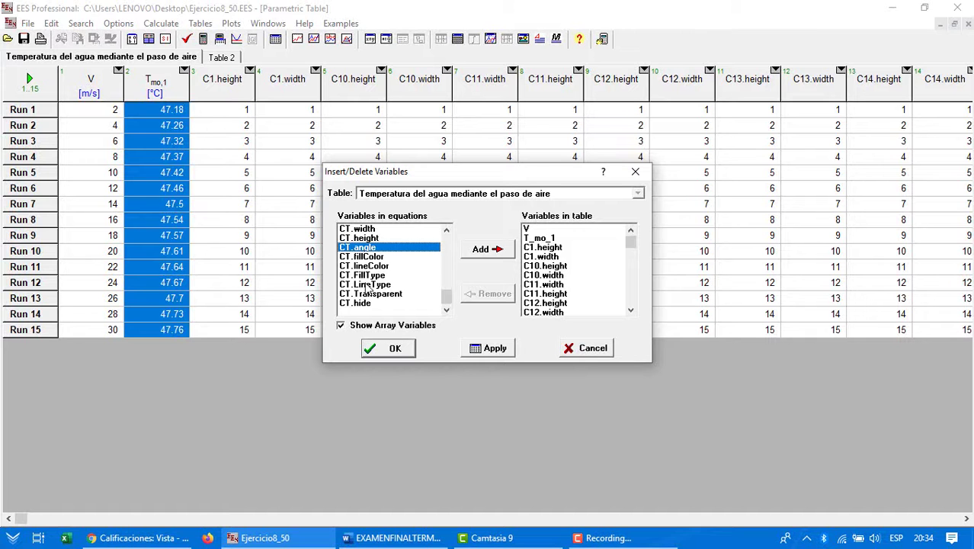
scroll(365, 301, up, 6)
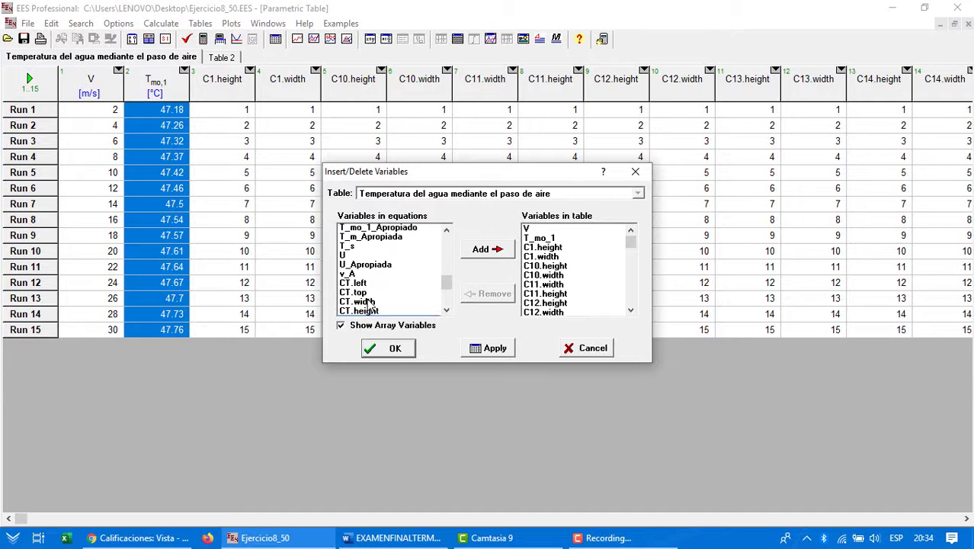
scroll(415, 264, down, 6)
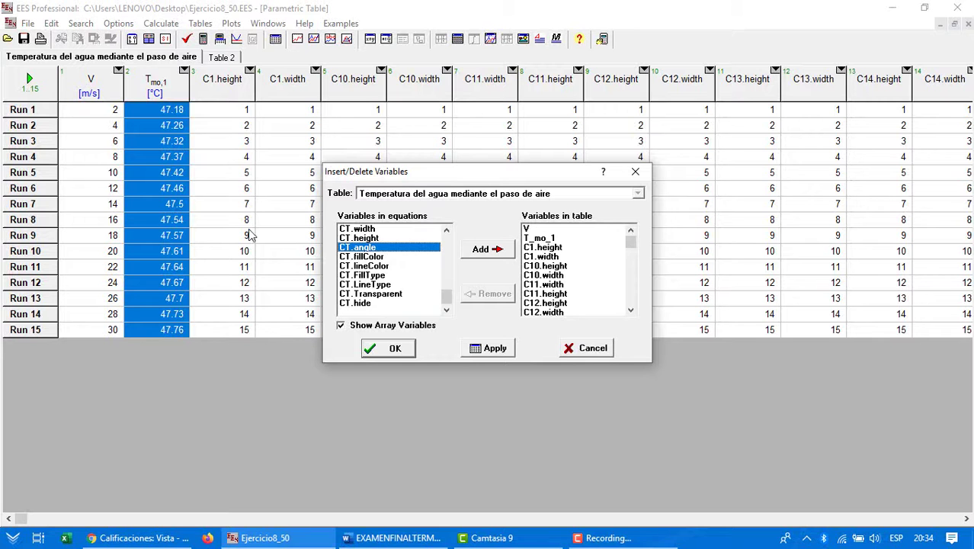
scroll(559, 255, down, 15)
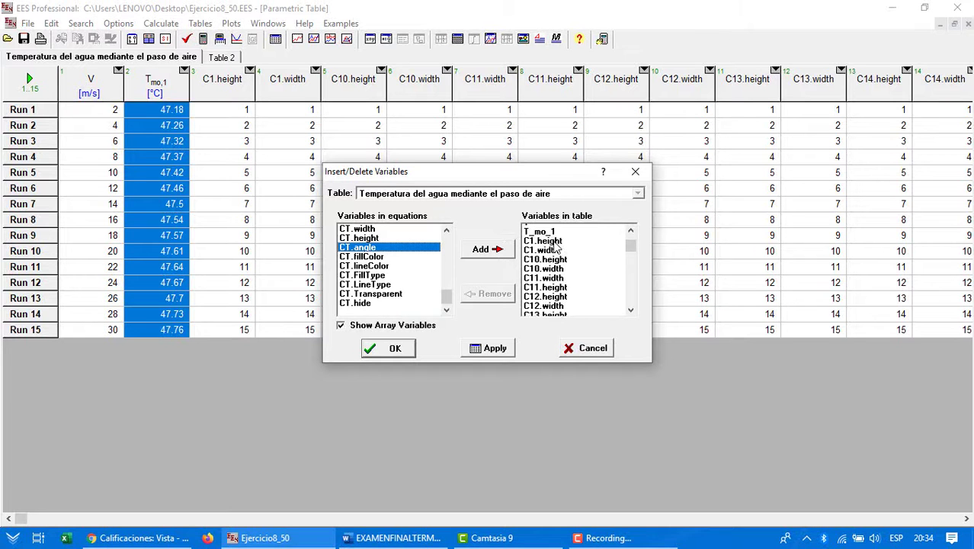
scroll(560, 293, up, 15)
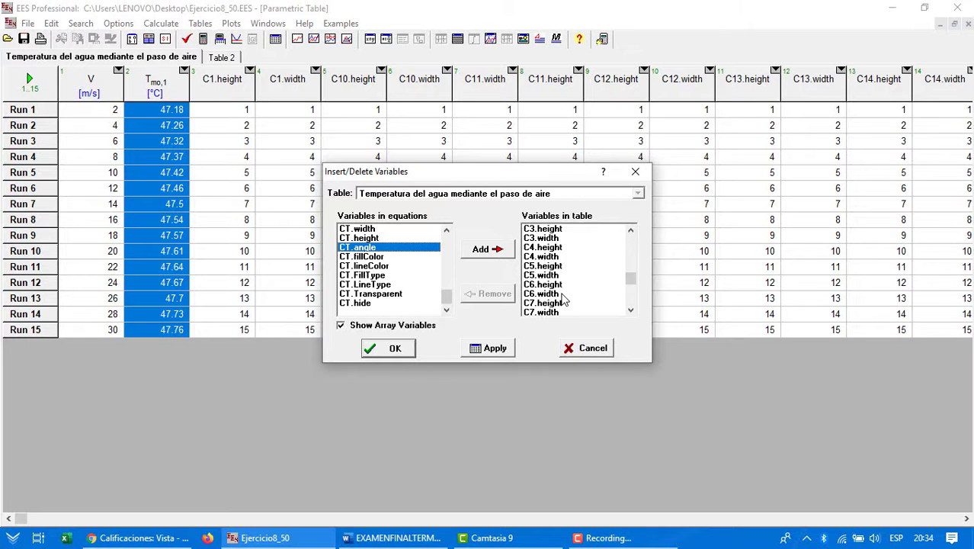
scroll(575, 244, down, 15)
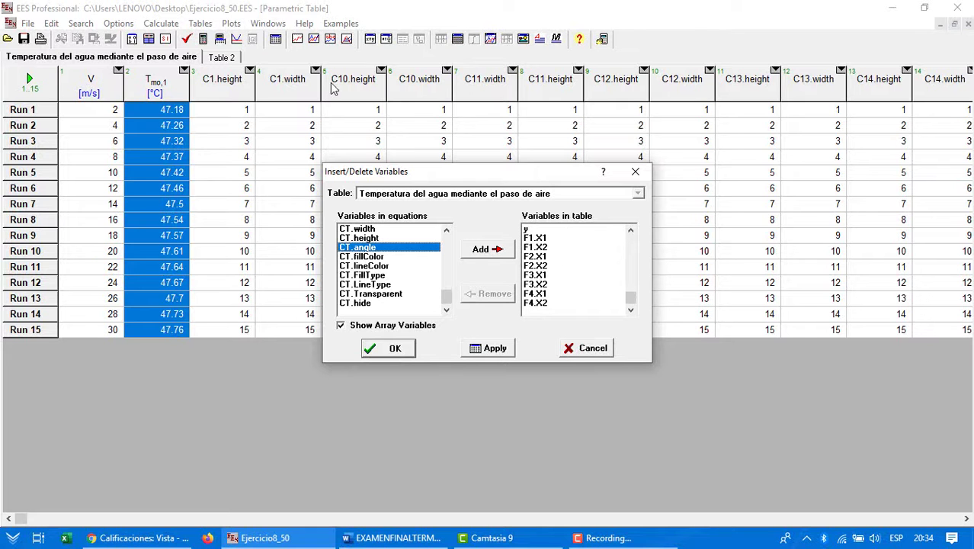
click(581, 348)
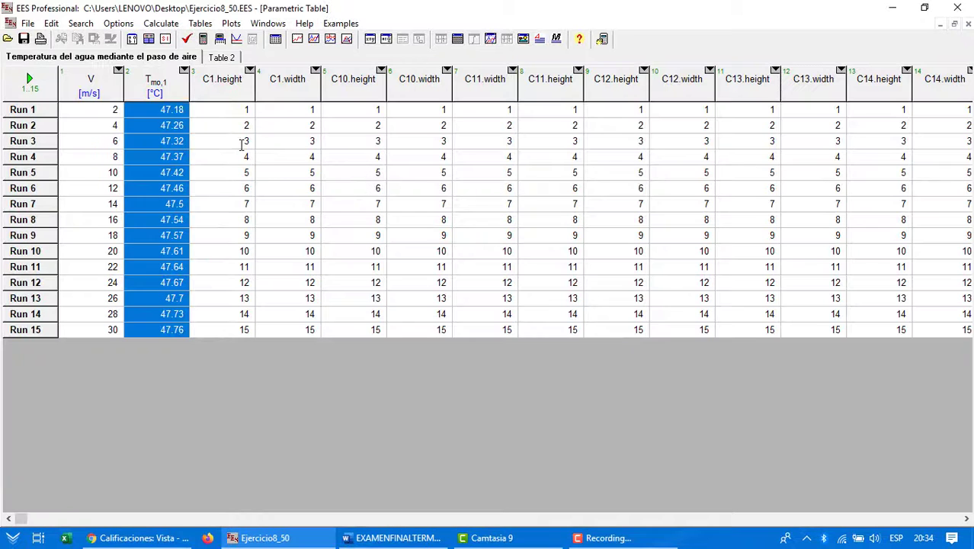
Step up and down through the first runs of the C1.height column to review how the circle height changes
click(213, 114)
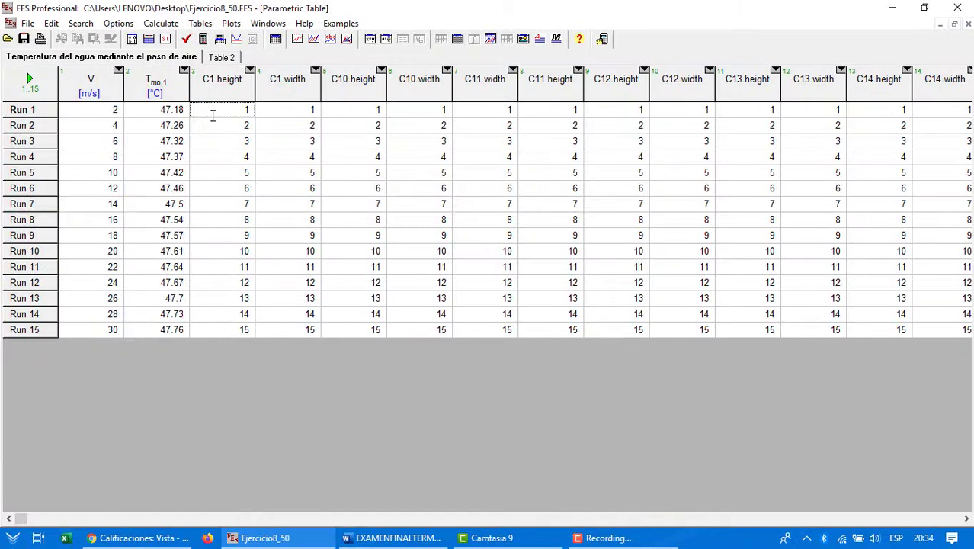
key(Down)
key(Down)
key(Down)
key(Down)
key(Down)
key(Up)
key(Up)
key(Up)
key(Up)
key(Up)
key(Down)
key(Down)
click(221, 109)
click(245, 126)
key(Down)
key(Down)
key(Down)
key(Down)
key(Up)
key(Up)
key(Up)
Compare the Run 1 velocity with its C1.height value, and check C1.height in Run 15
click(87, 109)
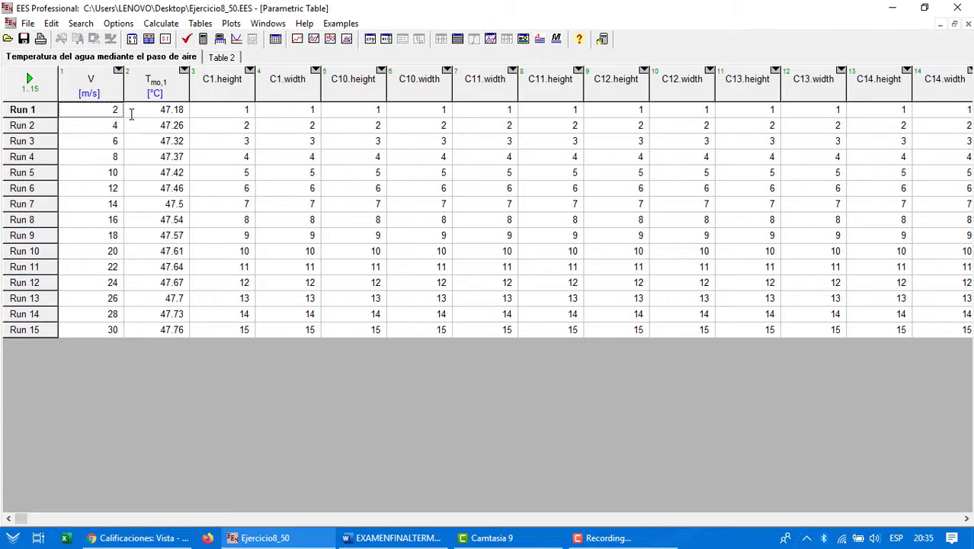
click(242, 111)
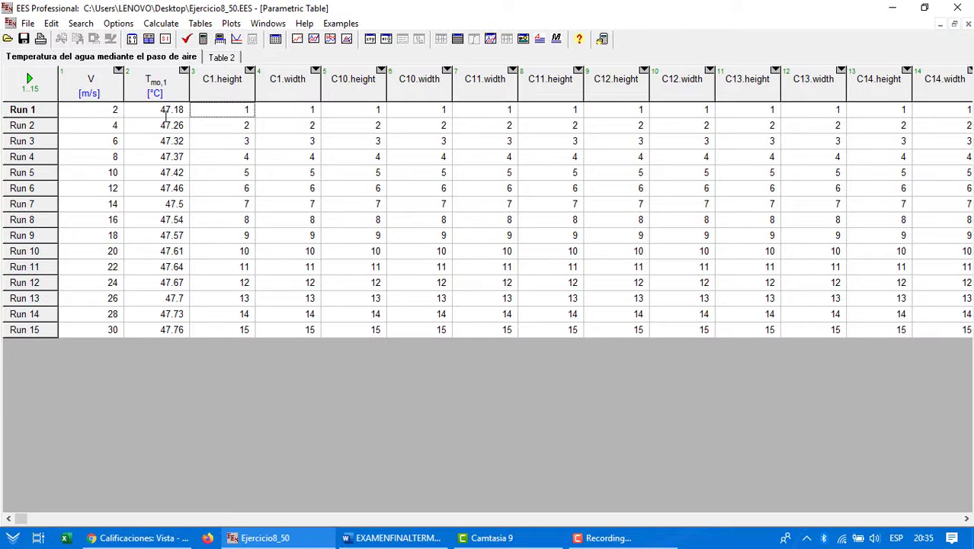
click(115, 110)
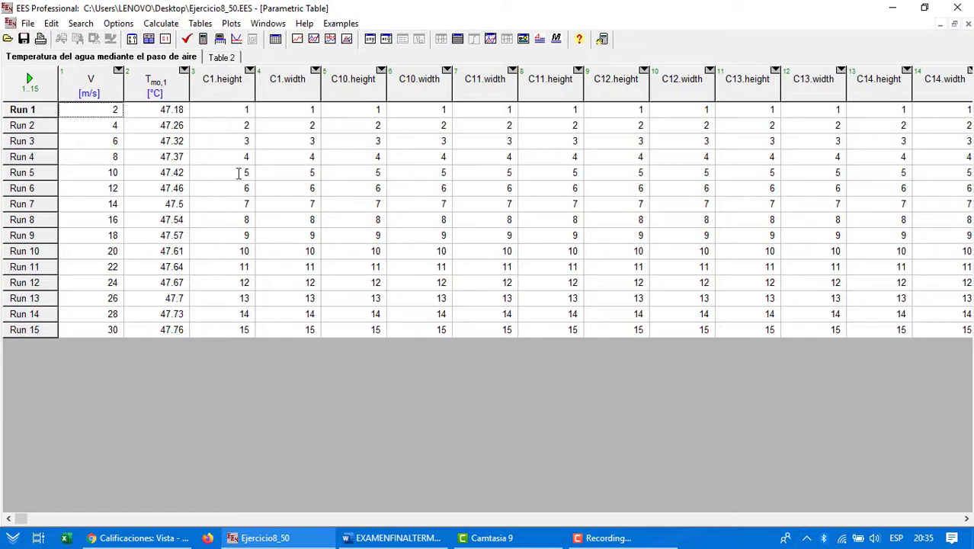
click(246, 332)
click(251, 113)
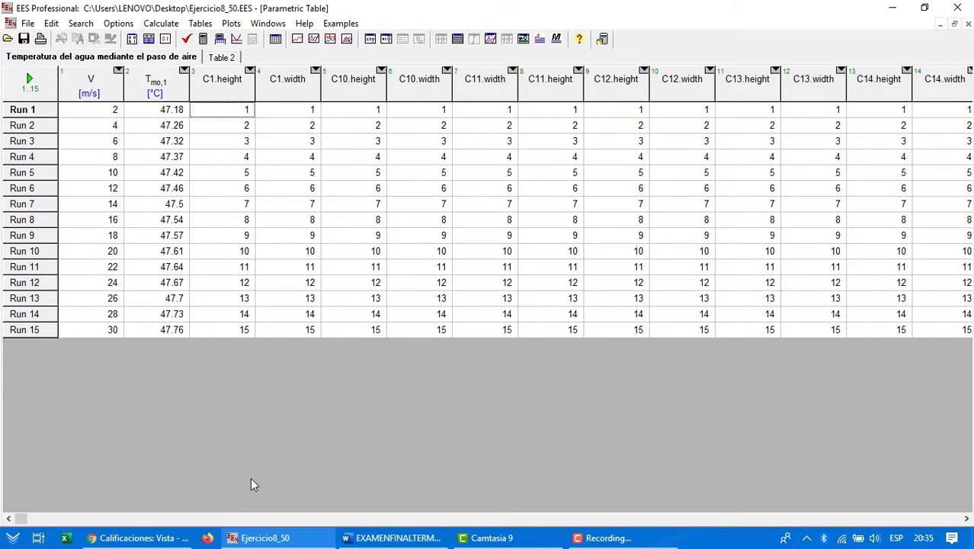
Review the x, y, F1 and F2 columns of the parametric table, and show the "Programacion movimiento de las flechas" equations
drag(26, 519, 840, 491)
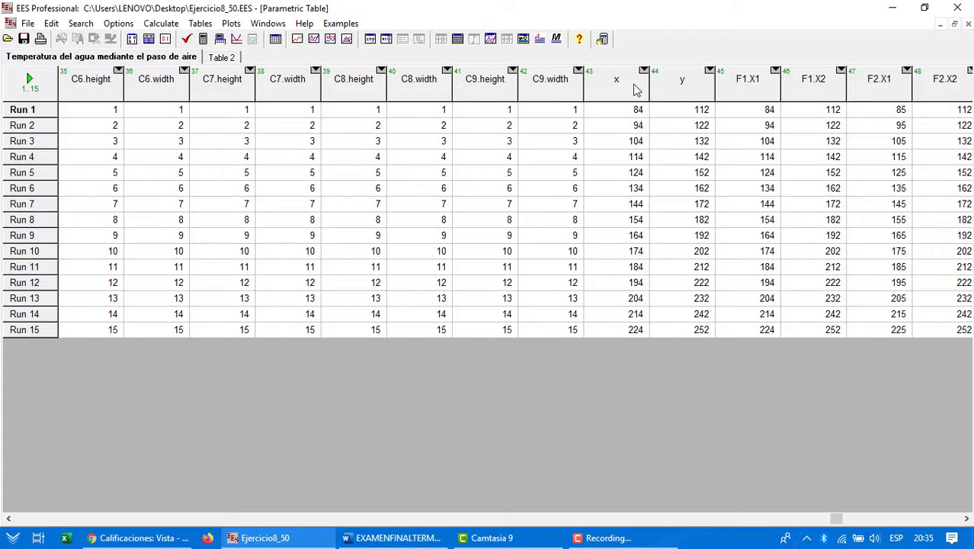
click(267, 23)
mouse_move(311, 31)
mouse_move(268, 24)
click(281, 38)
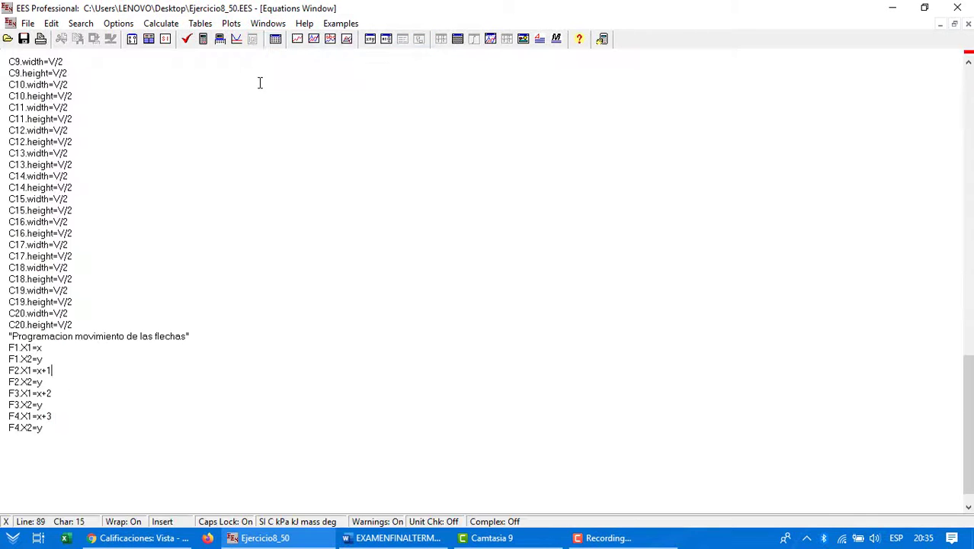
Return to the diagram and inspect the start coordinates X1 and Y1 of arrow F1, closing its line characteristics unchanged
click(268, 23)
mouse_move(298, 29)
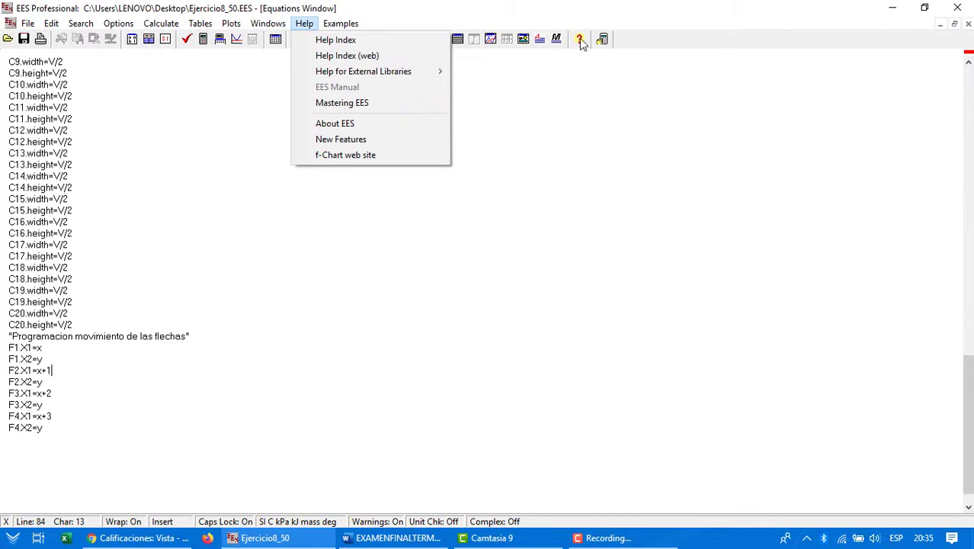
click(526, 39)
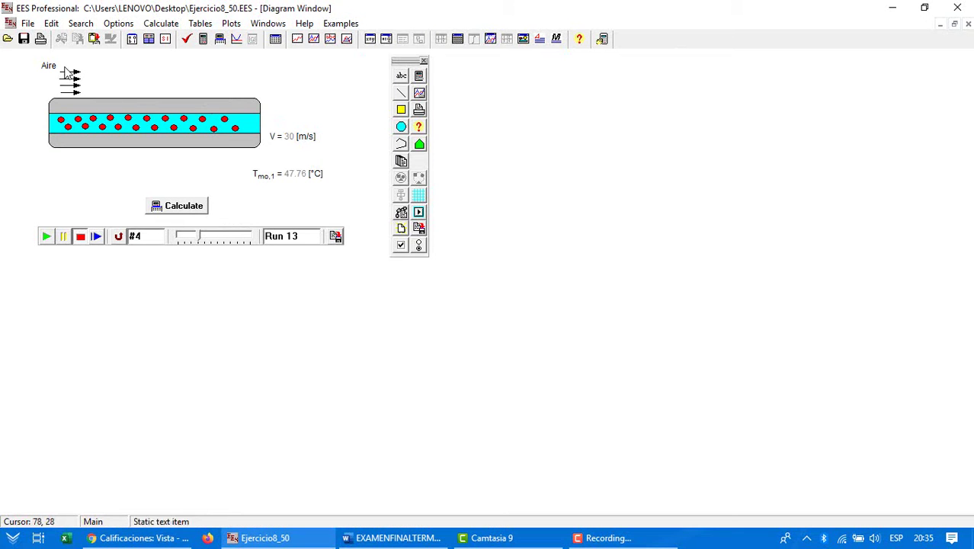
double_click(73, 77)
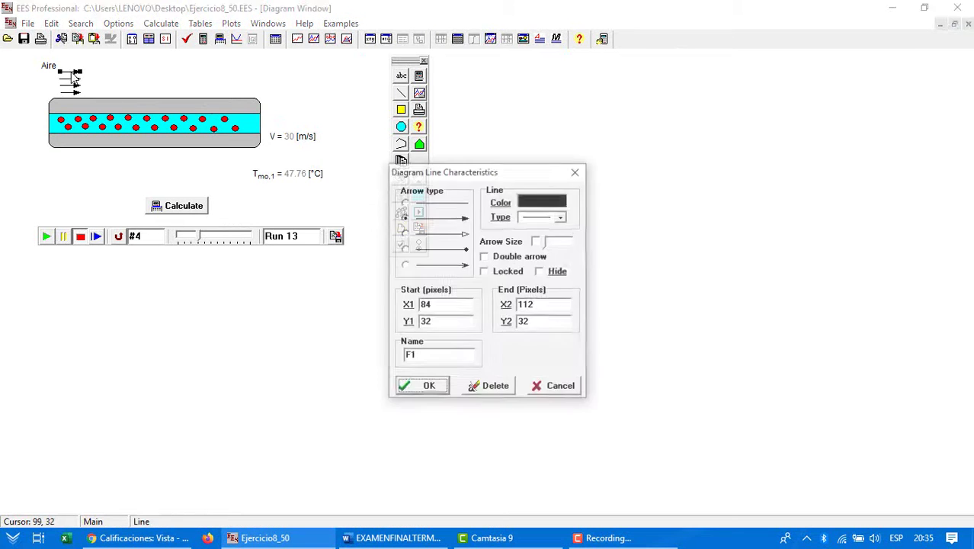
double_click(433, 304)
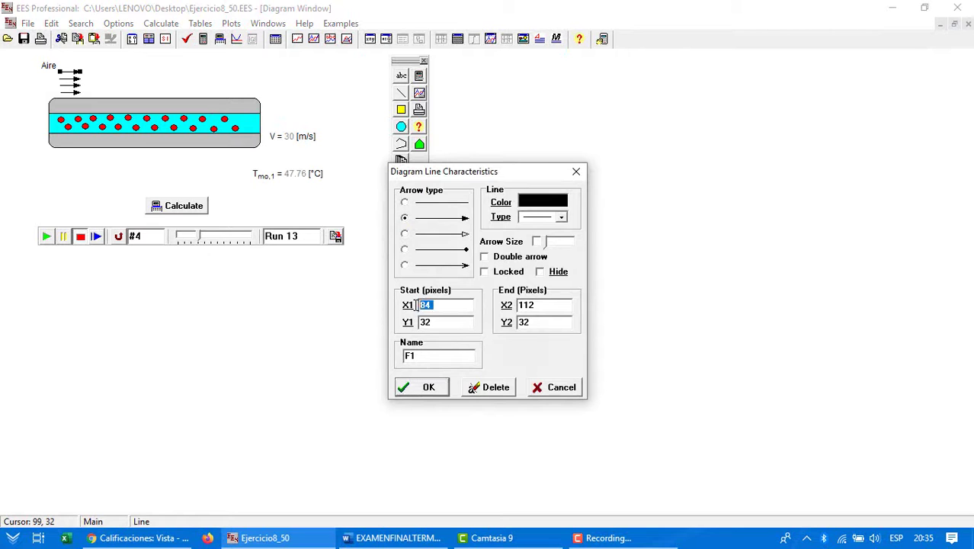
double_click(432, 322)
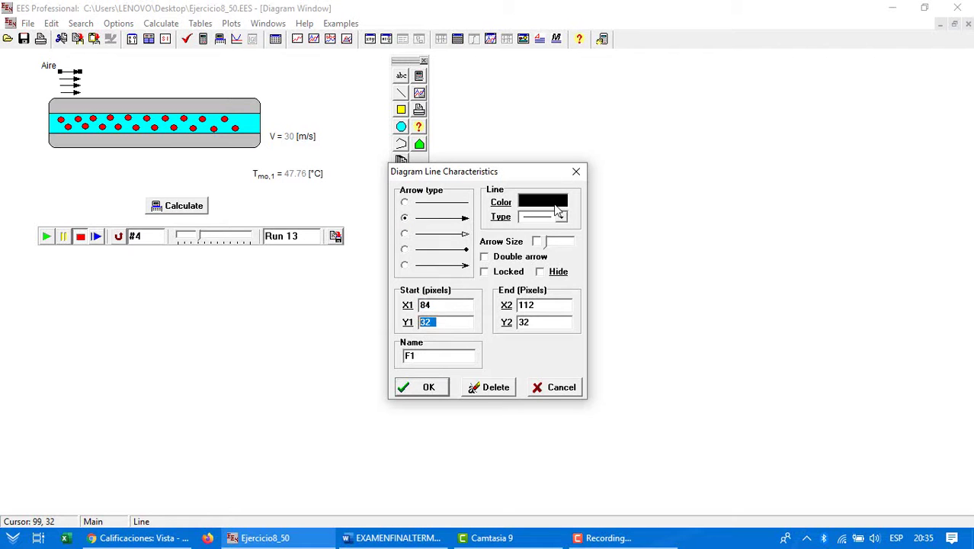
click(576, 171)
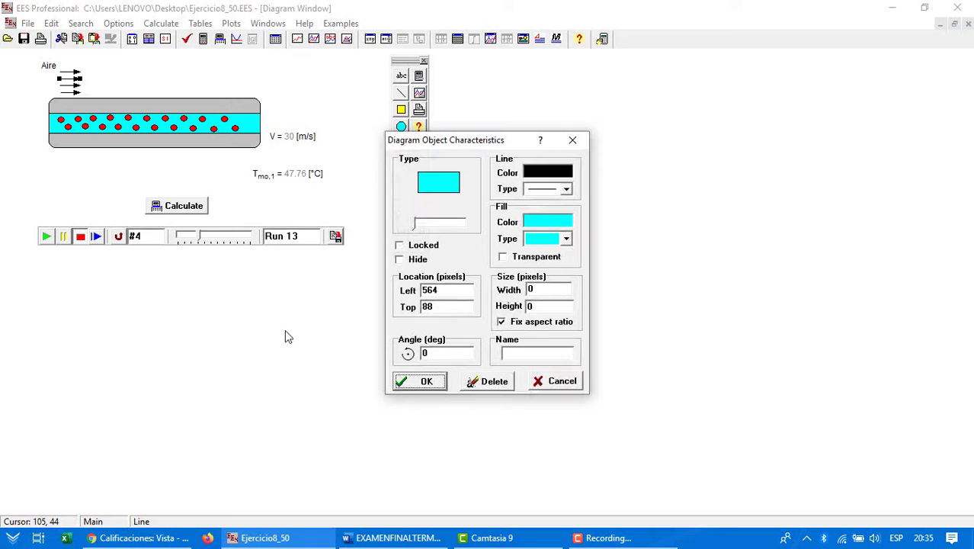
Check the location settings in the characteristics of the second and third air arrows, closing both without changes
click(443, 308)
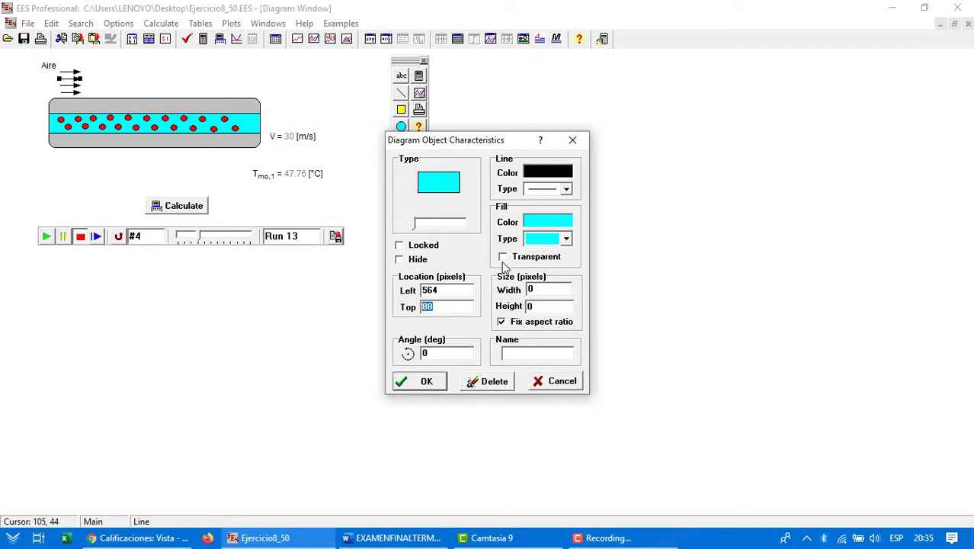
click(572, 140)
double_click(69, 92)
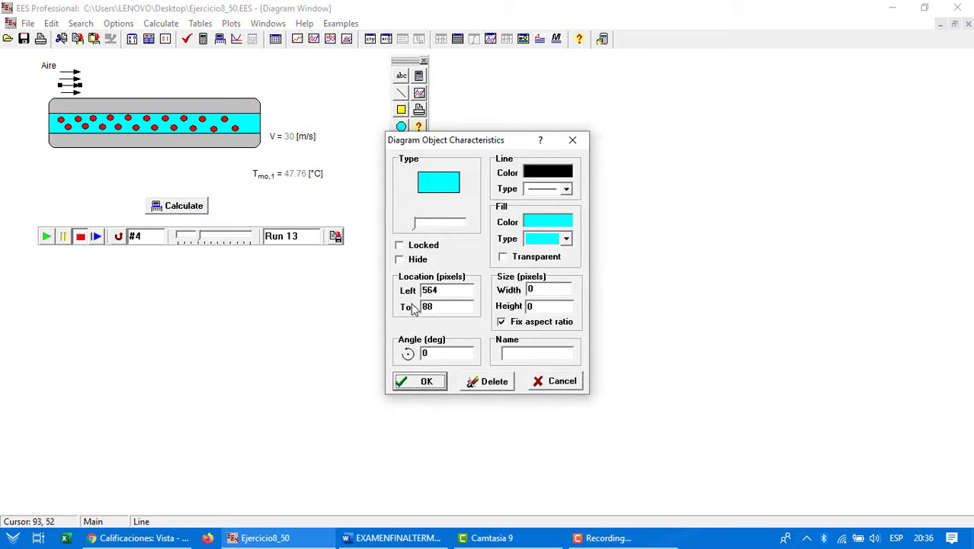
click(440, 305)
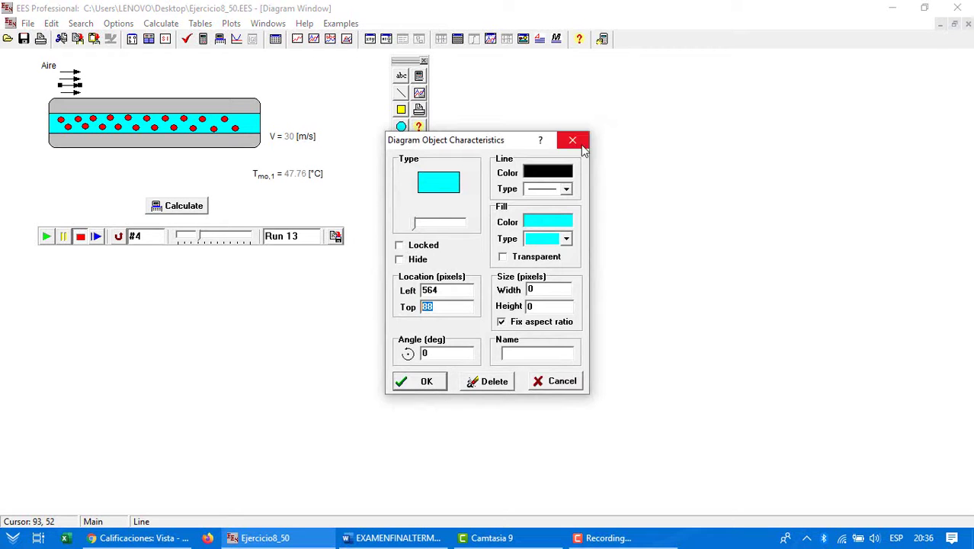
click(573, 142)
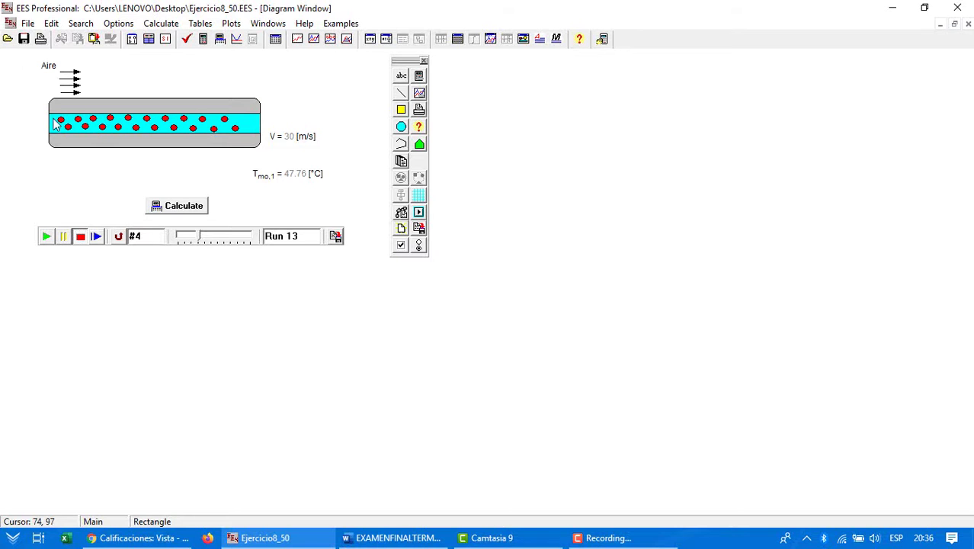
Reopen the "Temperatura del agua mediante el paso de aire" table and review the x, y and F1 to F4 coordinate columns
click(266, 24)
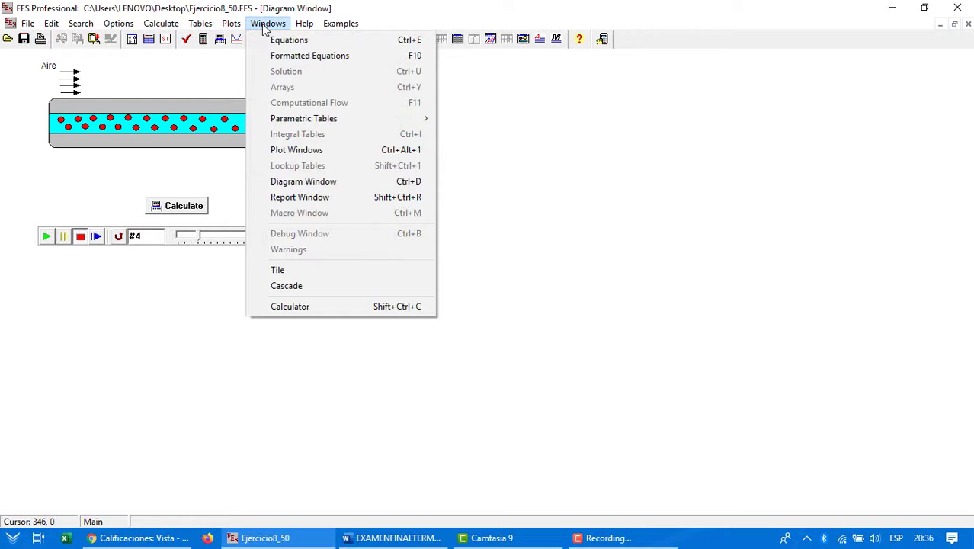
mouse_move(418, 119)
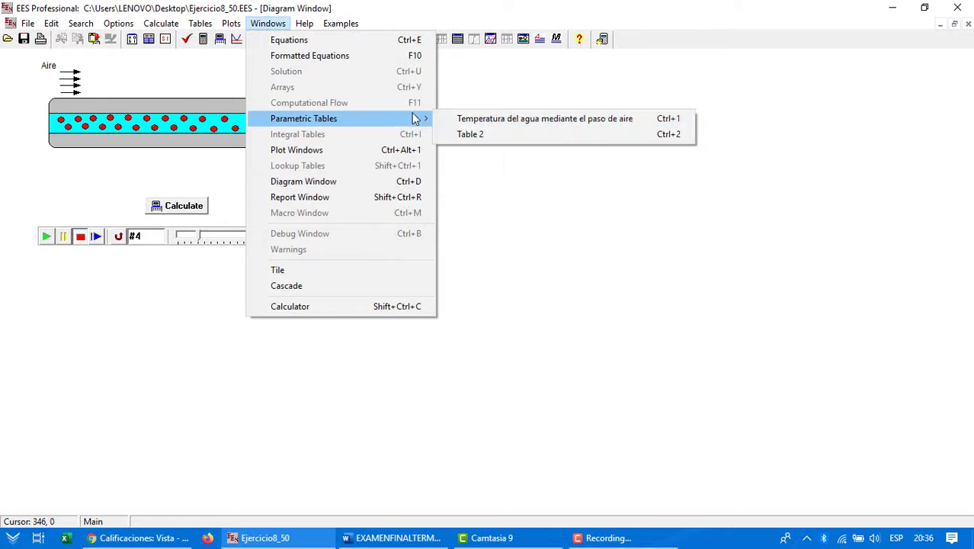
click(460, 120)
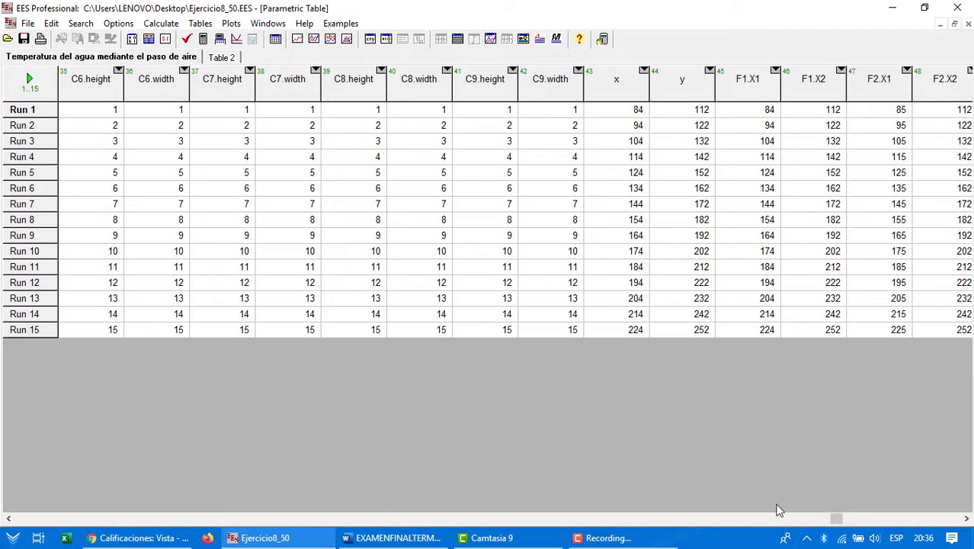
click(843, 518)
click(706, 125)
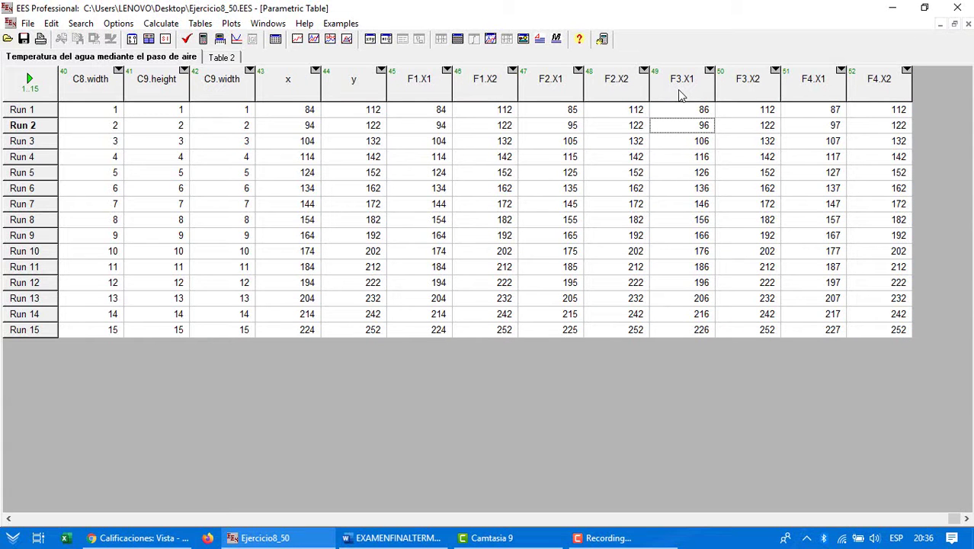
click(293, 110)
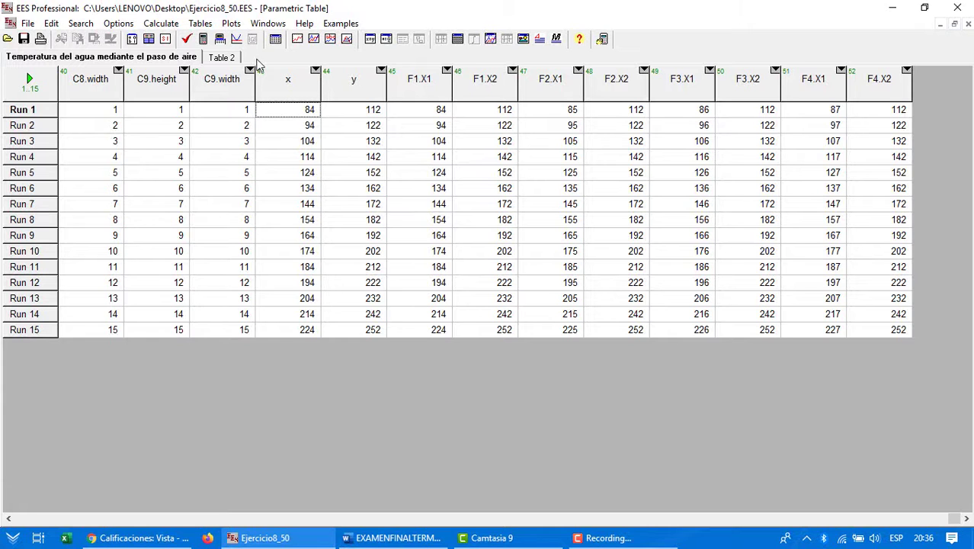
Examine the fill settings for the x column using the Increment option, and close them without applying anything
click(315, 71)
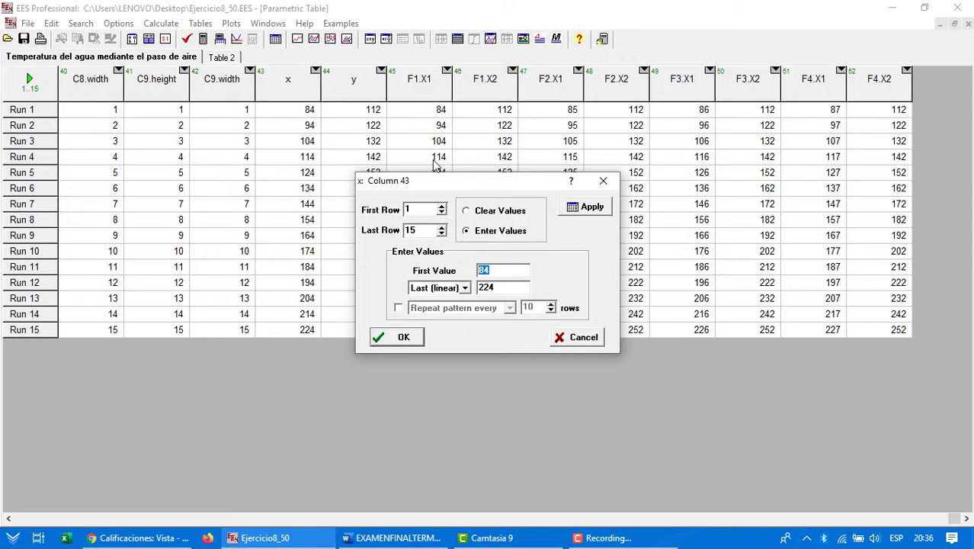
click(465, 289)
click(437, 311)
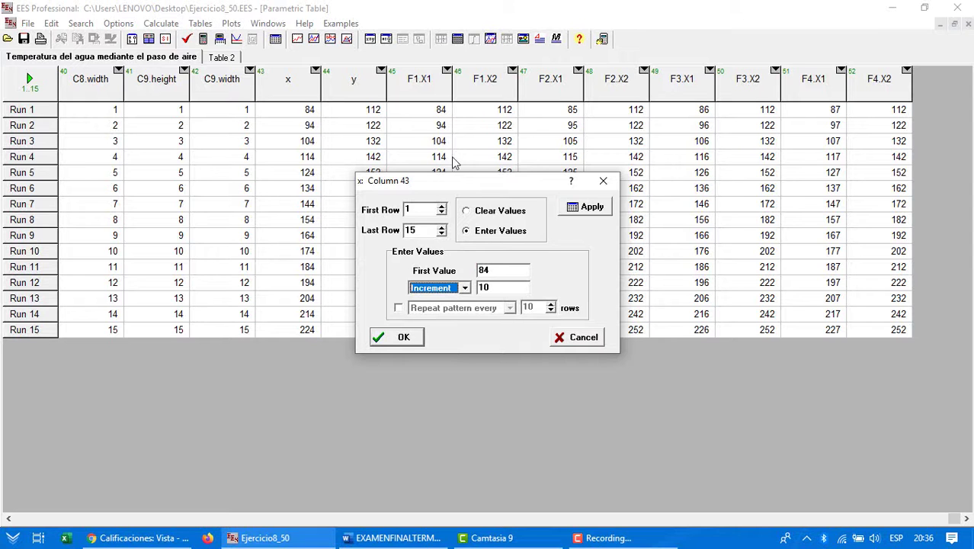
drag(496, 286, 463, 283)
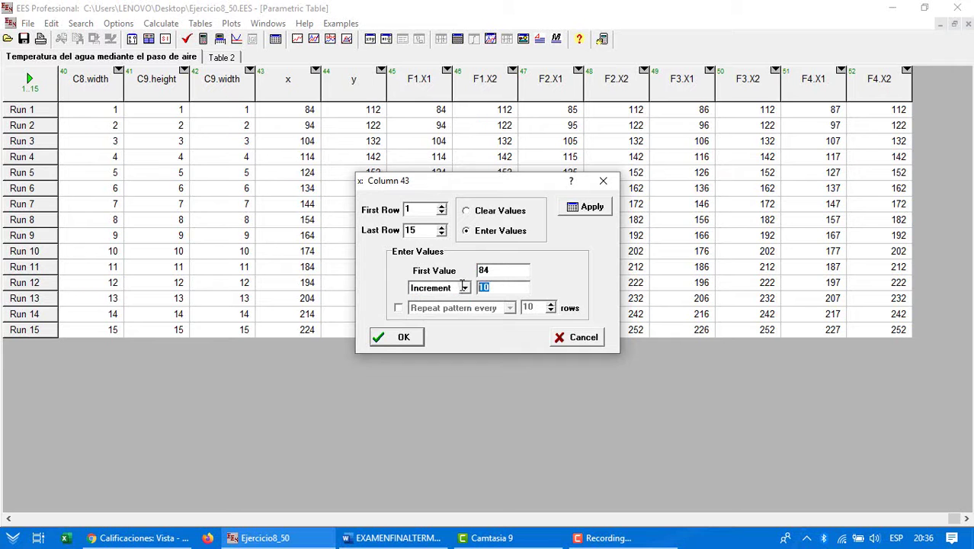
click(464, 288)
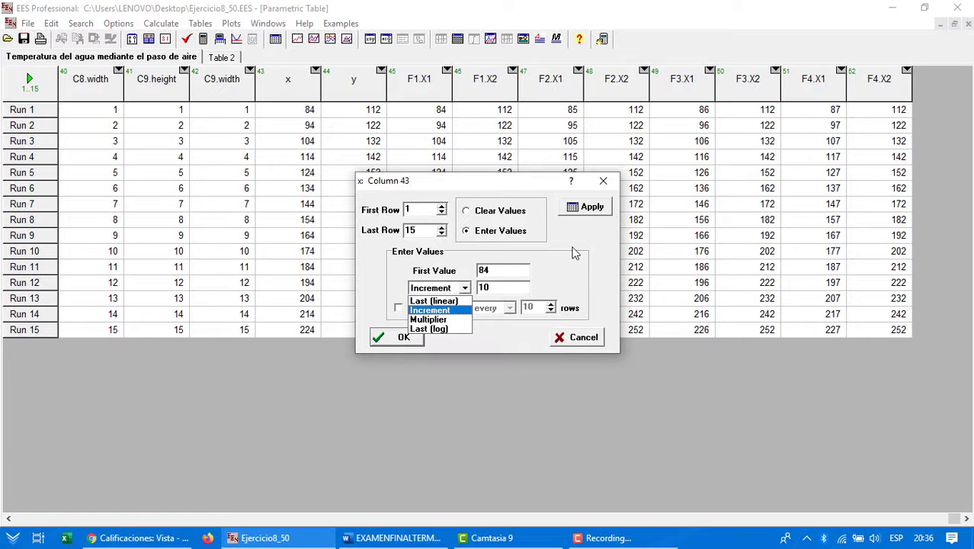
click(455, 412)
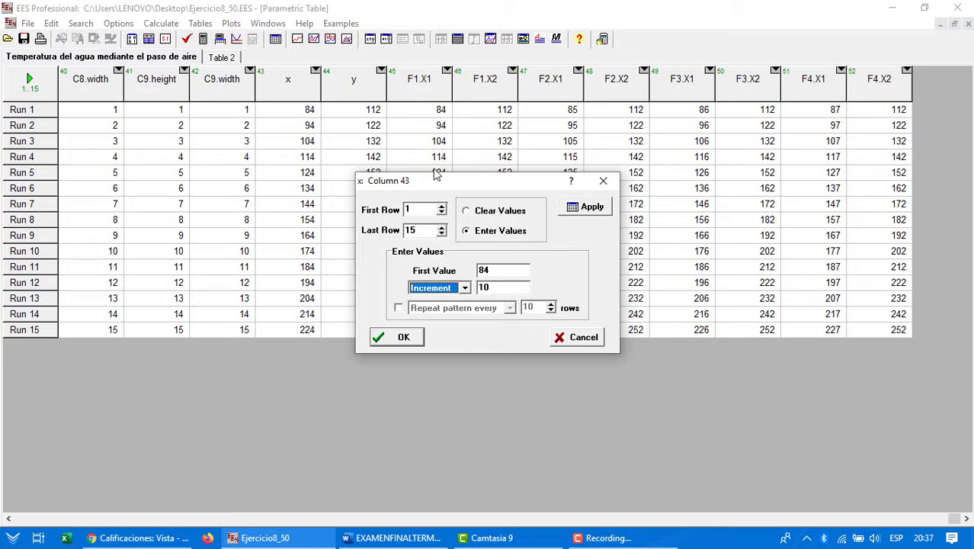
click(603, 182)
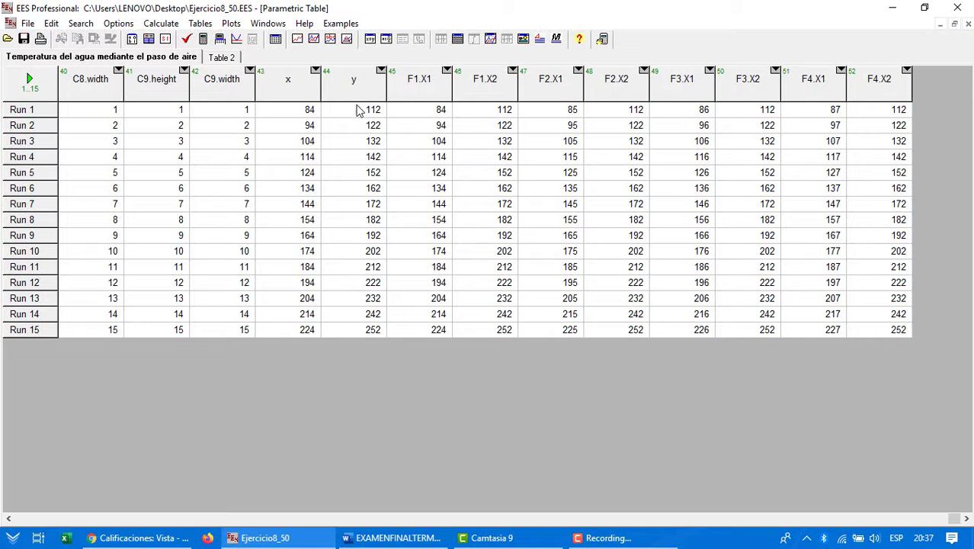
Show the arrow equations again, return to the diagram, and check the lowest arrow's location settings without changing them
click(338, 24)
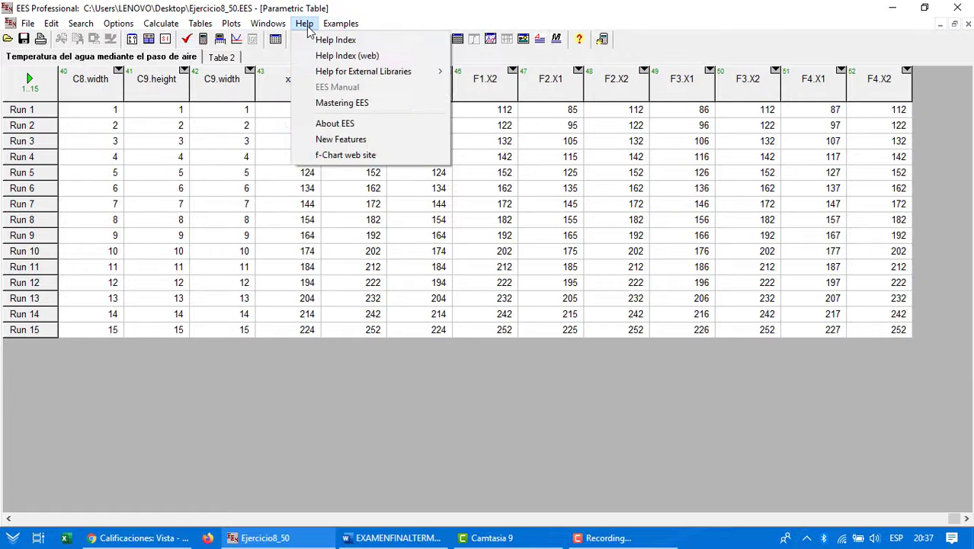
click(286, 41)
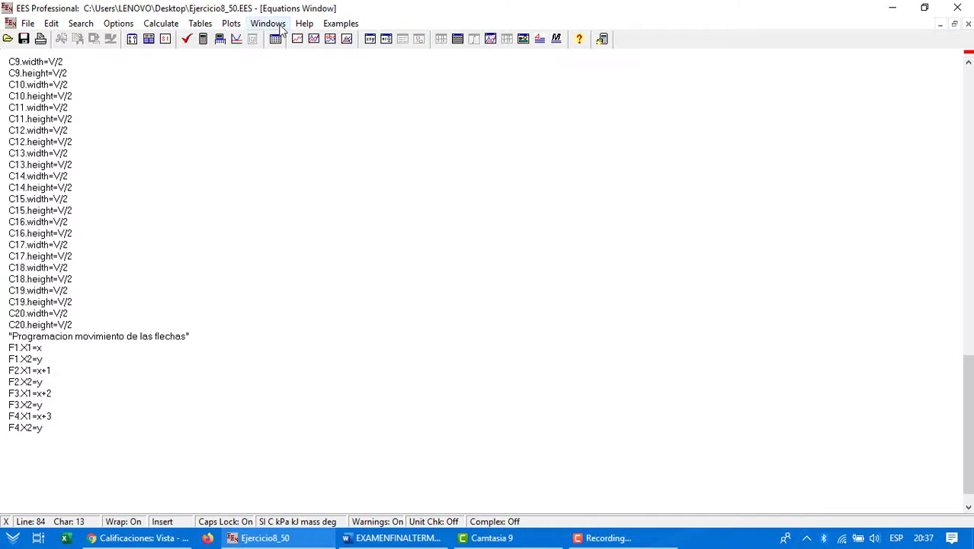
click(268, 24)
click(298, 184)
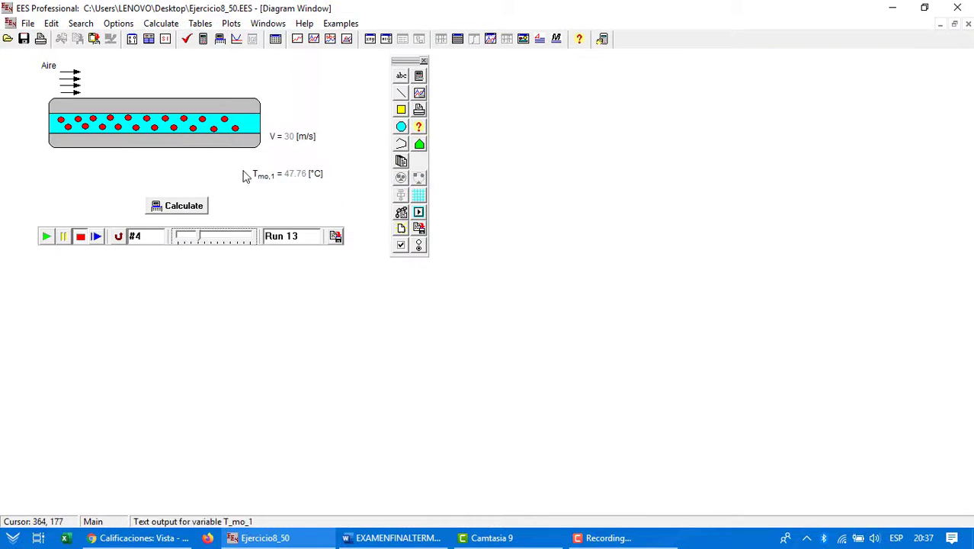
double_click(68, 97)
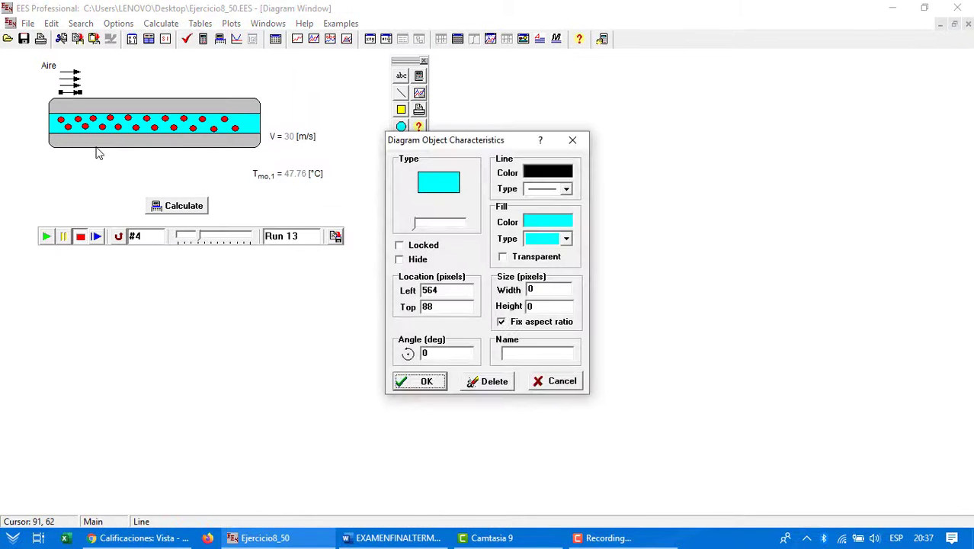
drag(438, 307, 407, 298)
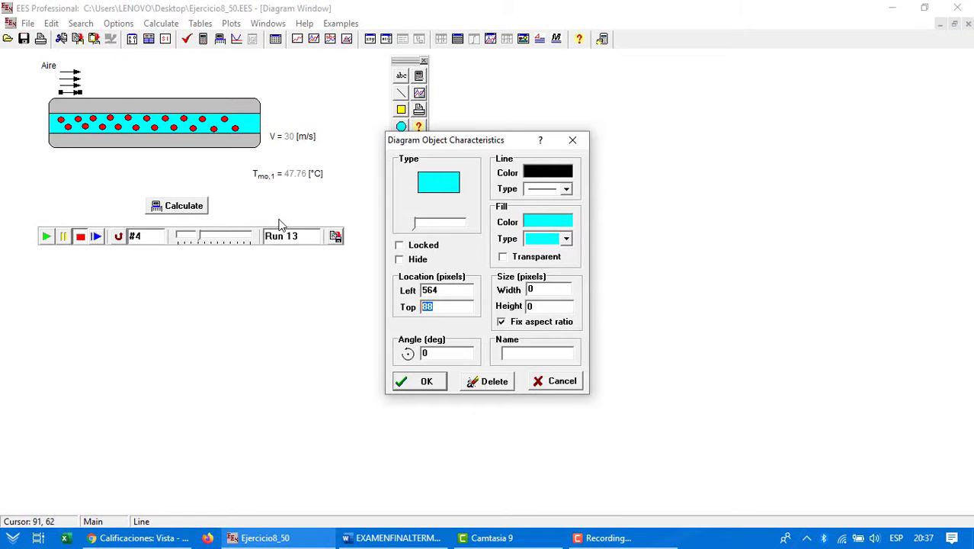
click(573, 140)
Inspect the start Y1 and end X2 coordinates of arrow F2, and close its line characteristics unchanged
double_click(69, 78)
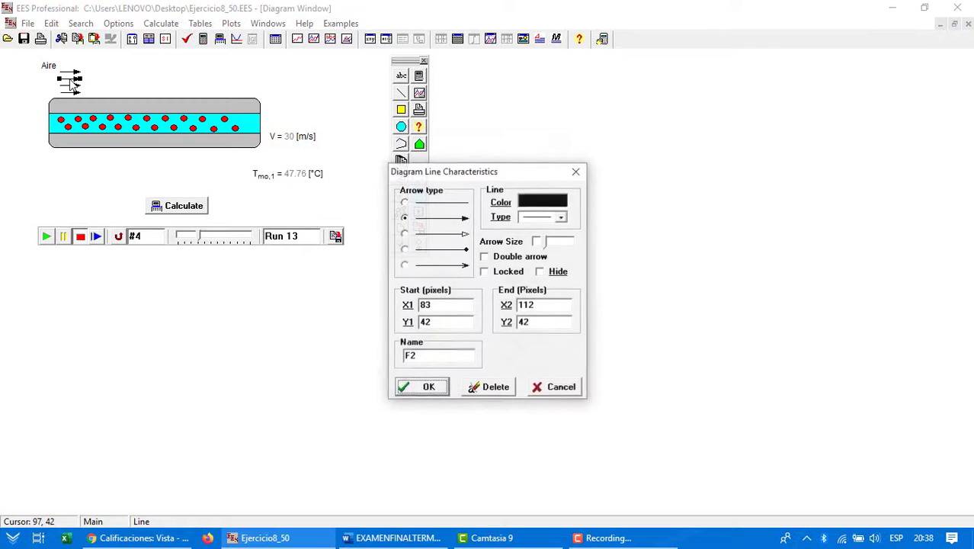
click(453, 321)
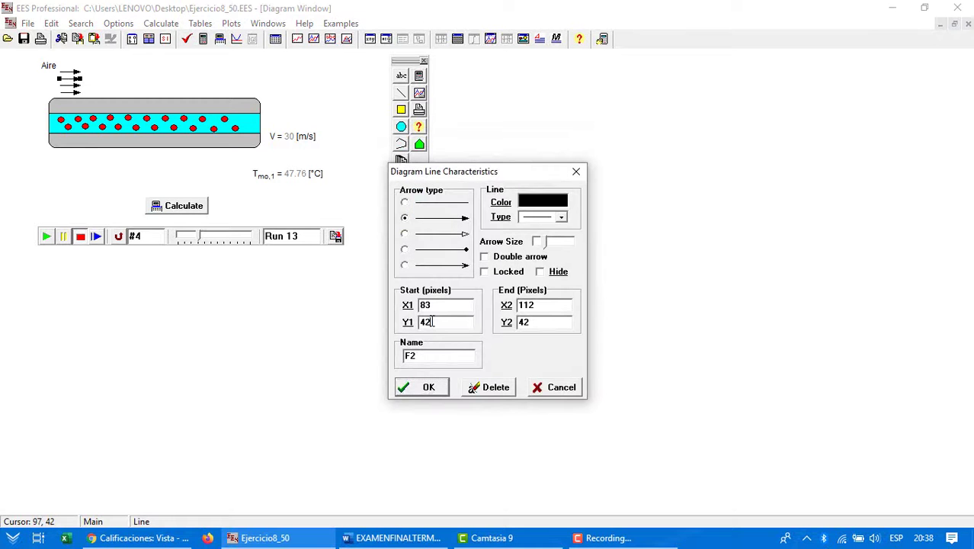
drag(549, 304, 491, 303)
click(549, 304)
click(576, 172)
Inspect the characteristics of the diagram object near the third arrow and arrow F1's end X2 coordinate, closing both dialogs without changes
double_click(68, 90)
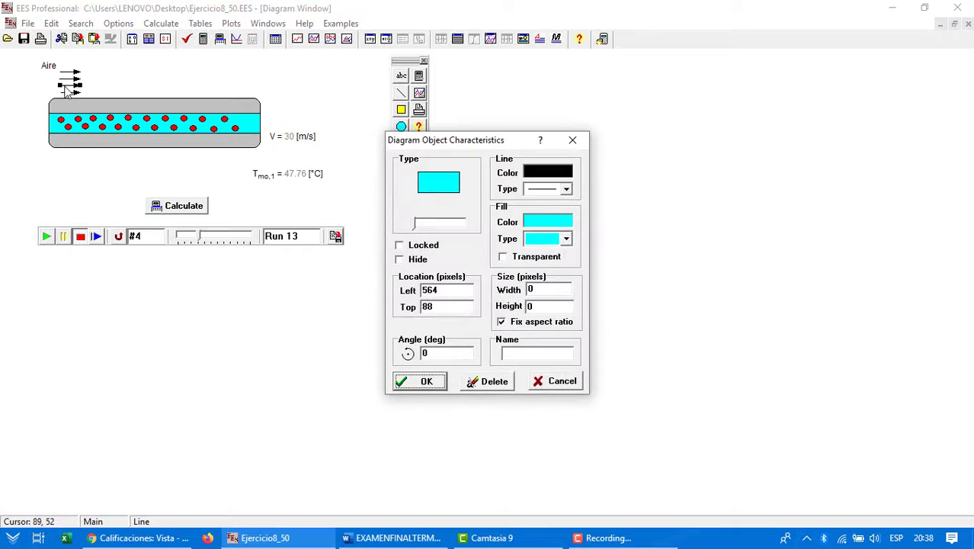
click(534, 289)
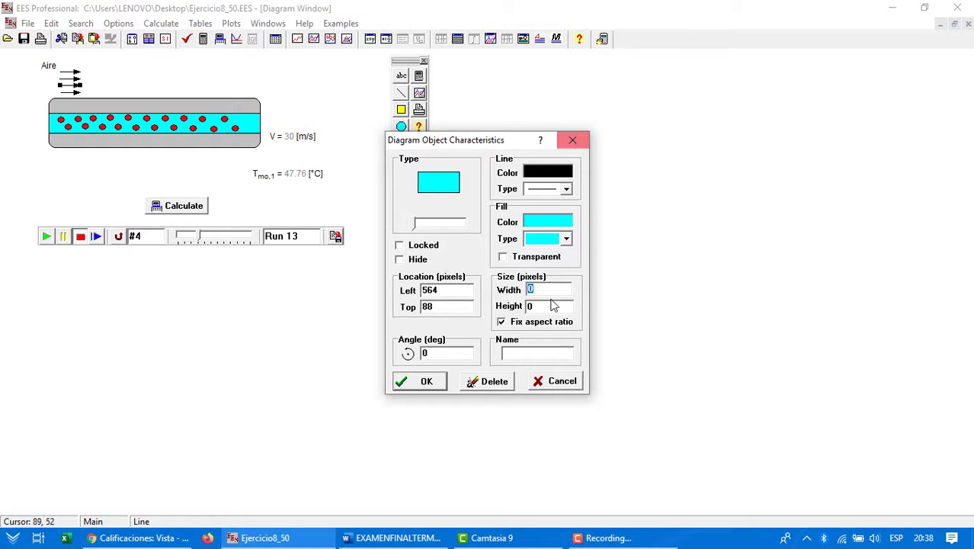
click(572, 140)
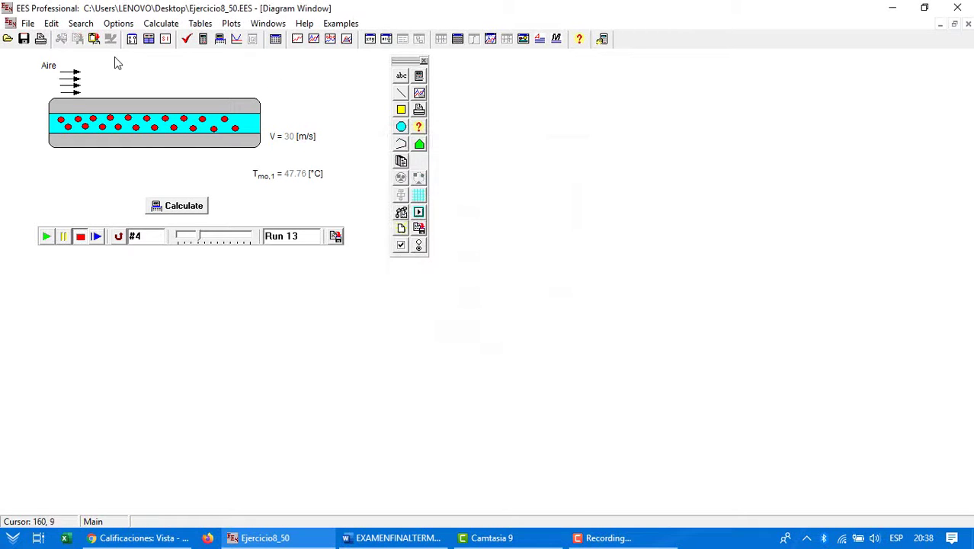
double_click(70, 73)
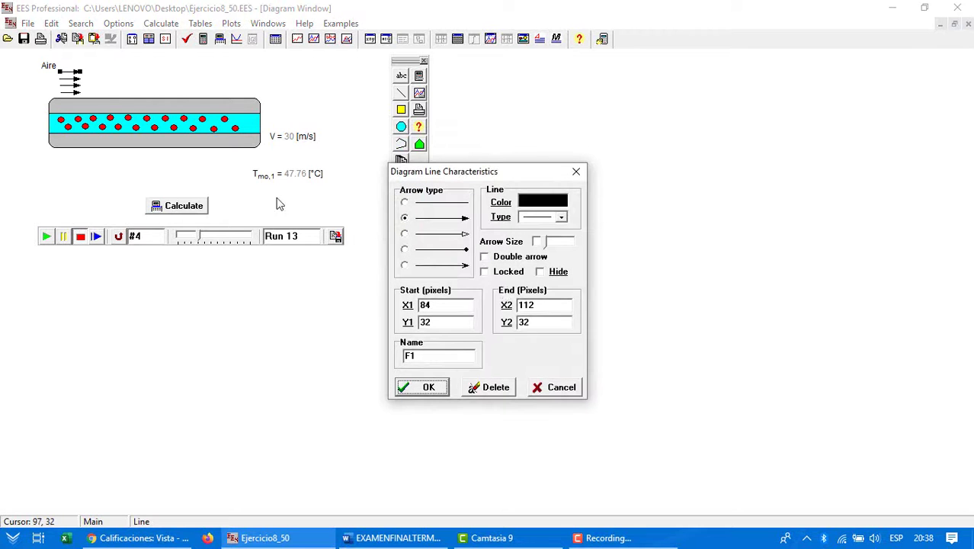
double_click(538, 304)
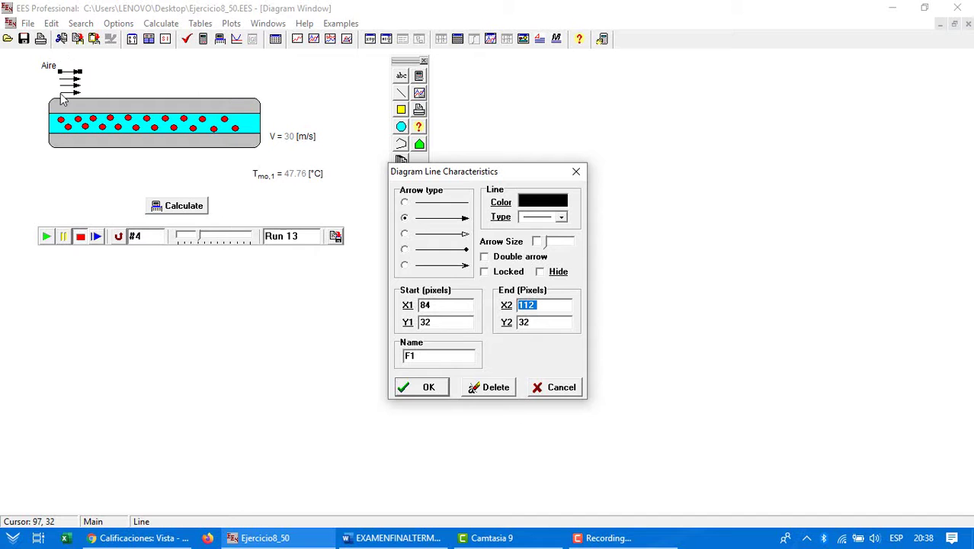
click(577, 174)
Reopen the "Temperatura del agua mediante el paso de aire" table and review the x, y and F1 to F4 columns
click(273, 25)
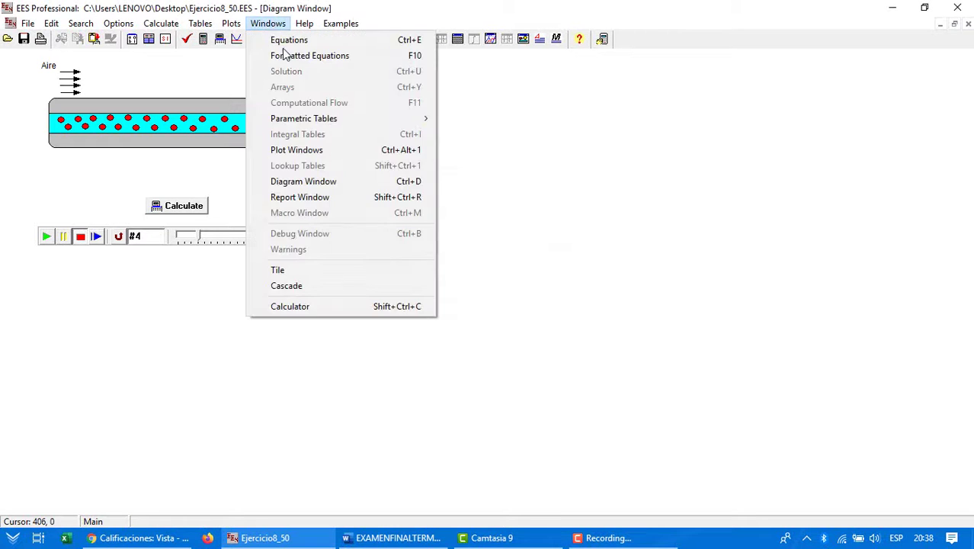
mouse_move(339, 122)
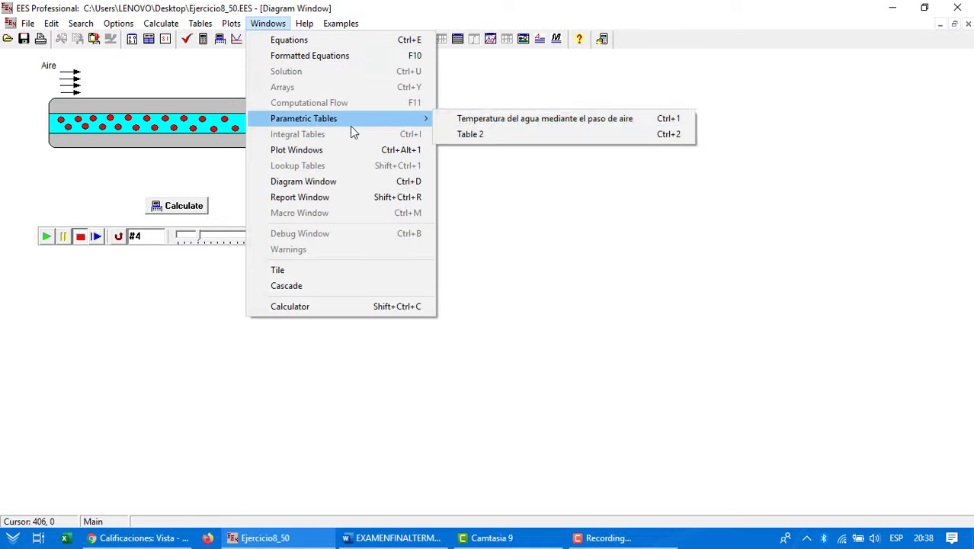
click(471, 122)
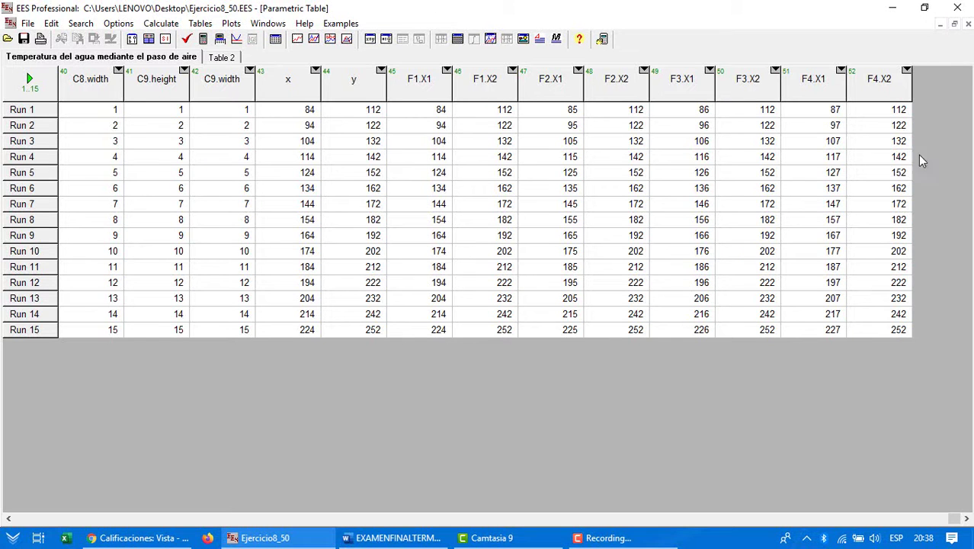
Show the equations and review the arrow movement block, highlighting the x+1 term of F2.X1 and the F1 to F4 lines
click(267, 23)
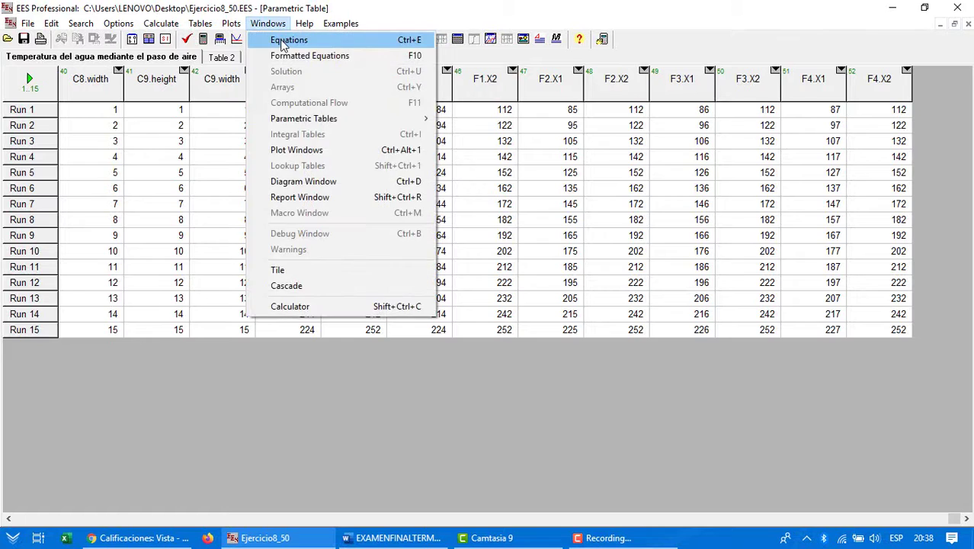
click(283, 41)
drag(58, 419, 6, 313)
click(57, 350)
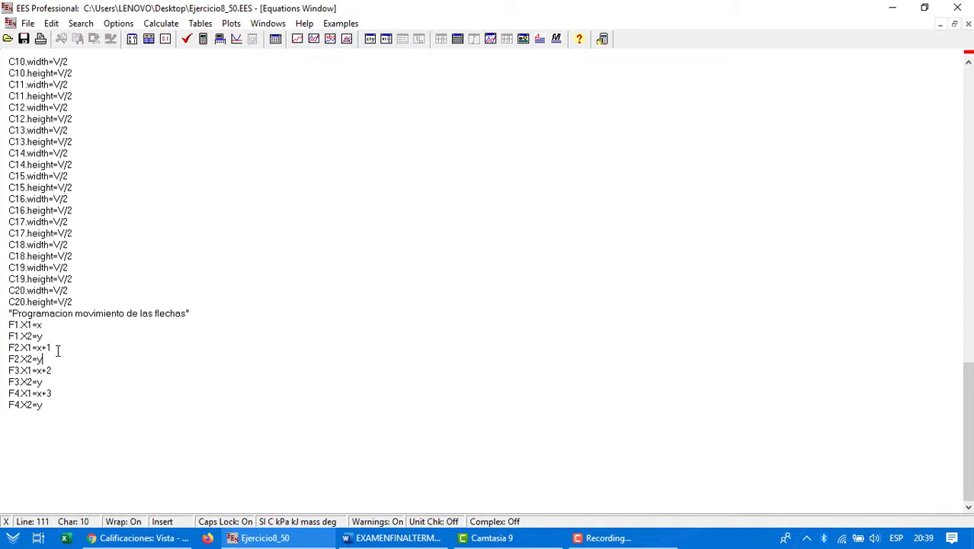
drag(49, 348, 38, 341)
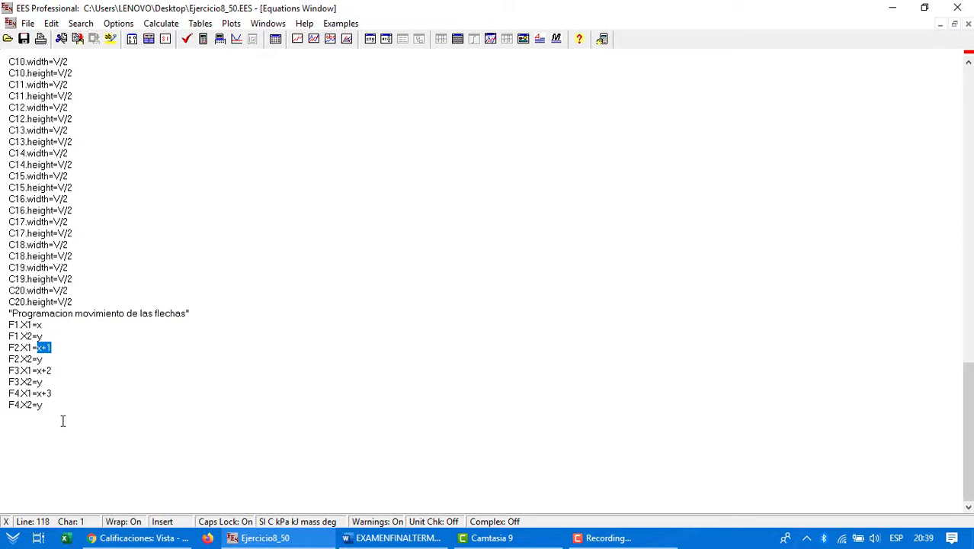
key(Up)
key(Up)
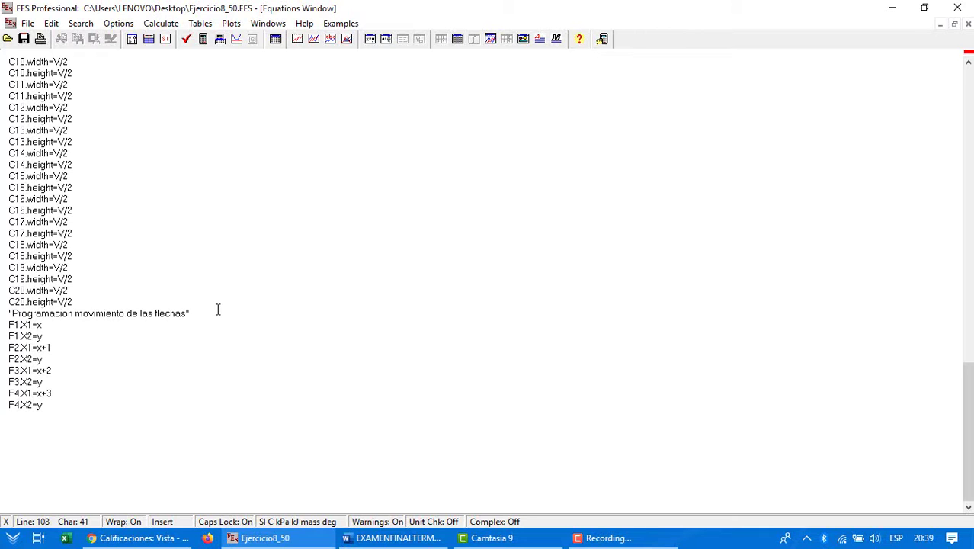
drag(46, 415, 2, 323)
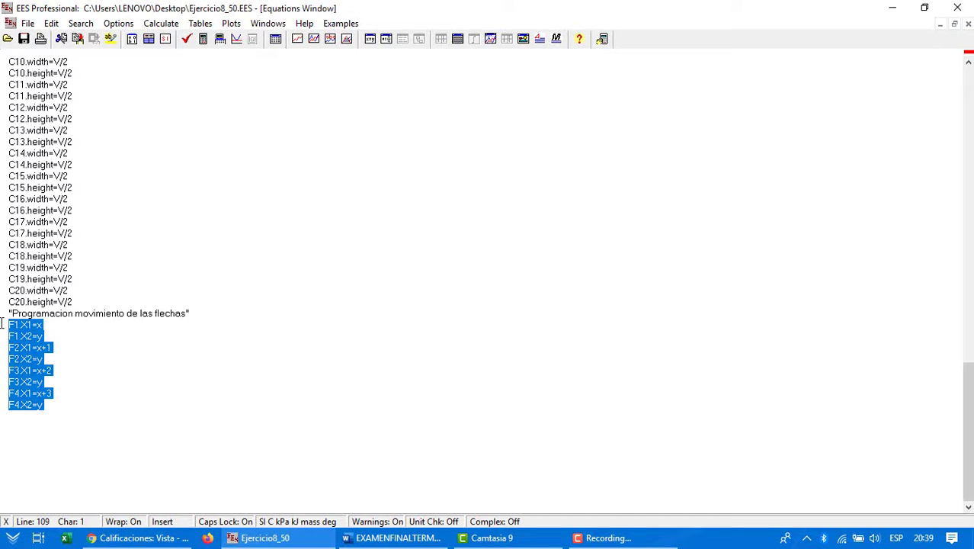
click(53, 365)
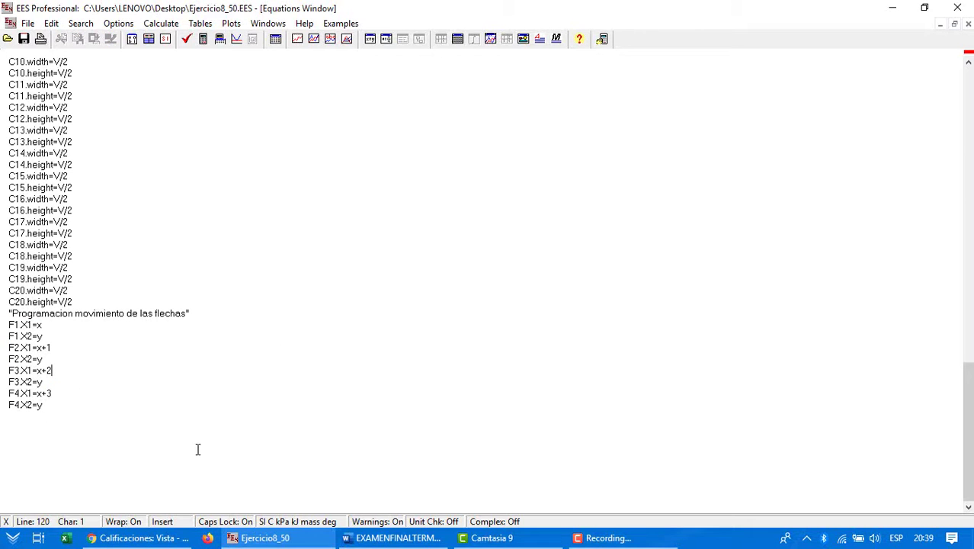
Highlight the circle width and height equations together with the arrow equations, look them over, and clear the selection
drag(40, 425, 2, 64)
scroll(83, 262, up, 2)
scroll(224, 342, down, 2)
click(274, 352)
Return to the diagram, leave its editing mode, and play the arrow and circle animation once
click(267, 24)
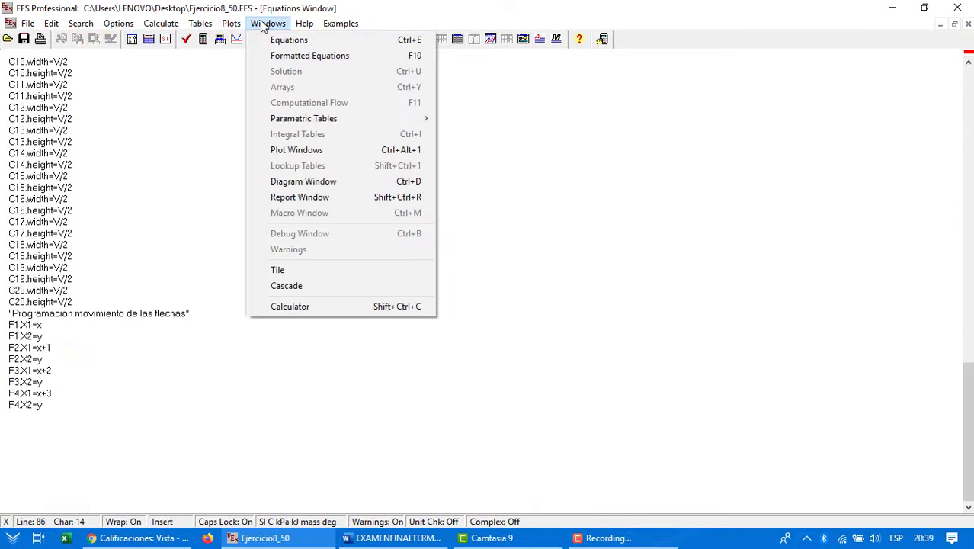
click(521, 41)
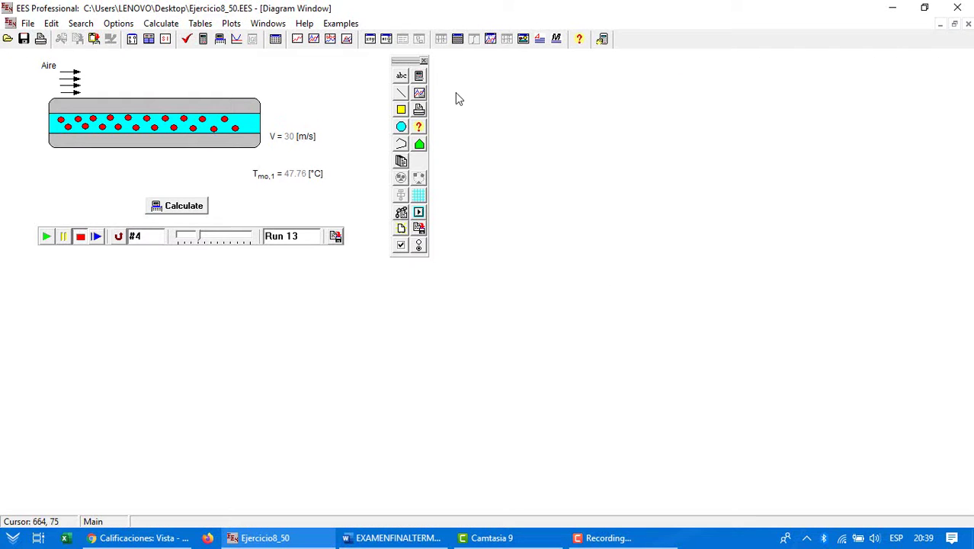
click(425, 61)
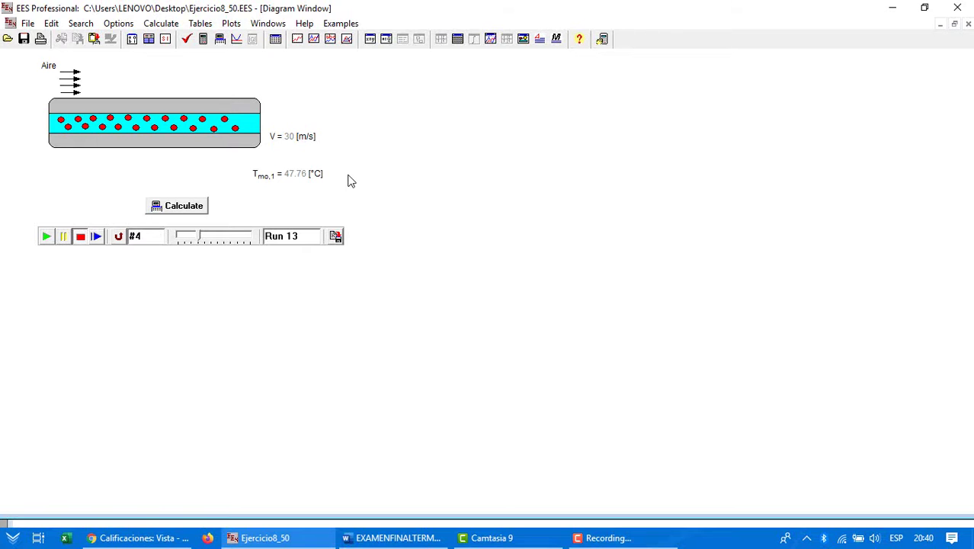
click(46, 238)
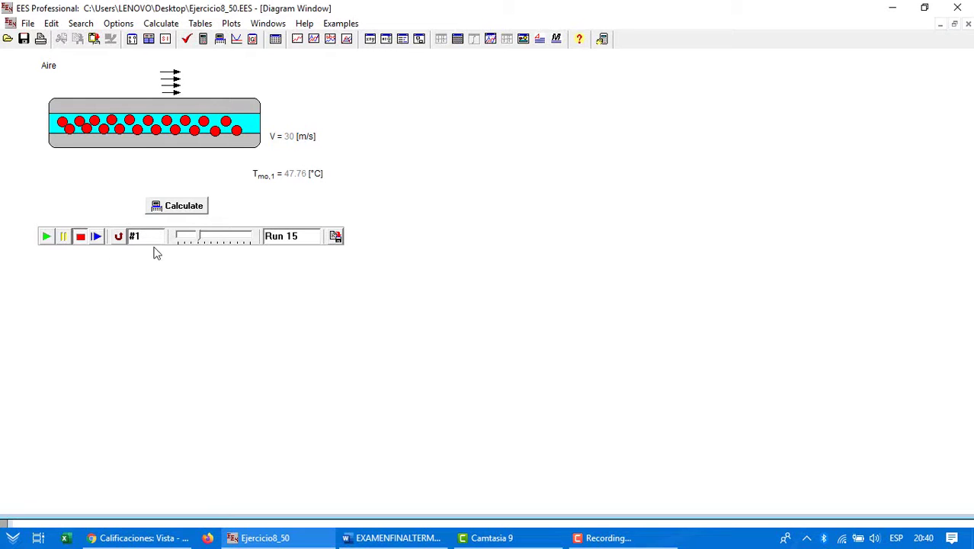
Turn on repeat for the animation, play it again through several cycles, and pause it at Run 12
click(118, 236)
click(45, 237)
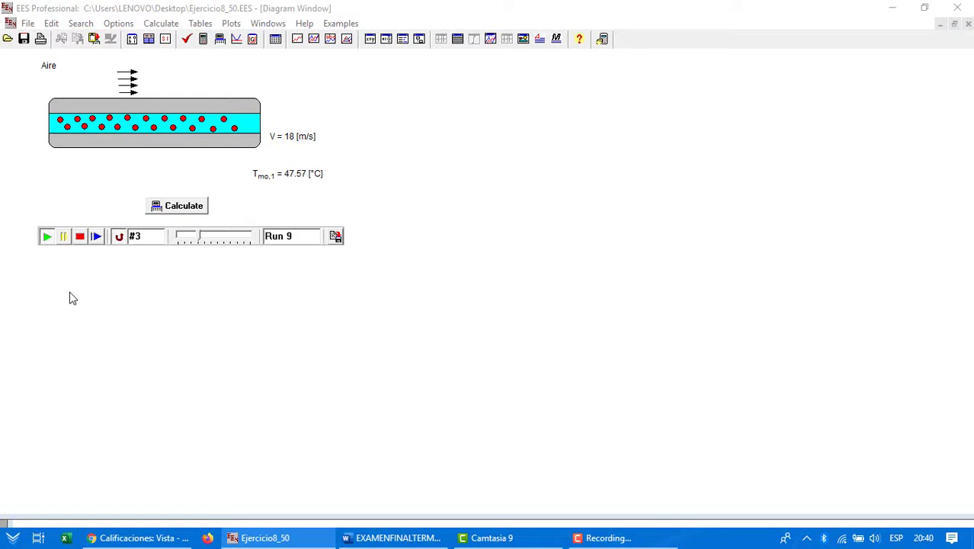
click(65, 237)
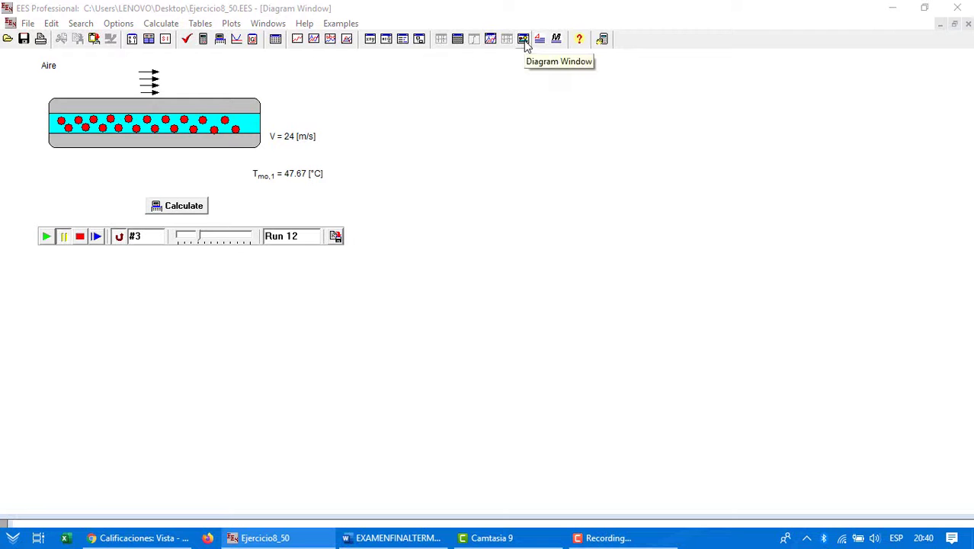
Put the diagram back in editing mode and delete the V velocity output label beside the tube
click(523, 40)
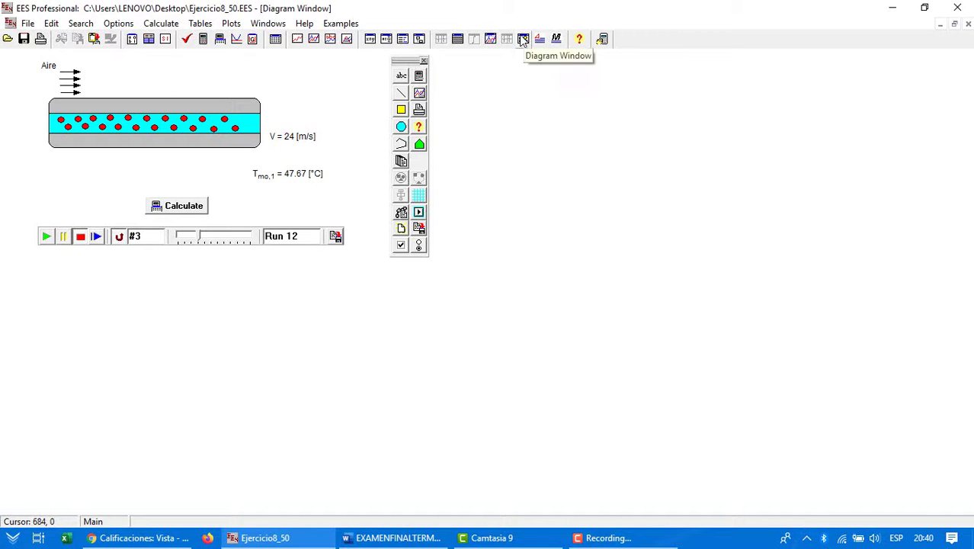
click(305, 141)
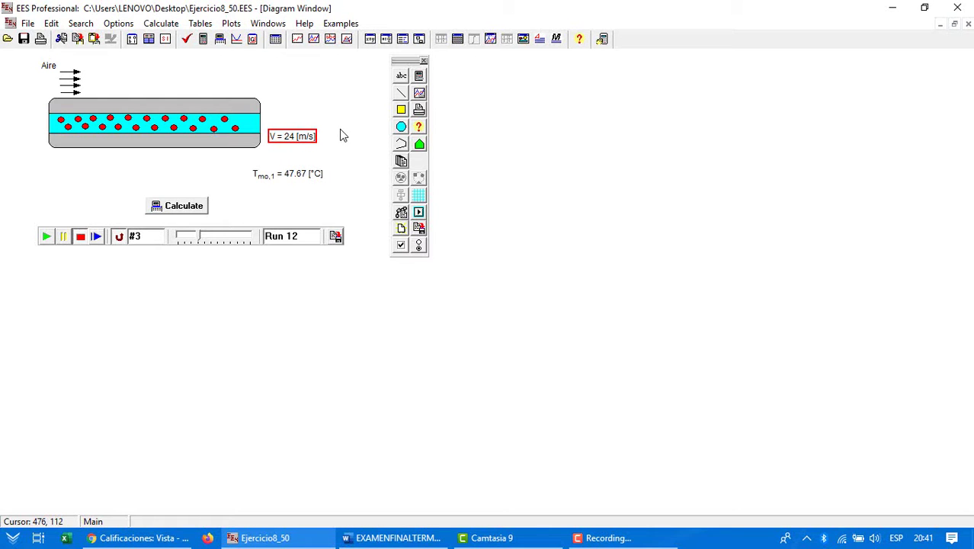
key(Delete)
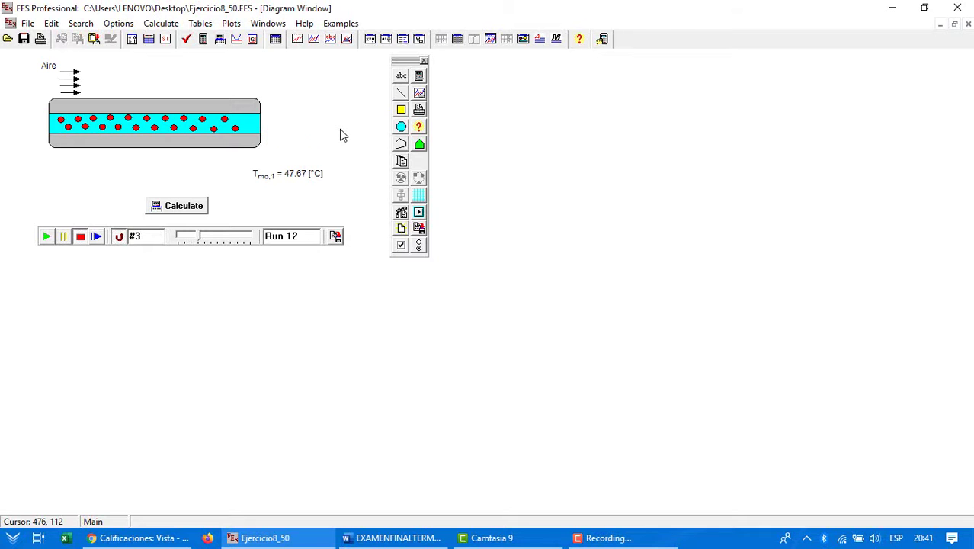
Add V as an input variable with its name and units, and place it below the tube's left end
click(402, 77)
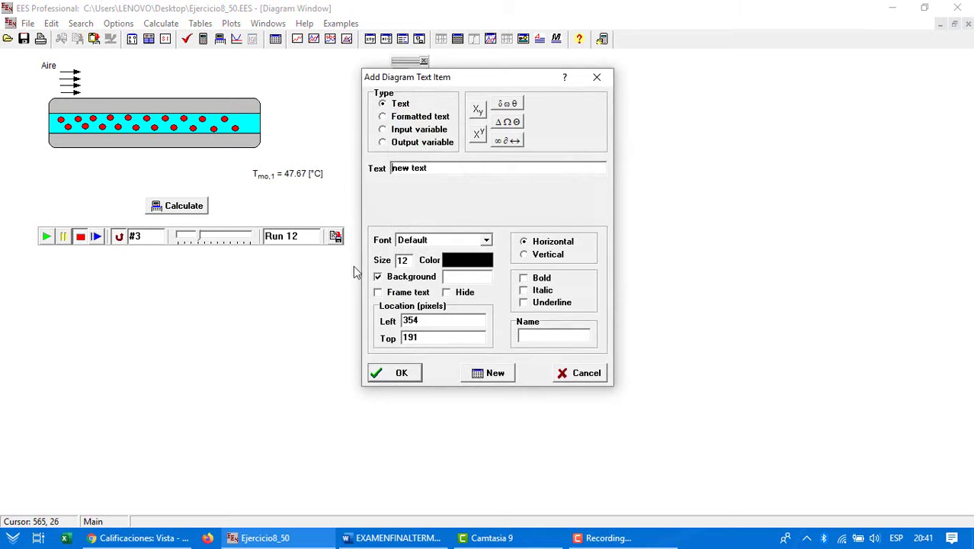
click(383, 130)
scroll(511, 155, down, 15)
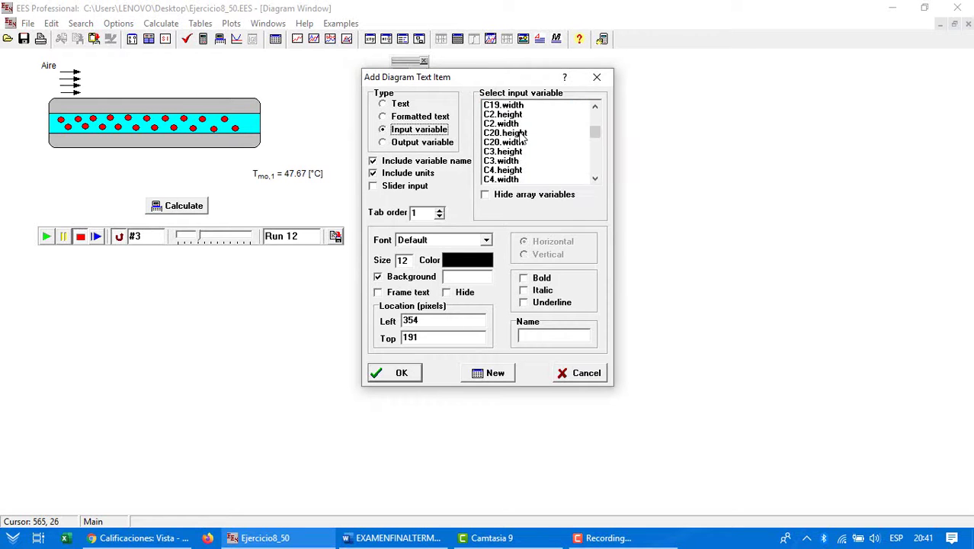
scroll(505, 160, up, 4)
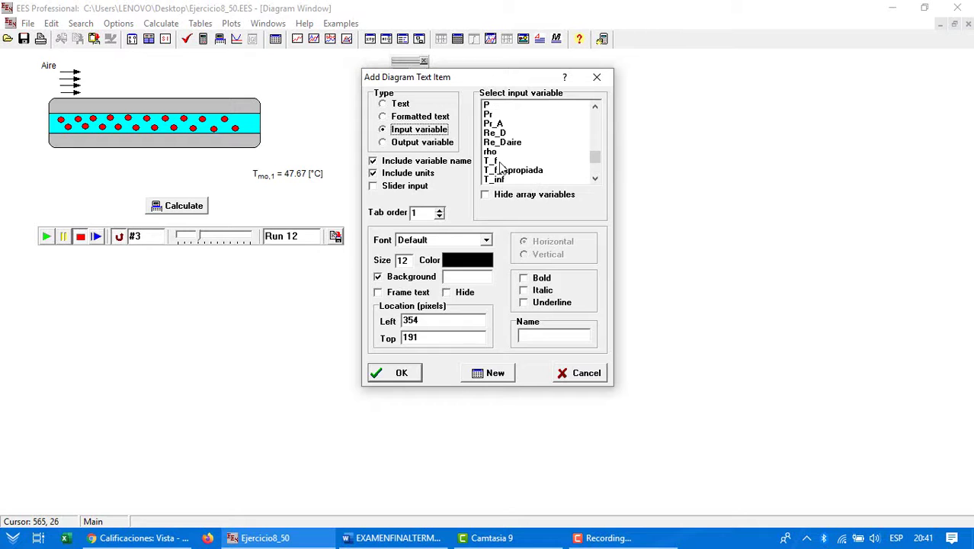
scroll(501, 166, down, 3)
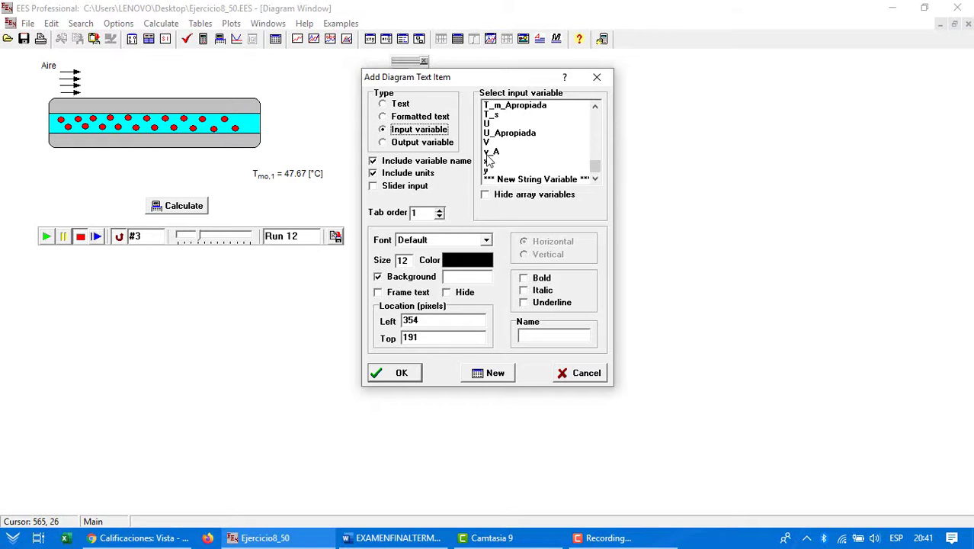
click(490, 151)
key(Up)
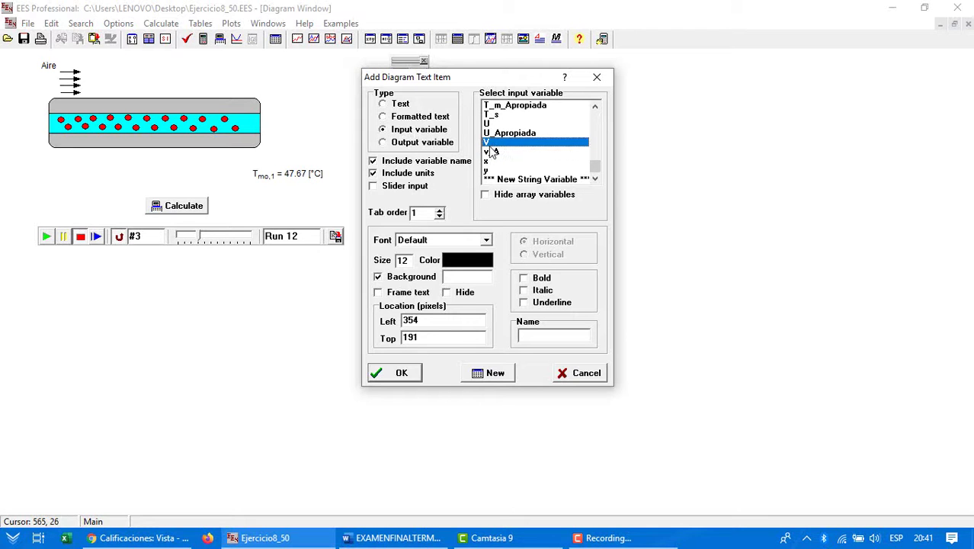
click(400, 372)
drag(291, 196, 33, 177)
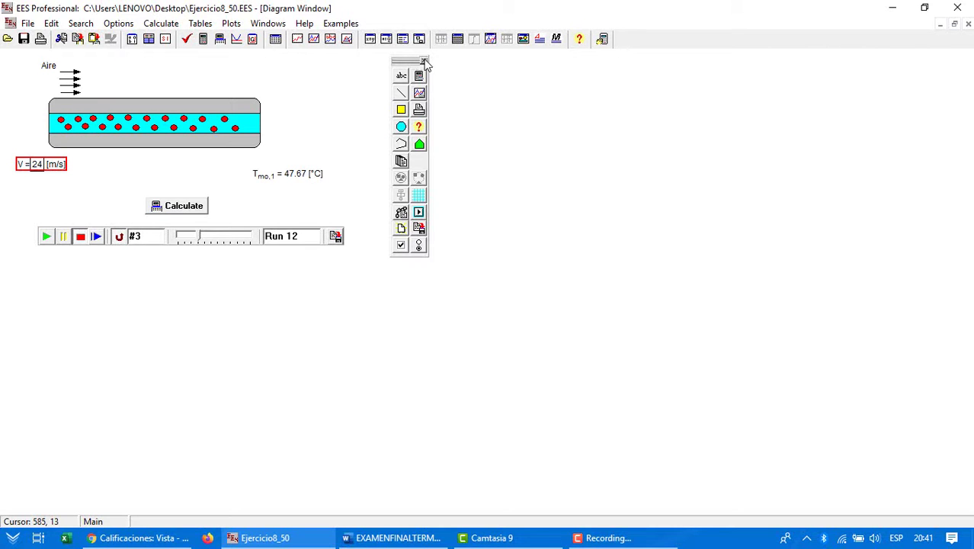
Leave diagram editing, set V to 20 m/s, run the calculation, and dismiss the resulting message
click(424, 62)
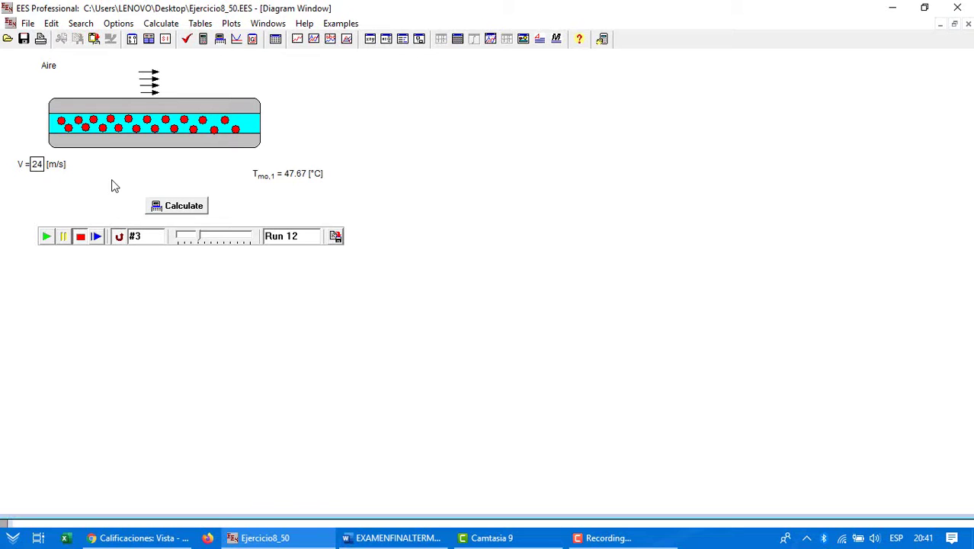
double_click(36, 168)
text(20)
click(164, 207)
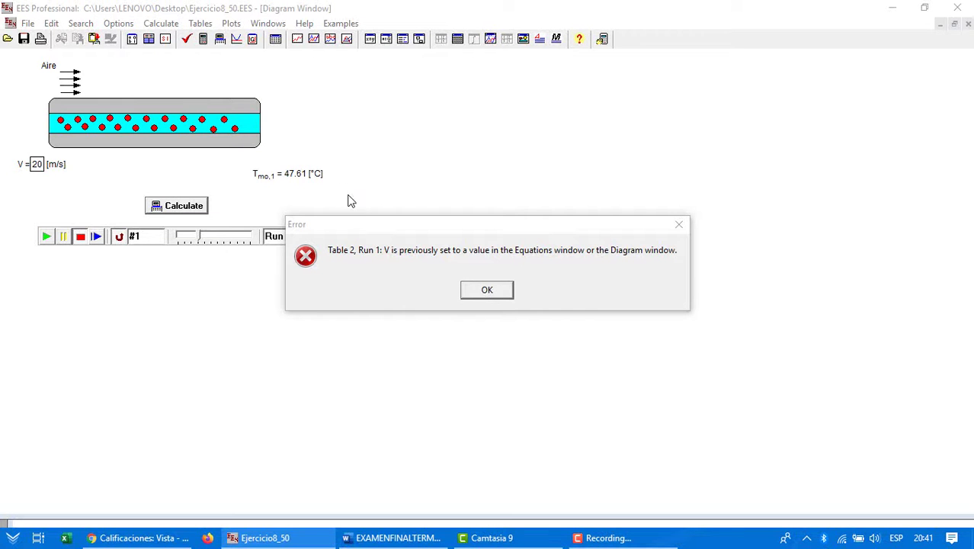
click(495, 290)
Set V to 10 m/s, recalculate the diagram, dismiss the message, and leave the V input field
click(41, 164)
text(10)
click(181, 206)
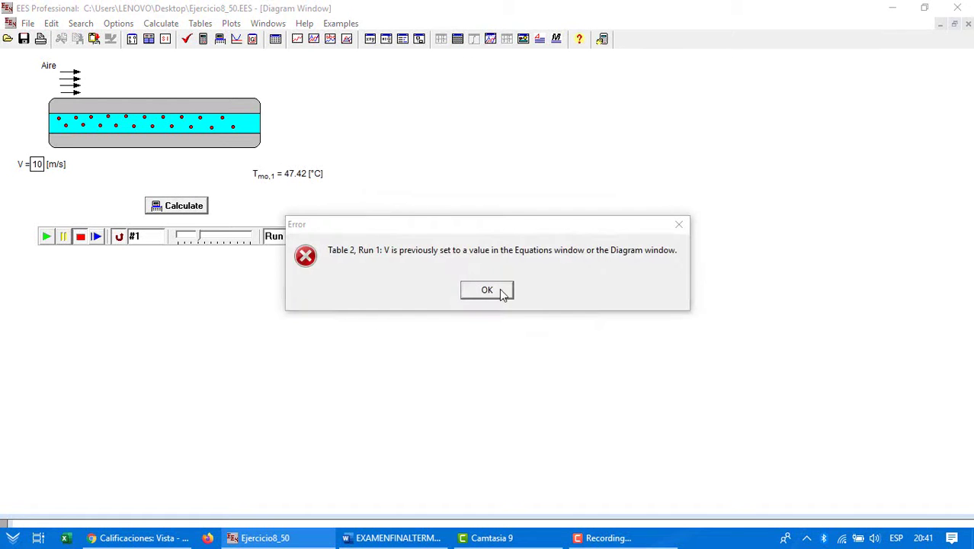
click(502, 291)
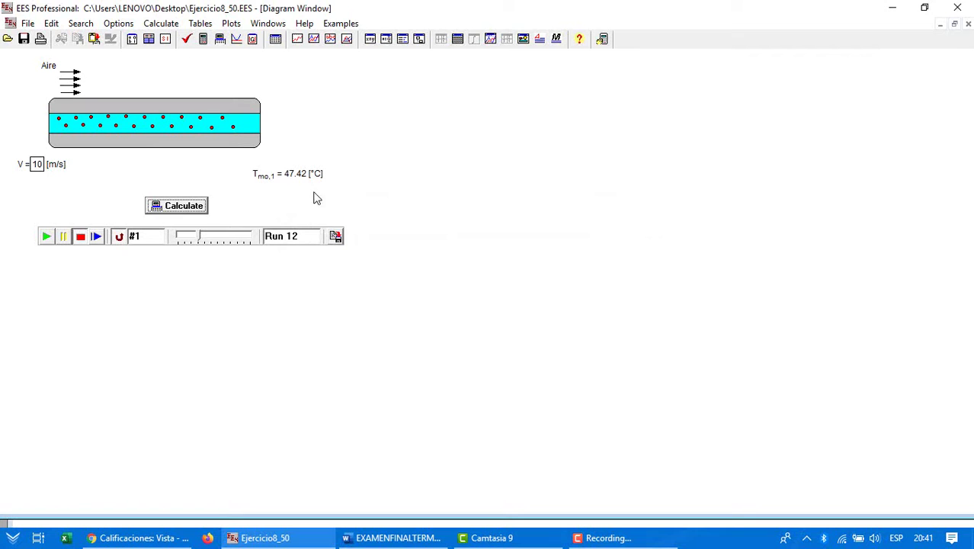
key(Tab)
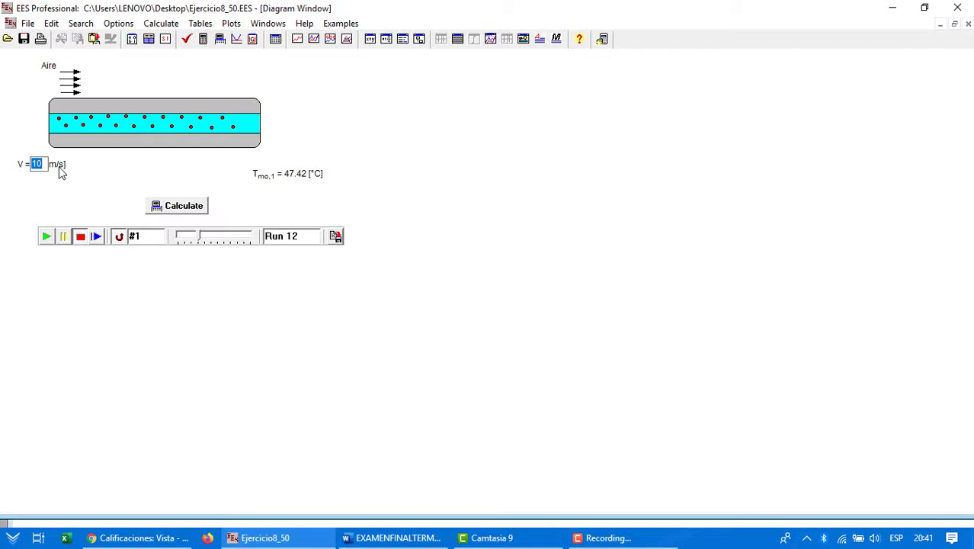
click(53, 196)
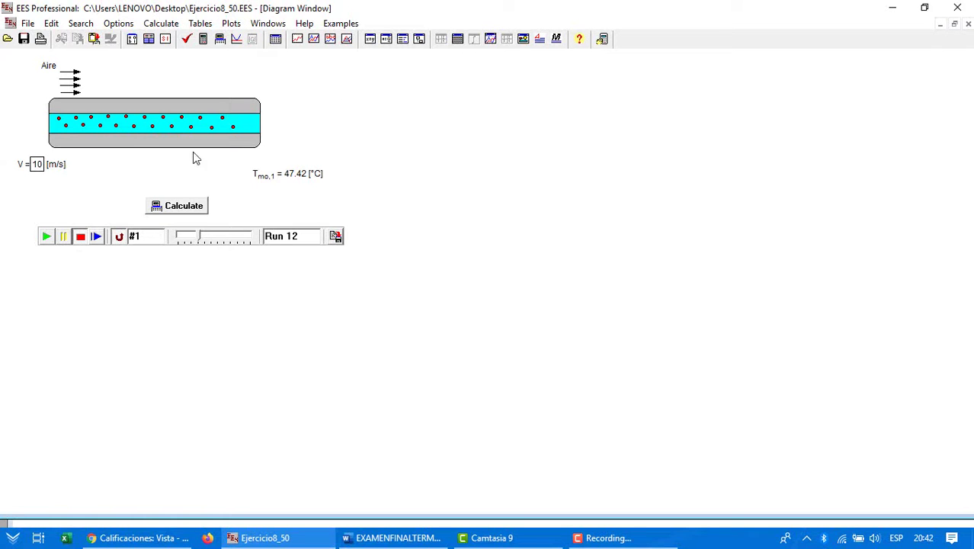
Put the diagram back in editing mode and delete the V input variable below the tube's left end
click(524, 39)
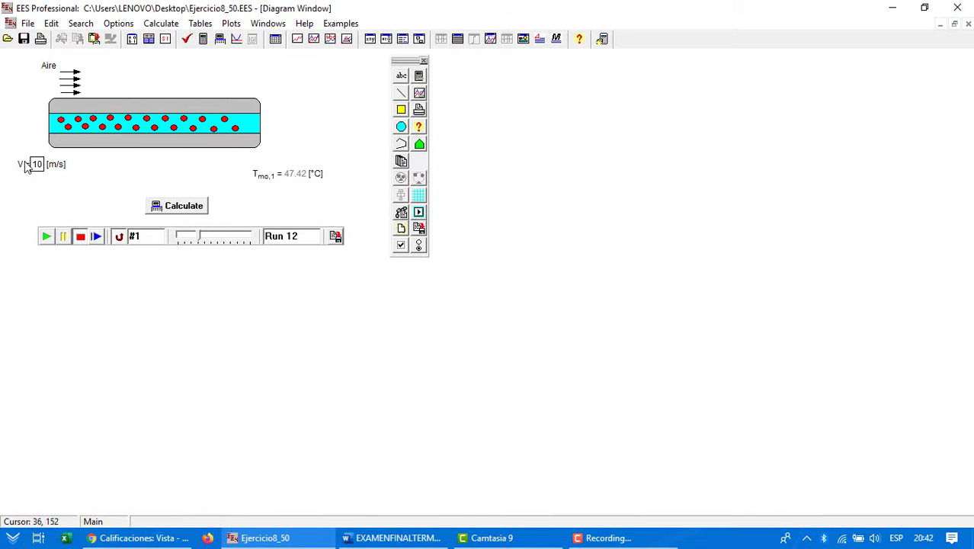
click(56, 168)
key(Delete)
Add V as an output variable with its name and units below the outlet temperature label, and leave diagram editing
click(401, 76)
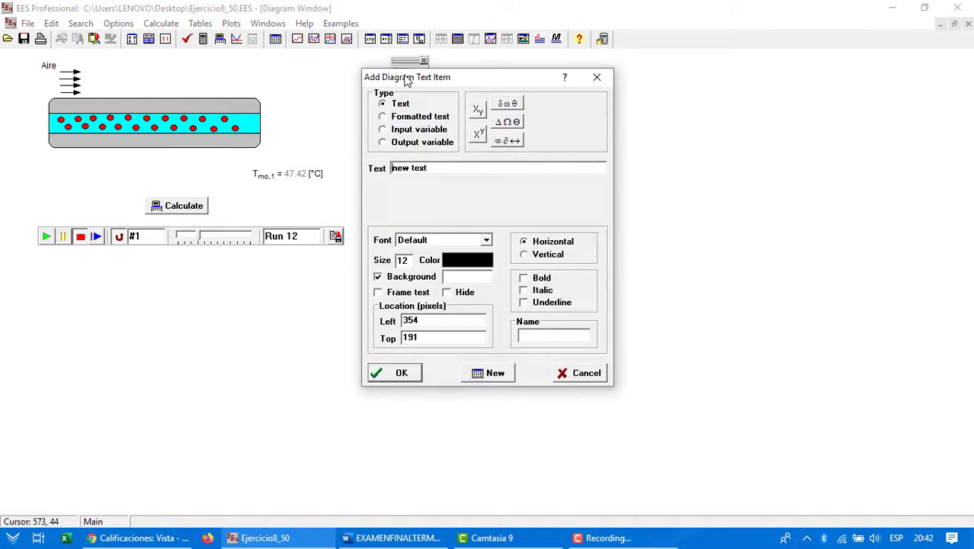
click(388, 131)
click(409, 144)
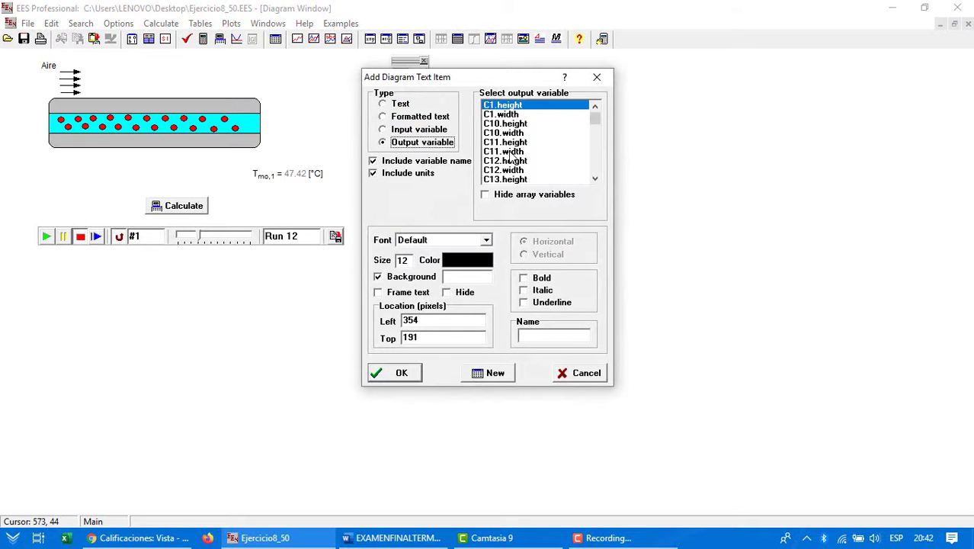
scroll(512, 156, down, 10)
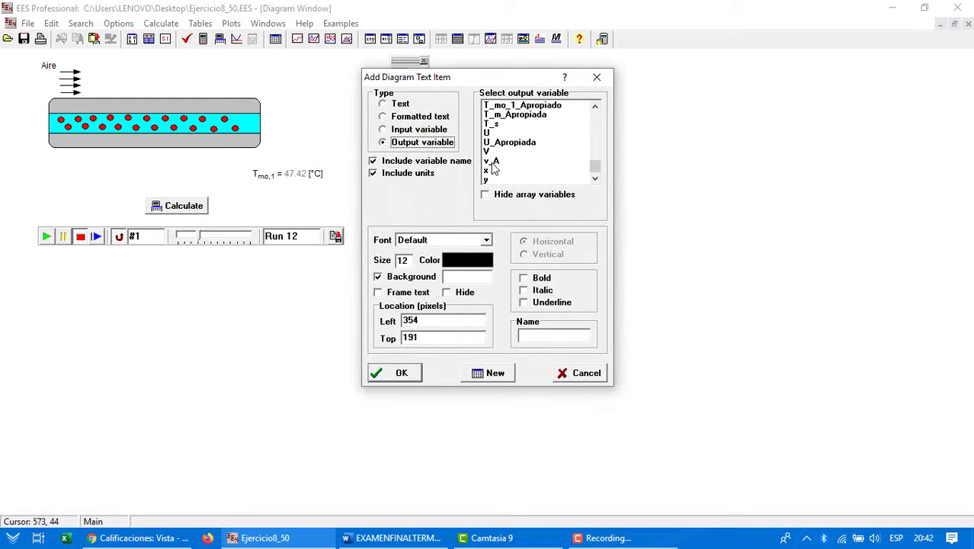
click(502, 155)
click(399, 372)
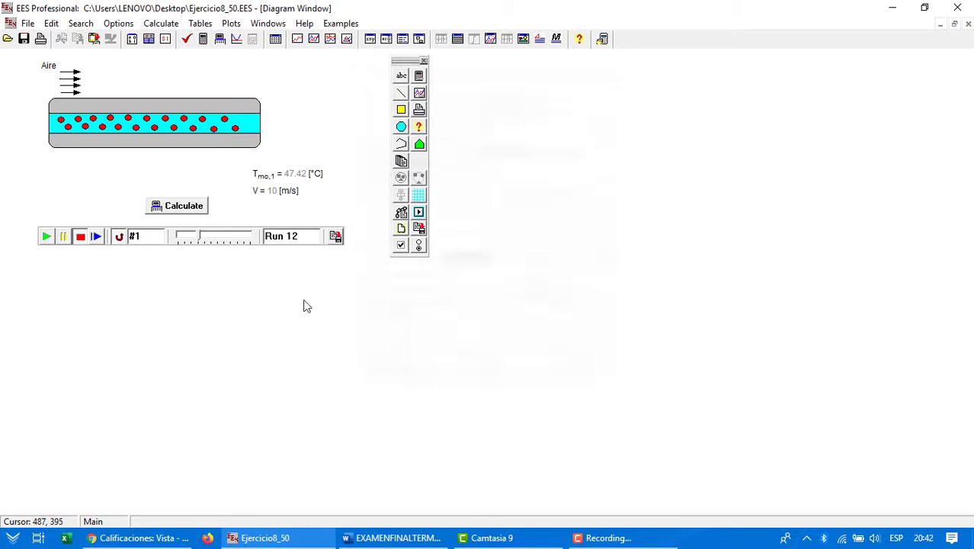
click(425, 60)
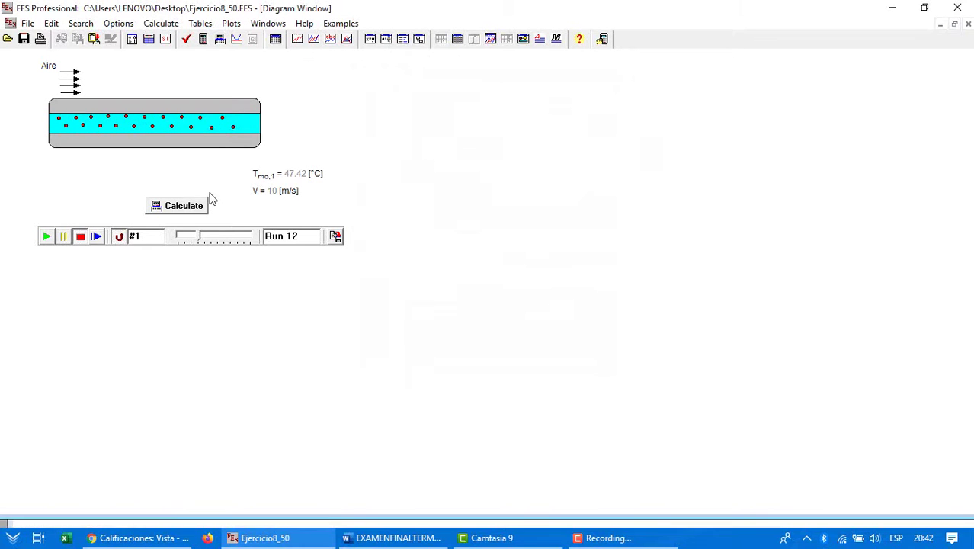
Try the diagram calculation with V as an output, play the animation, and retry the calculation, declining the debug information each time
click(193, 211)
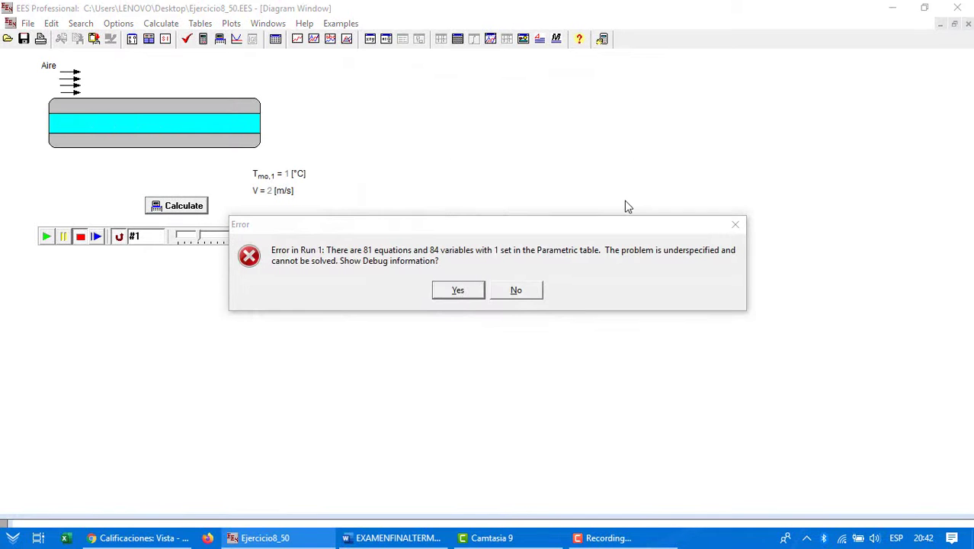
click(519, 291)
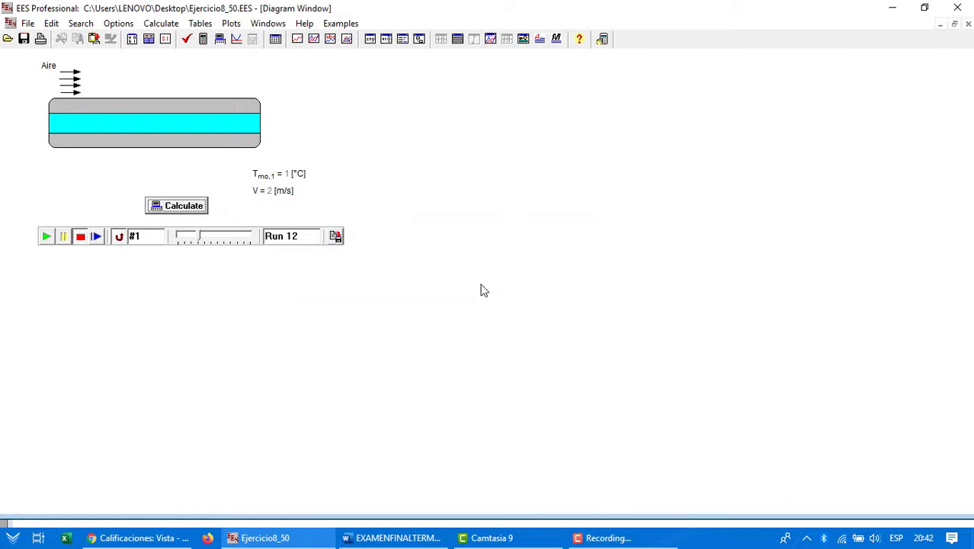
click(46, 238)
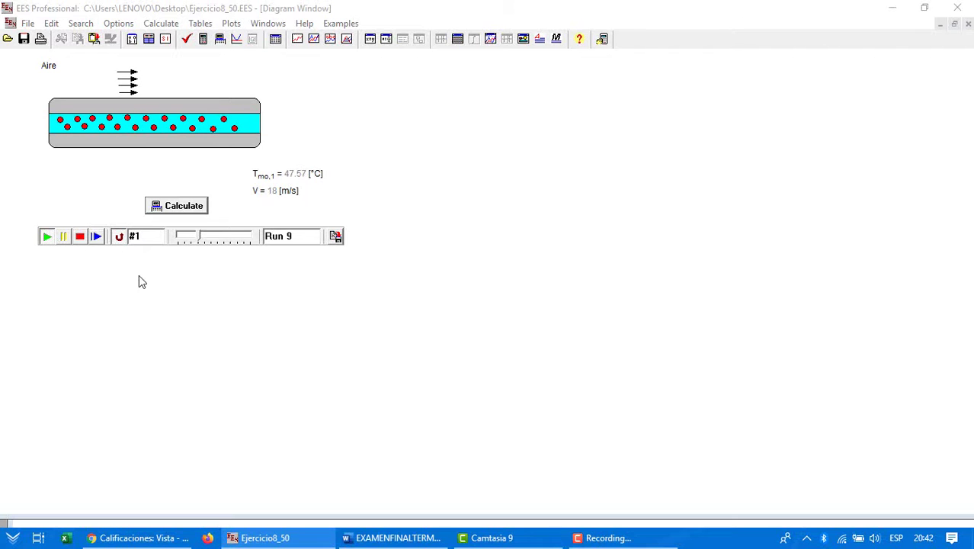
click(200, 207)
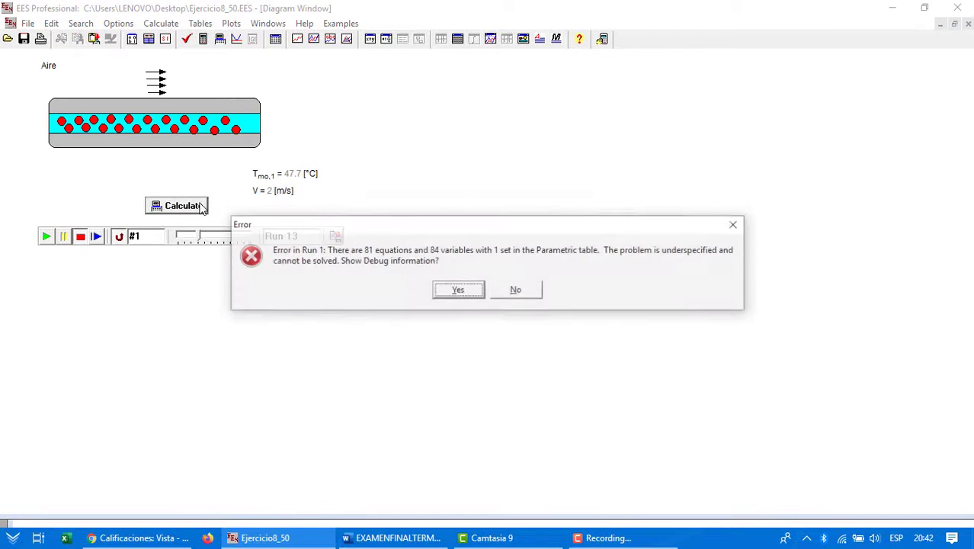
click(519, 291)
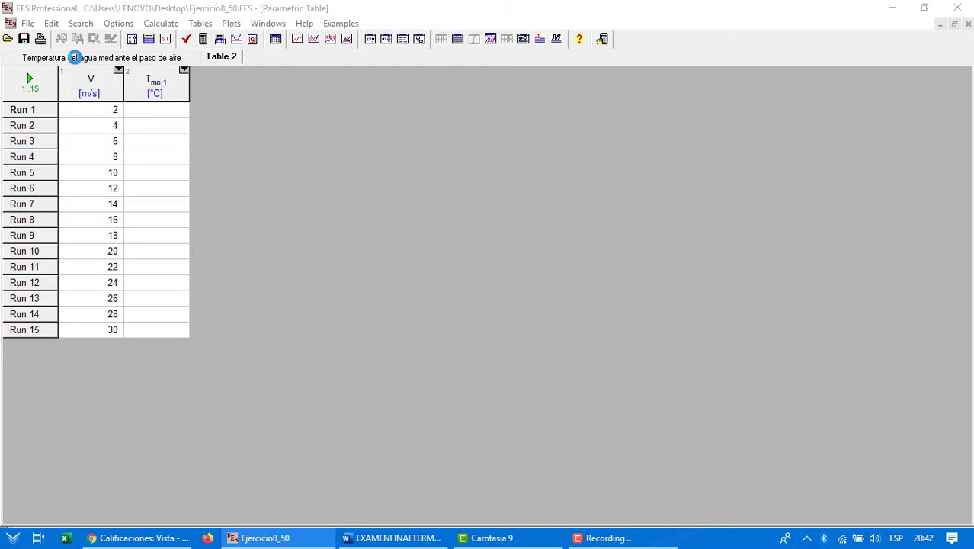
Compare the parametric table "Temperatura del agua mediante el paso de aire" with Table 2
click(74, 57)
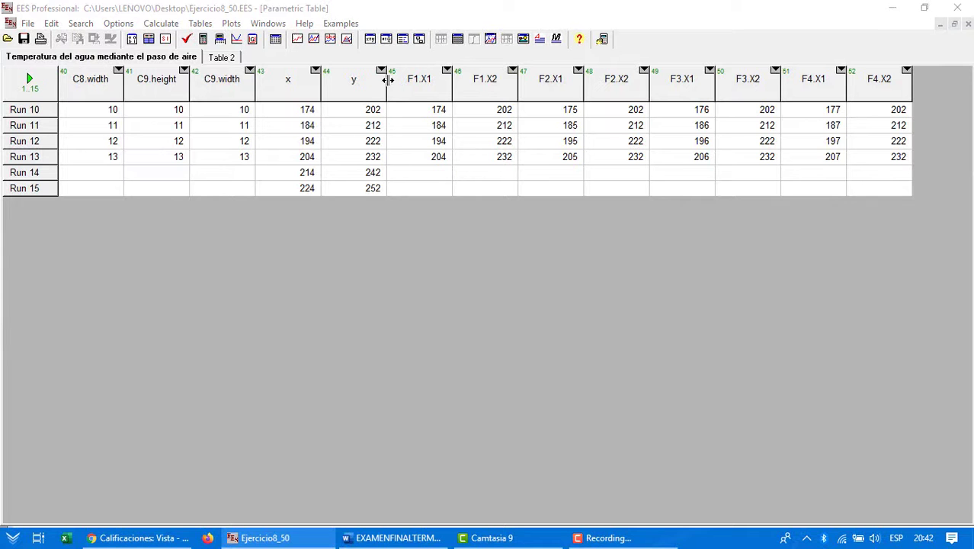
click(222, 59)
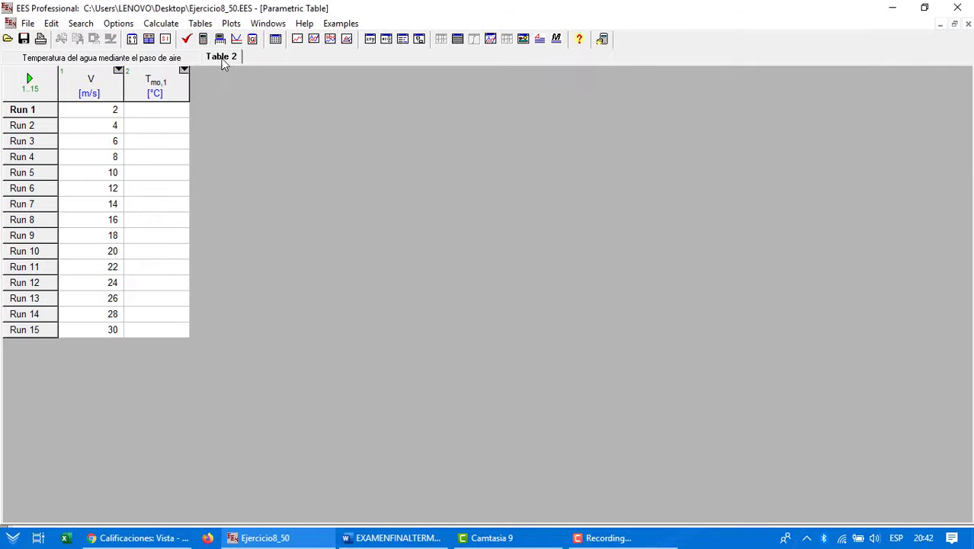
click(74, 57)
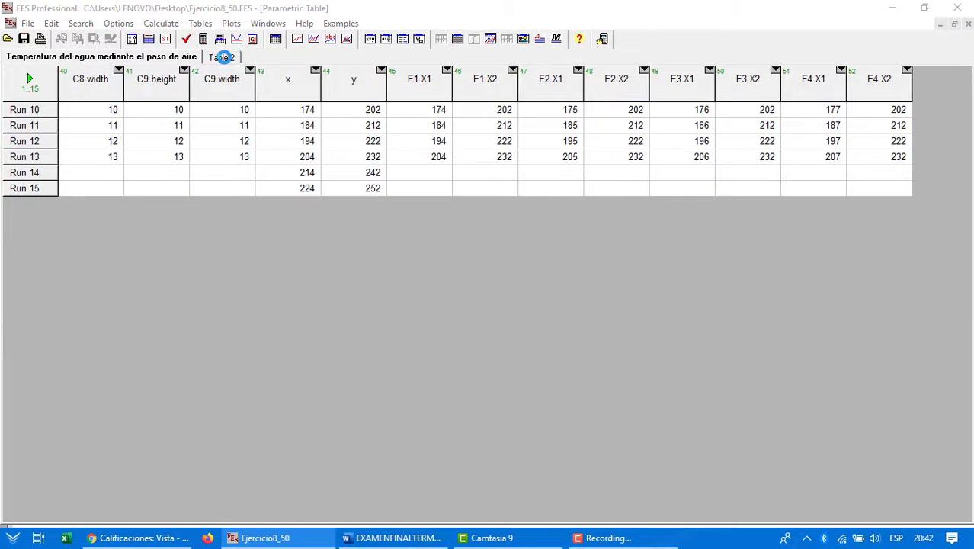
click(222, 58)
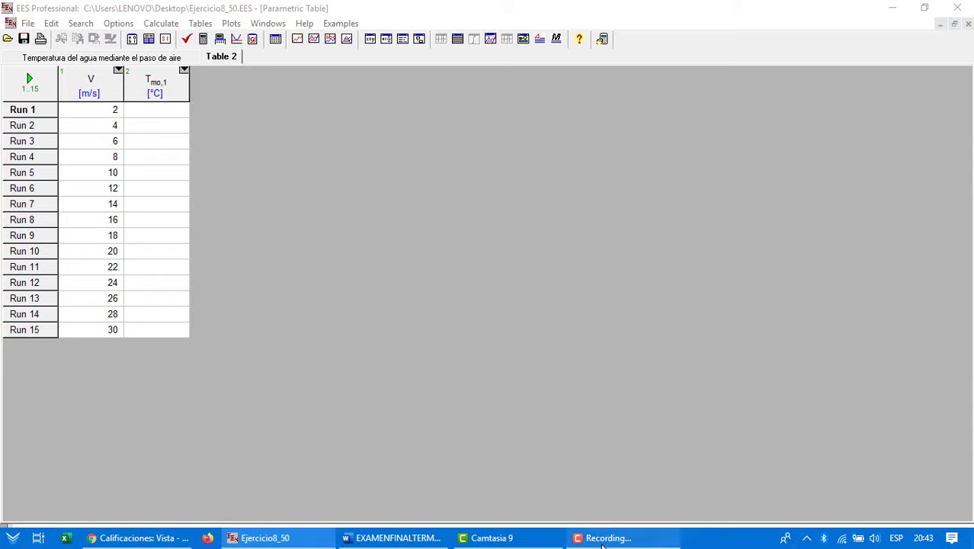
mouse_move(602, 544)
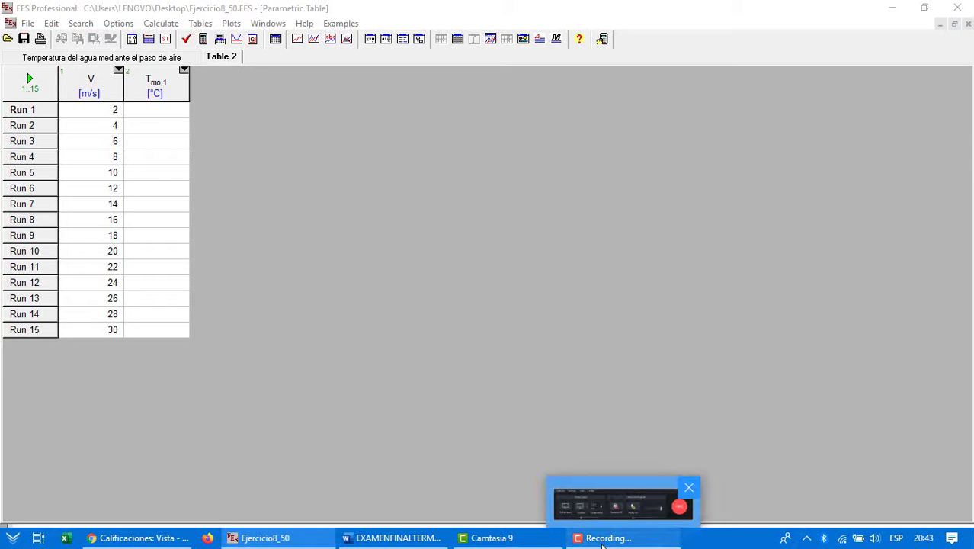
click(602, 545)
click(874, 468)
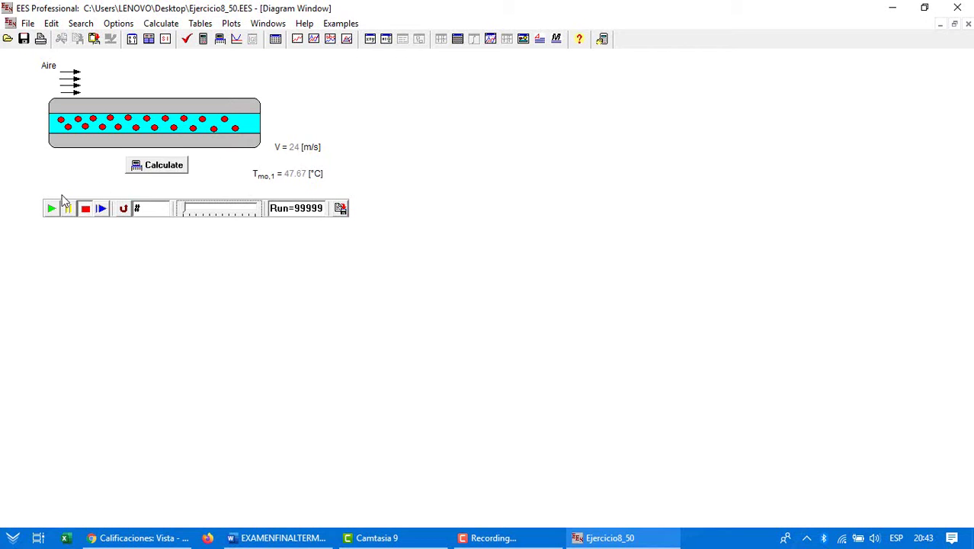
Play the diagram animation, switch the diagram to editing mode, and delete the V output label to the right of the tube
click(51, 210)
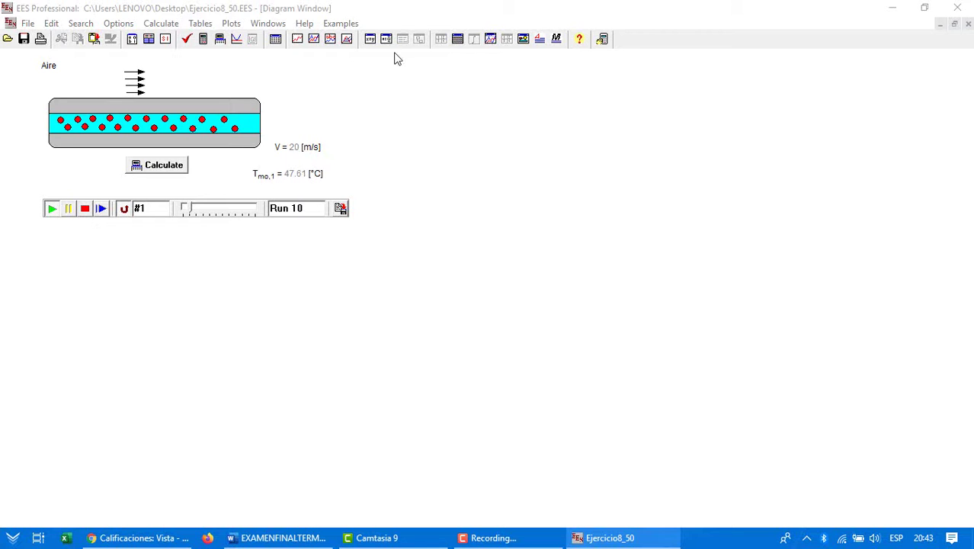
click(523, 40)
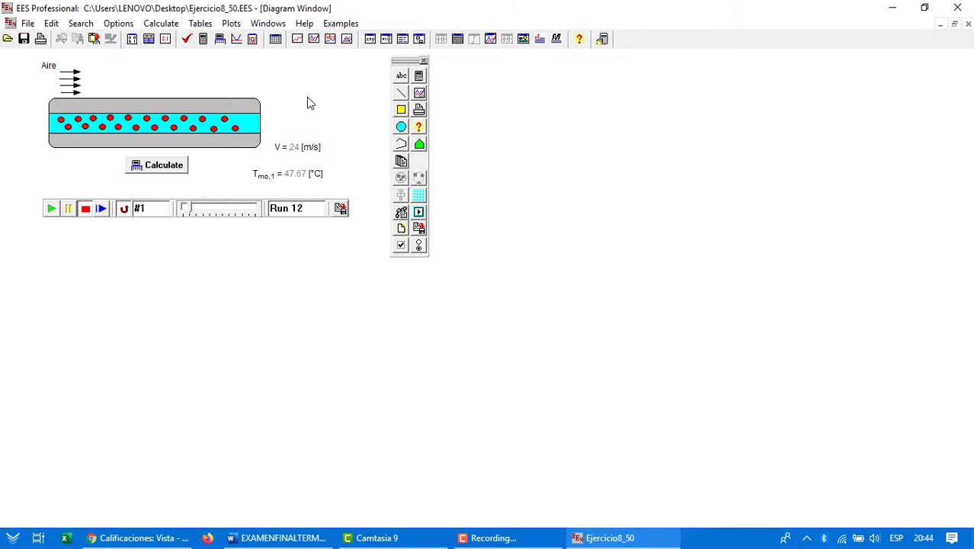
click(311, 155)
key(Delete)
Add V as an input variable with its name and units, close the antivirus notice, and place the input below the tube's left end
click(400, 75)
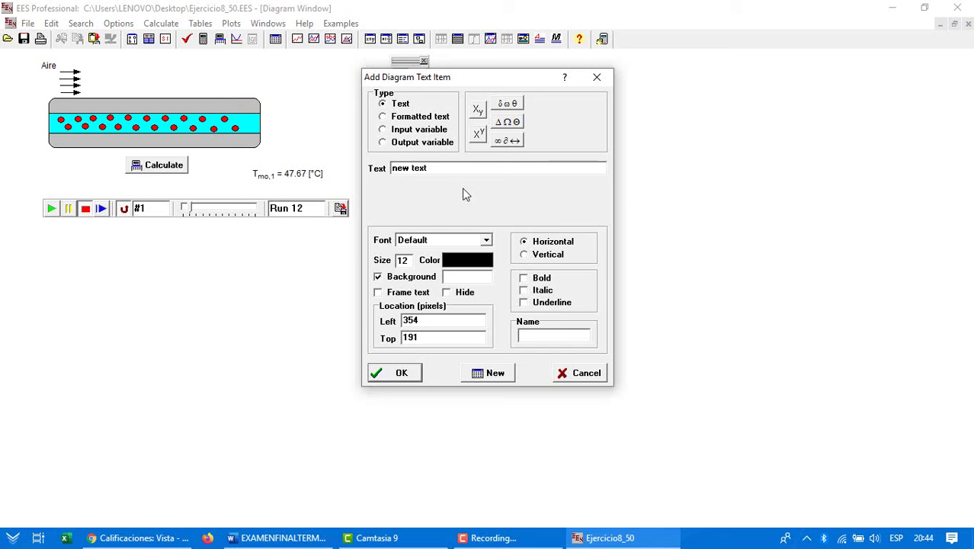
click(415, 130)
scroll(492, 151, down, 4)
scroll(491, 151, down, 8)
click(492, 152)
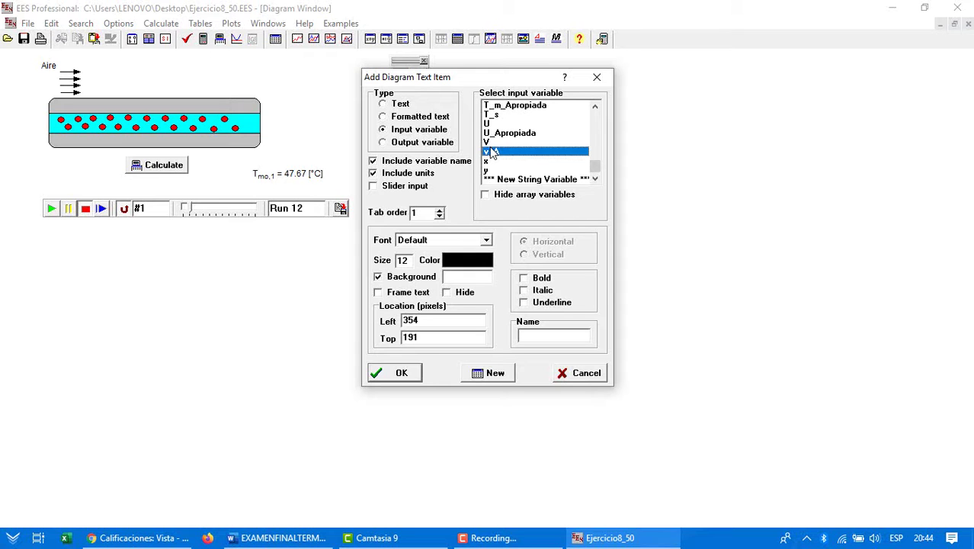
click(492, 142)
click(404, 375)
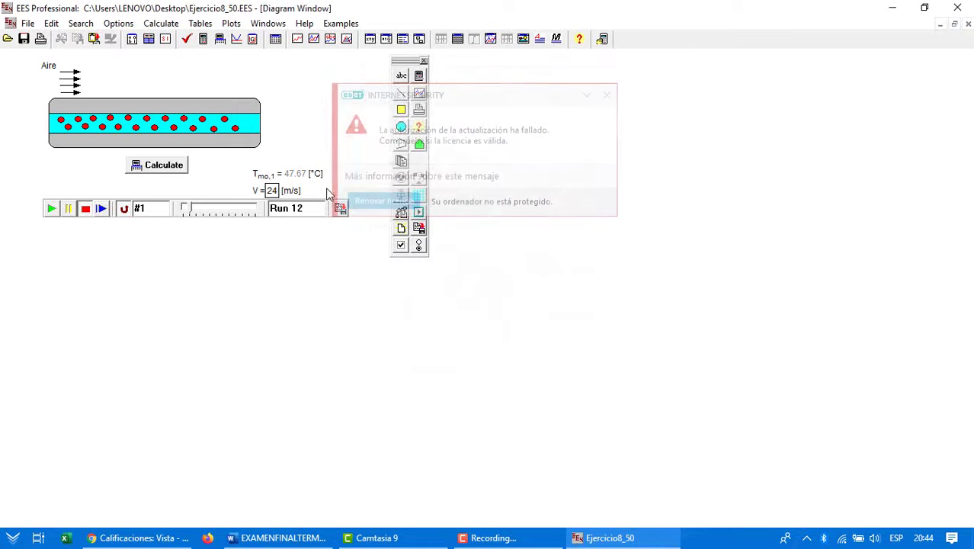
click(607, 98)
drag(302, 177, 57, 159)
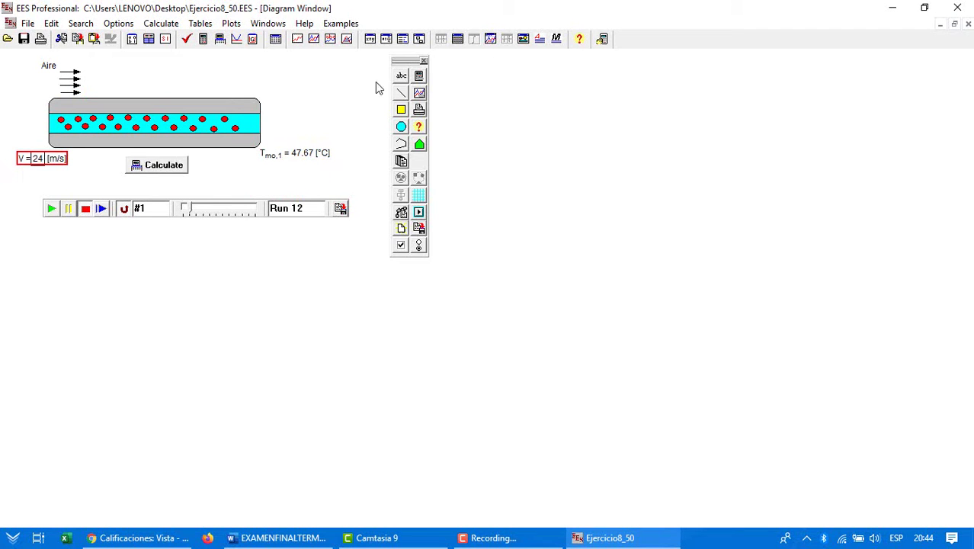
Leave diagram editing, run the calculation with the current V value, and dismiss the error message
click(424, 60)
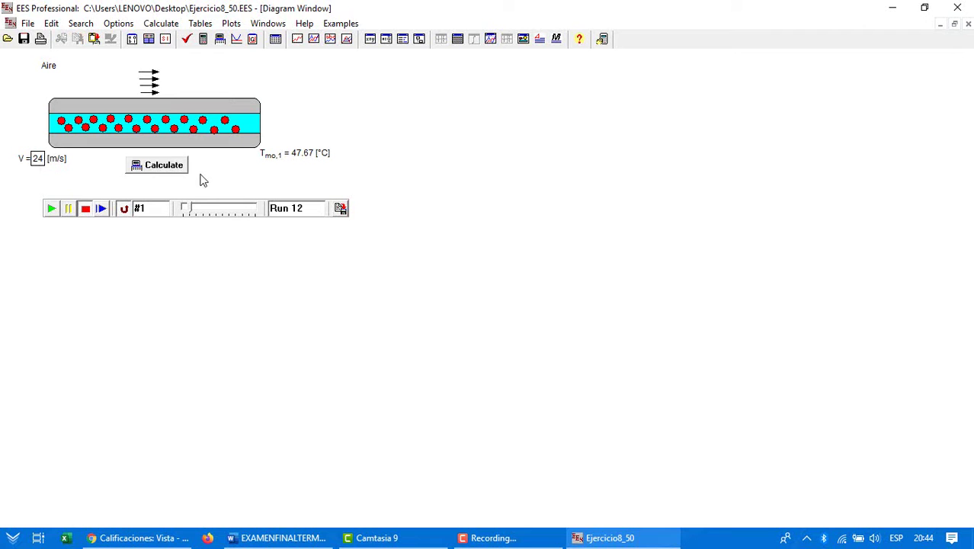
click(153, 168)
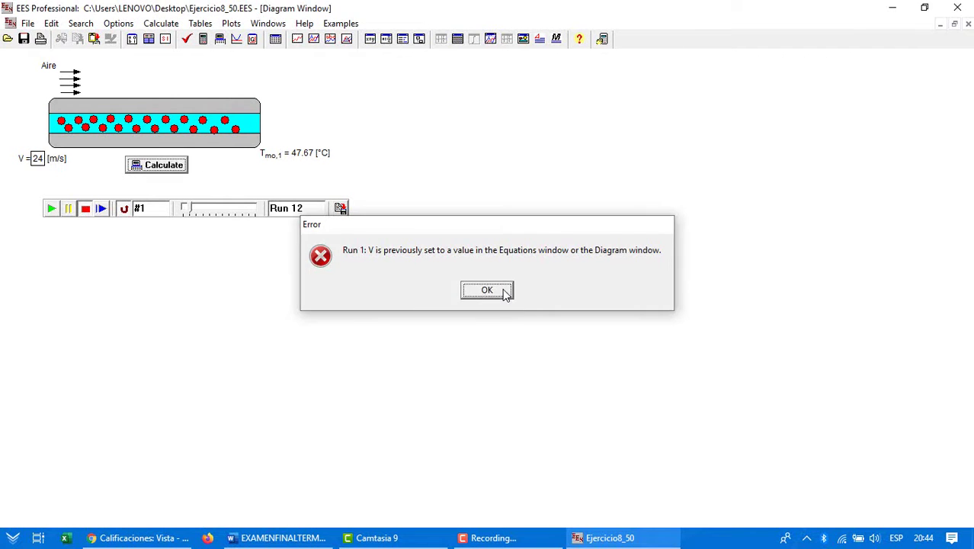
click(487, 290)
Set the V input to 20 m/s, recalculate the diagram, and dismiss the error message
double_click(41, 161)
text(20)
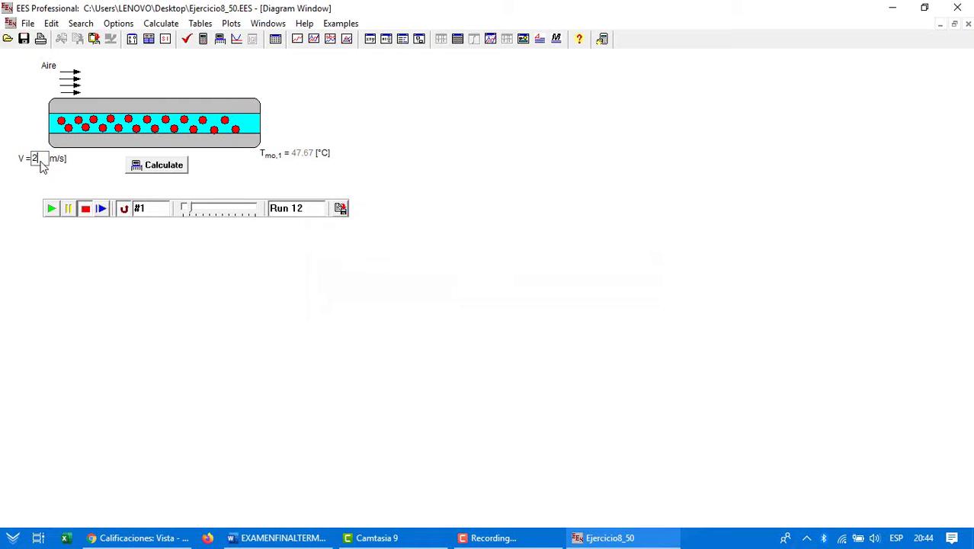
click(165, 169)
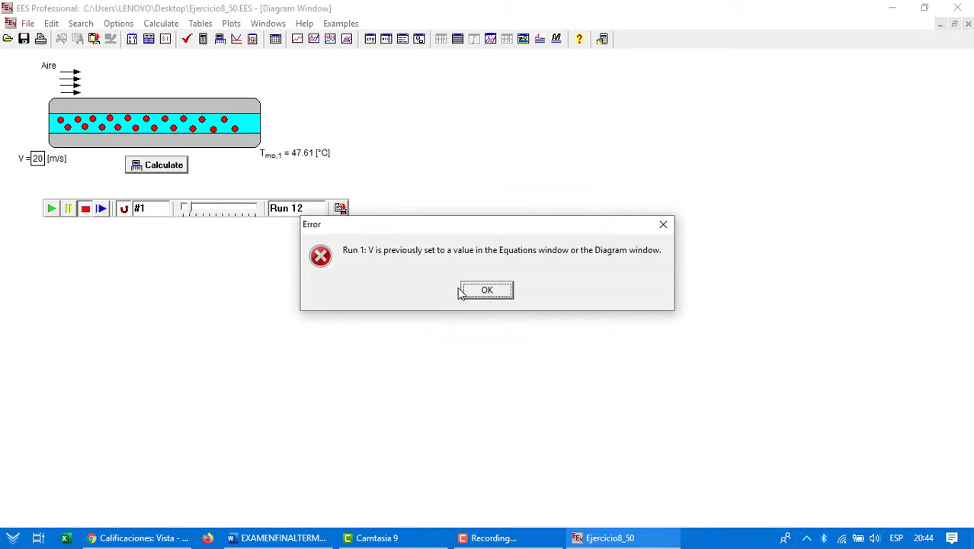
click(486, 291)
Set the V input to 10 m/s, recalculate the diagram, and close the message
double_click(40, 162)
text(10)
click(169, 172)
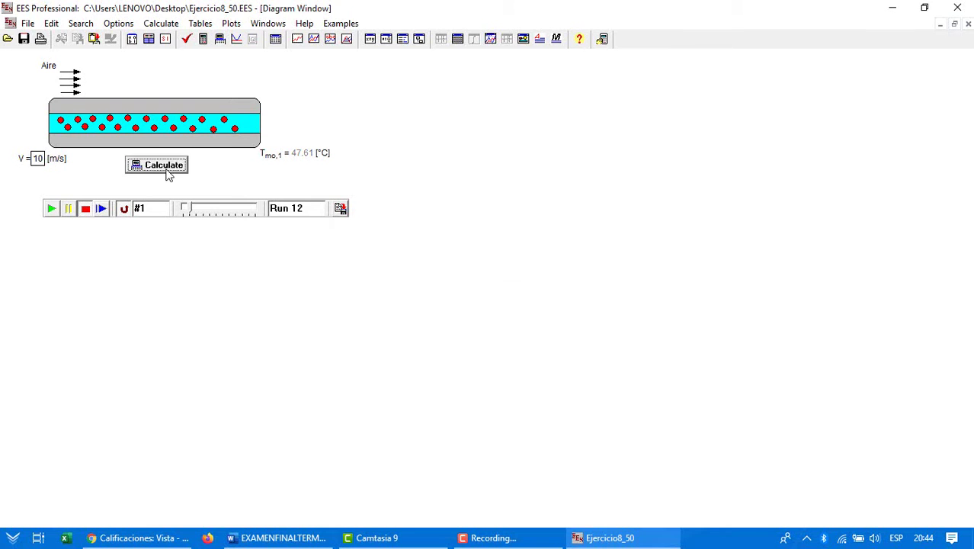
click(462, 290)
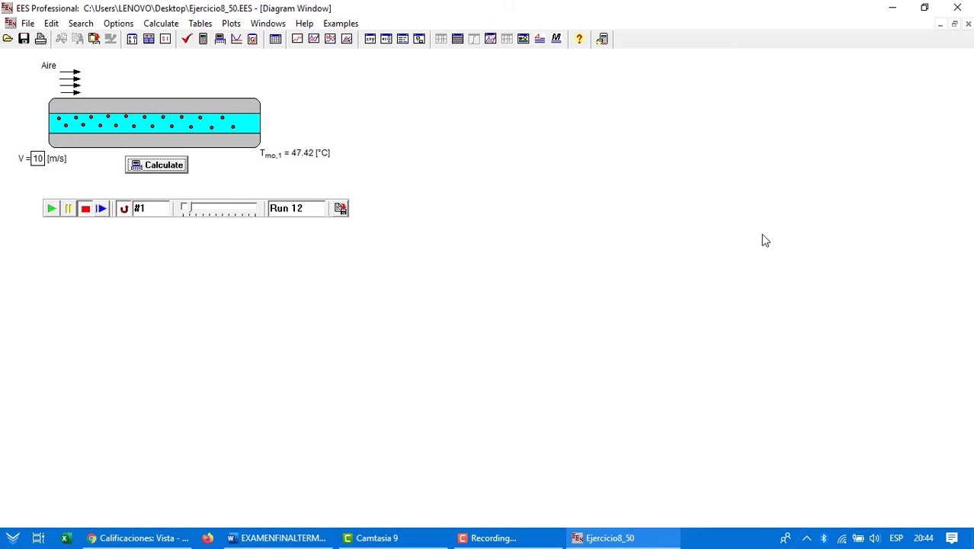
click(489, 530)
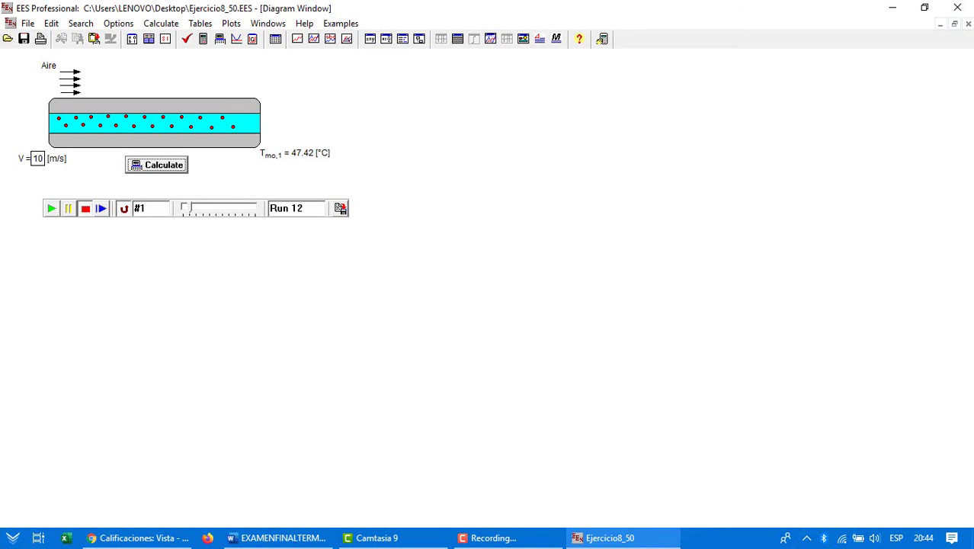